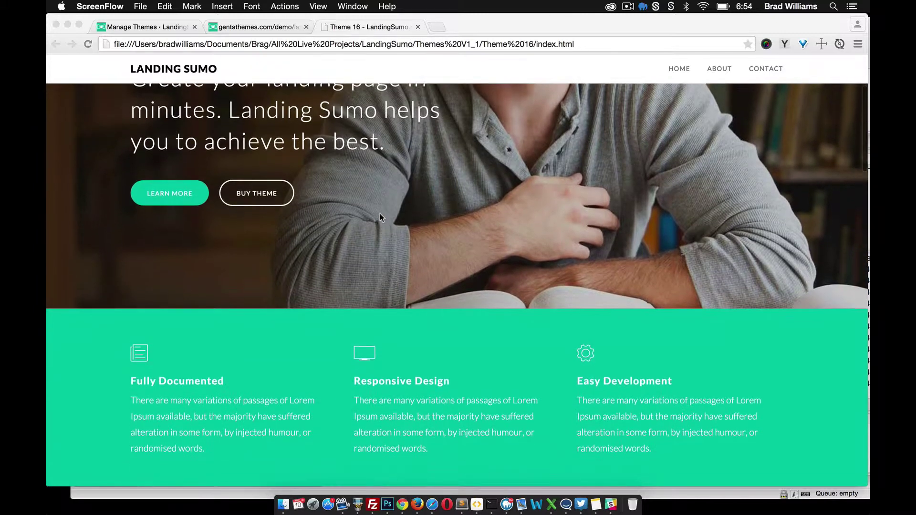
Look through the Theme 16 template page and activate the LandingSumoWP 16 theme in the WordPress admin.
scroll(380, 217, down, 15)
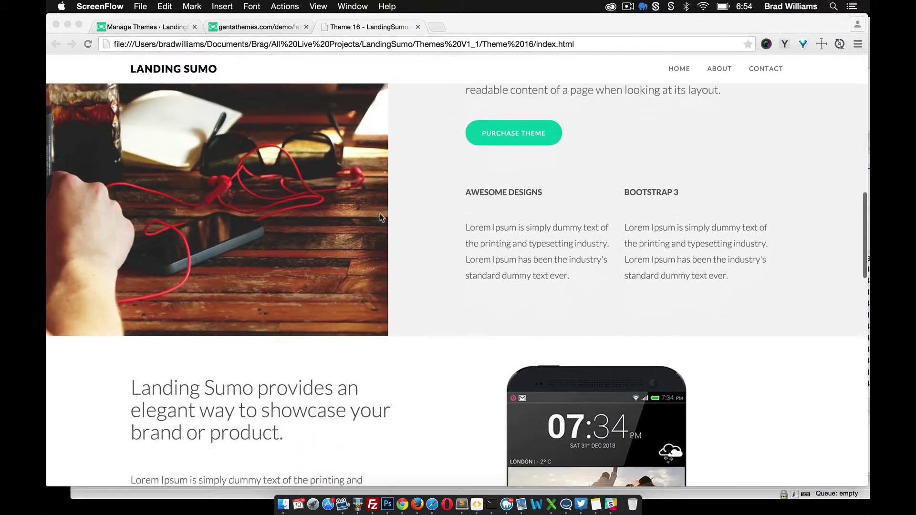
scroll(379, 214, down, 10)
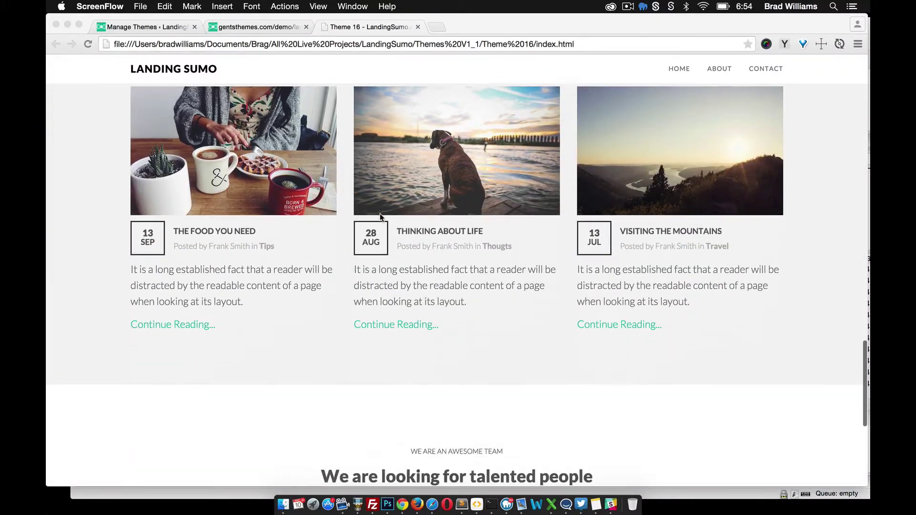
scroll(379, 214, up, 20)
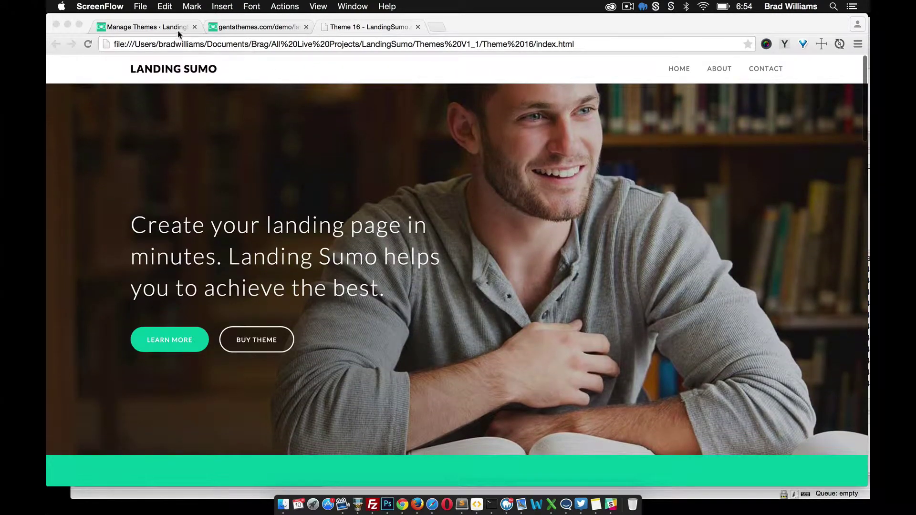
click(167, 27)
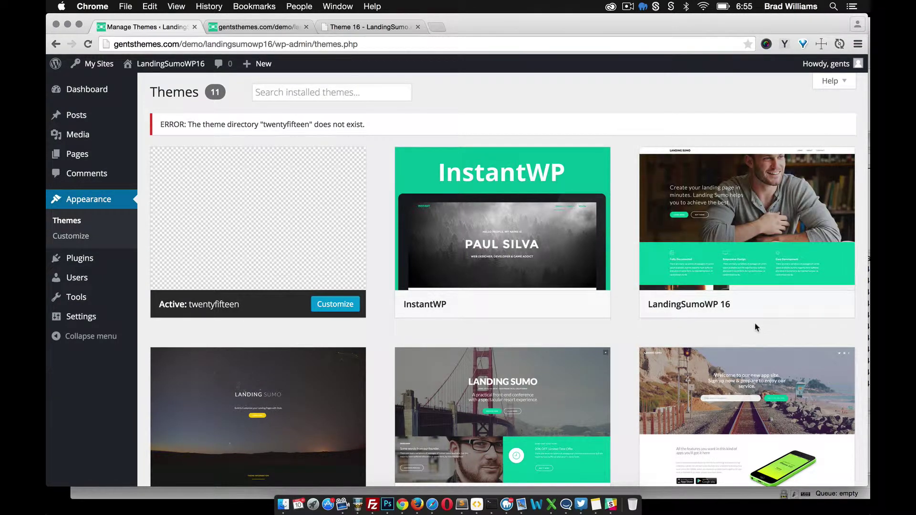
click(771, 307)
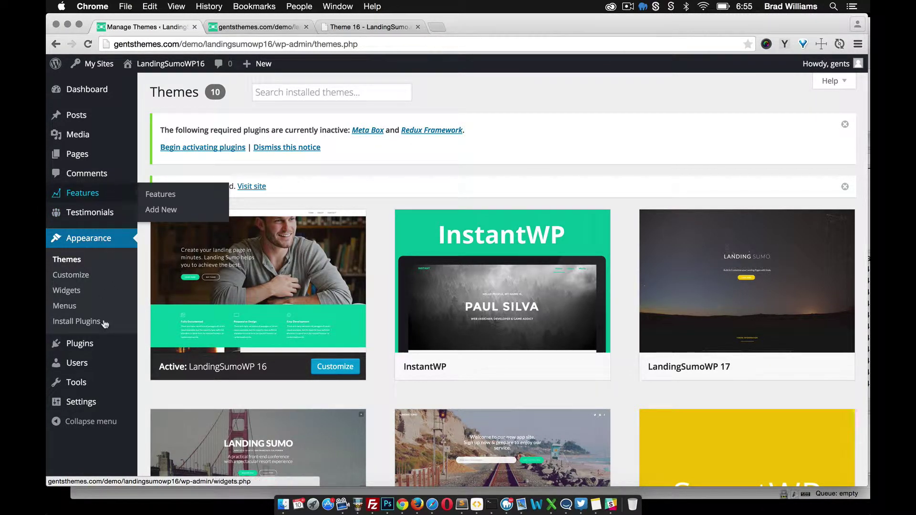
Activate the required Meta Box and Redux Framework plugins.
click(82, 344)
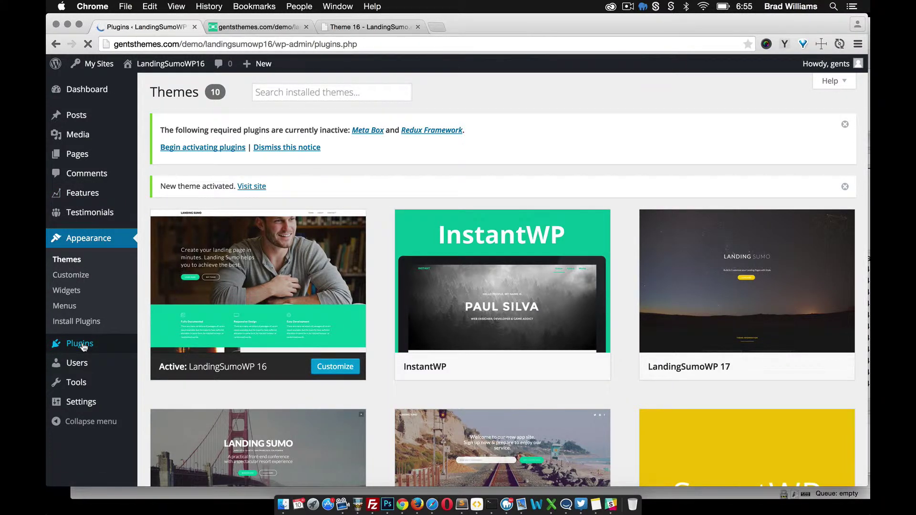
scroll(219, 334, down, 3)
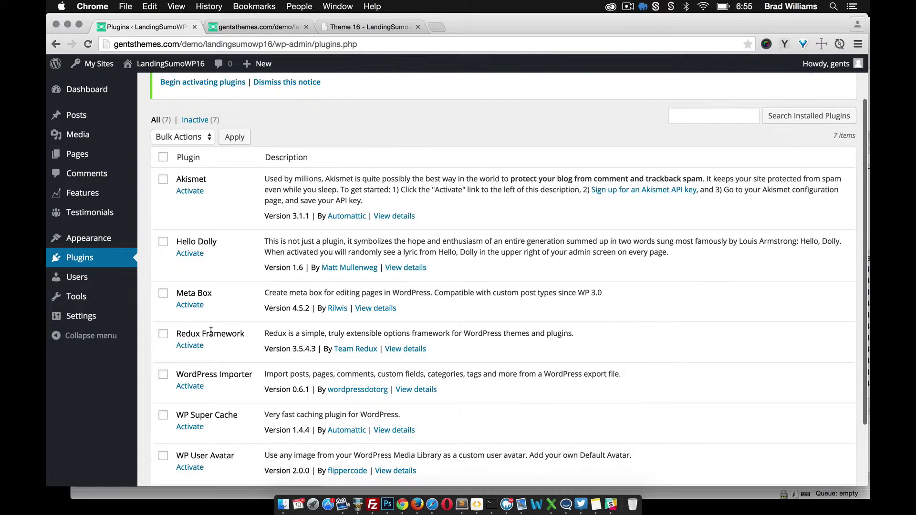
click(191, 305)
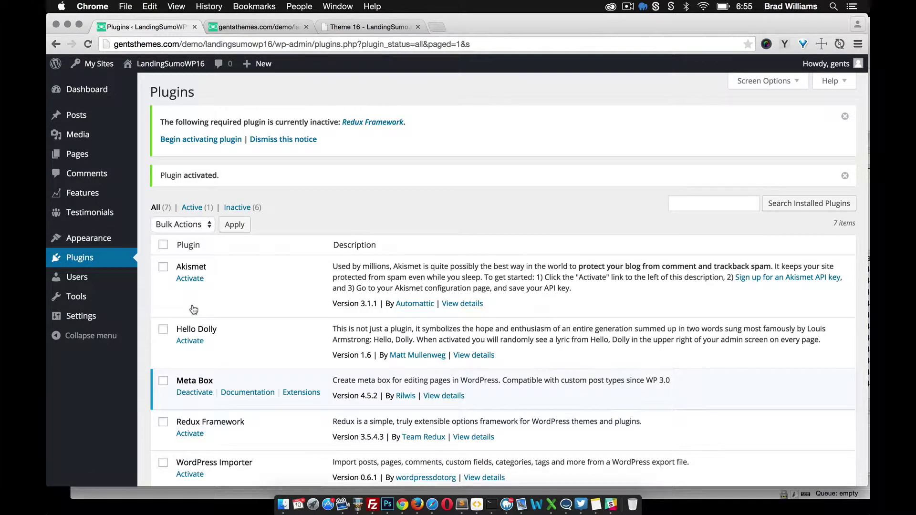
scroll(193, 310, down, 4)
click(195, 358)
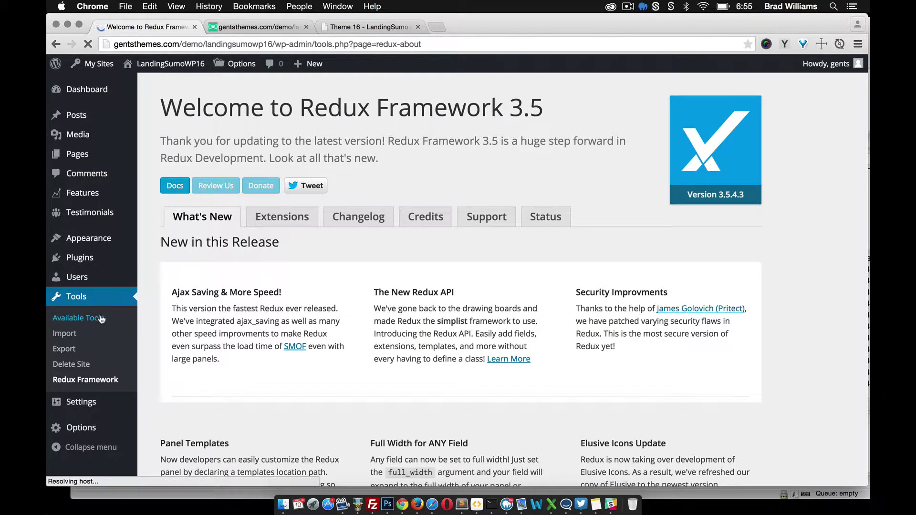
Create a page titled Home with the Homepage template and publish it.
mouse_move(97, 276)
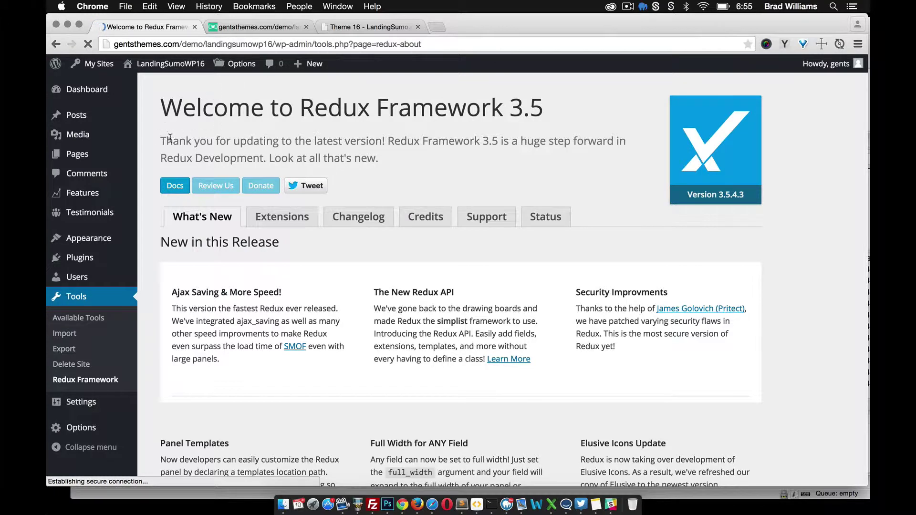
mouse_move(127, 160)
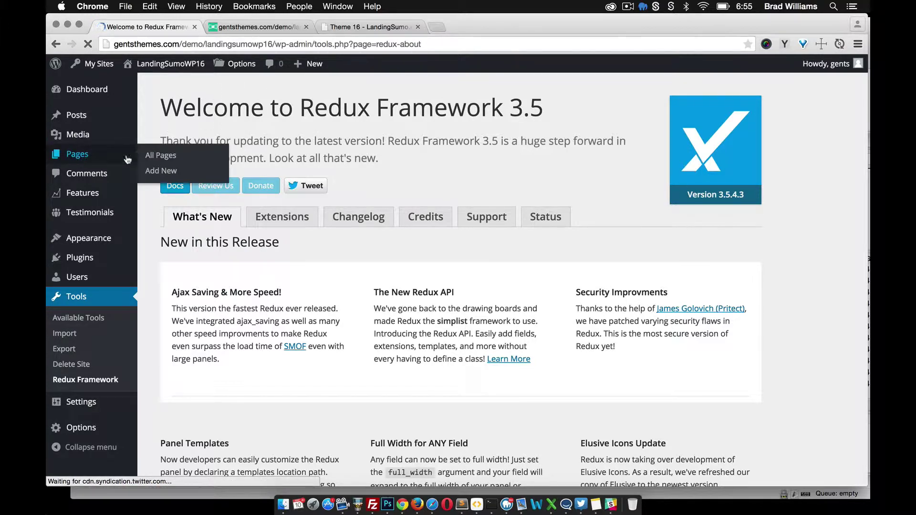
click(161, 171)
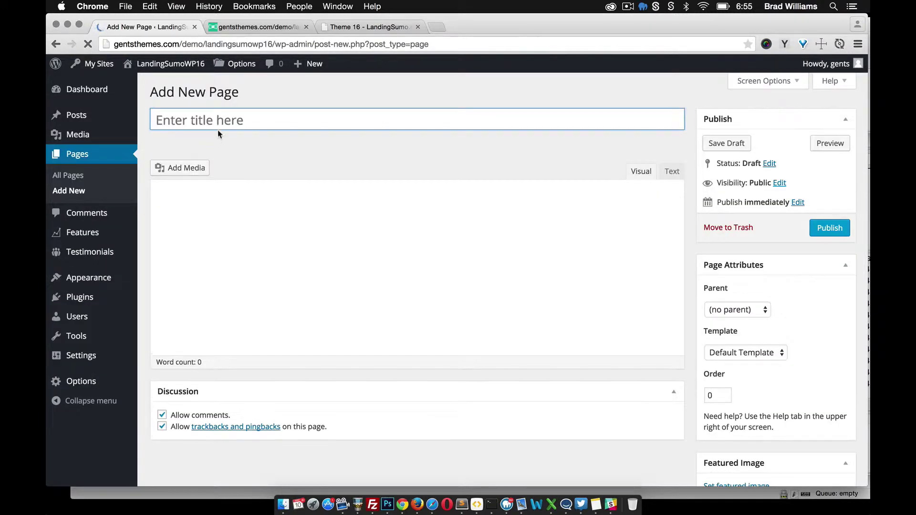
text(Home)
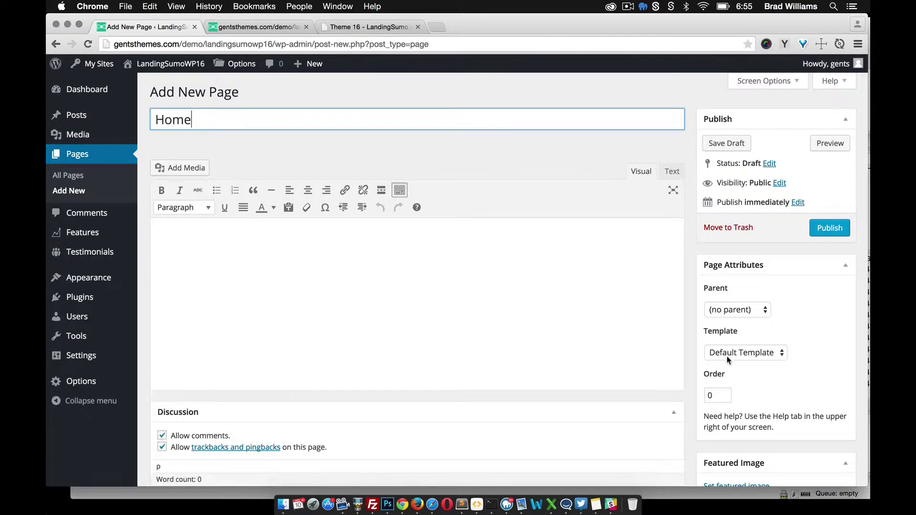
click(741, 353)
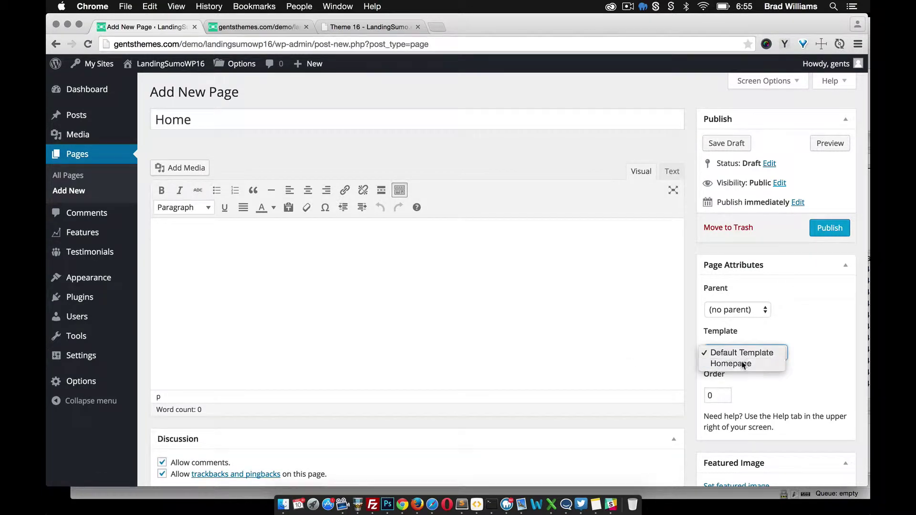
click(740, 363)
scroll(744, 368, down, 2)
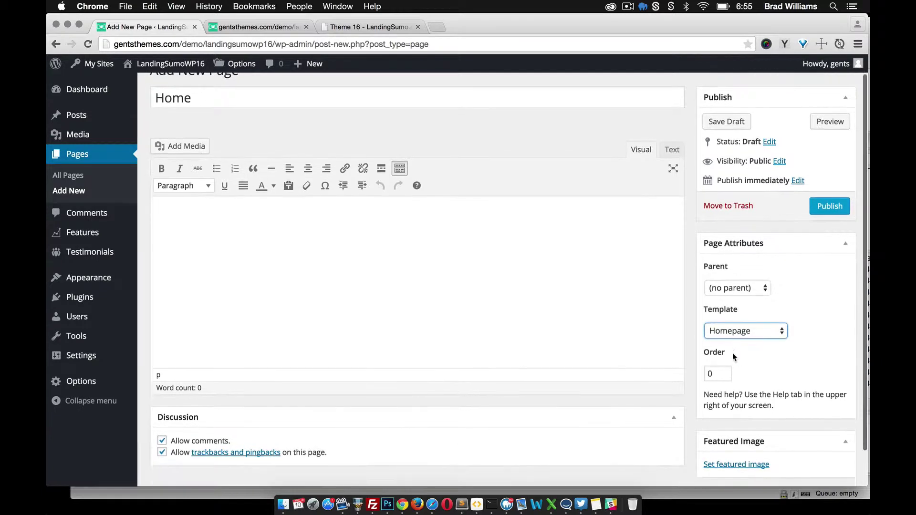
scroll(731, 358, up, 1)
click(830, 223)
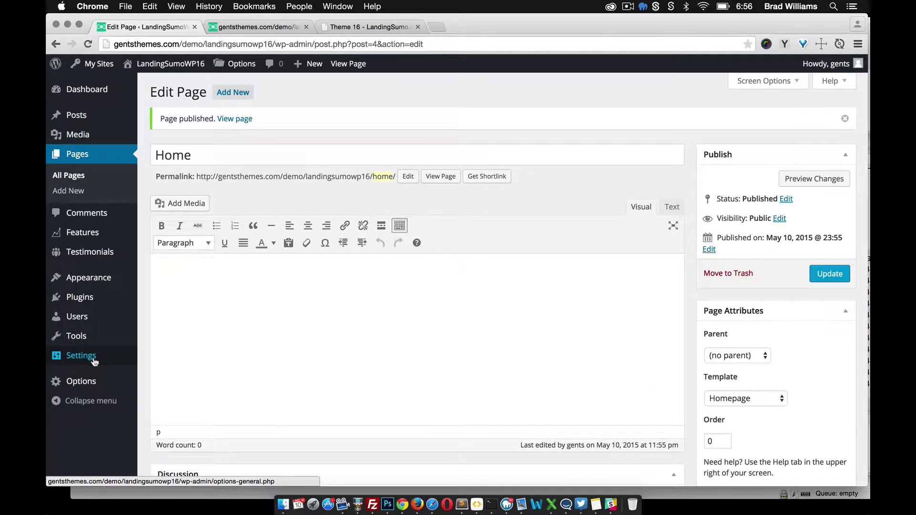
In the reading settings, set the front page to a static page using Home and save the changes.
click(93, 362)
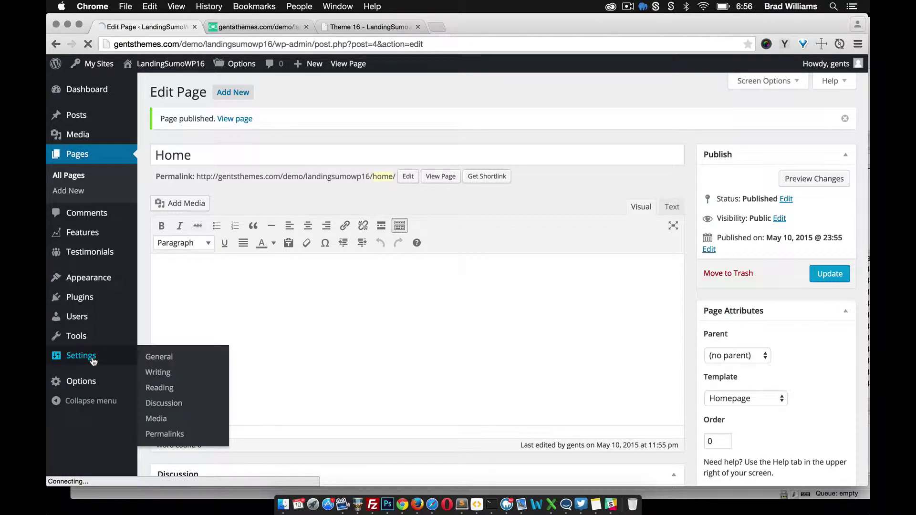
click(160, 390)
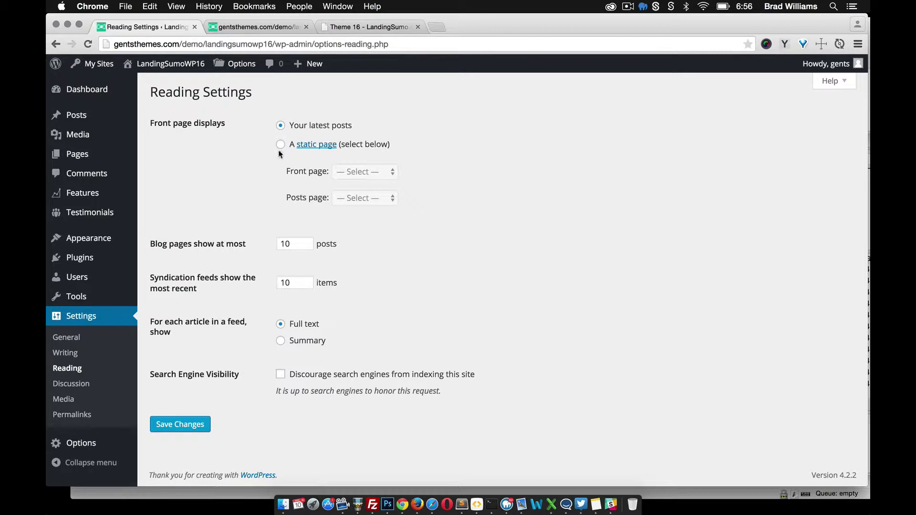
click(281, 144)
click(365, 172)
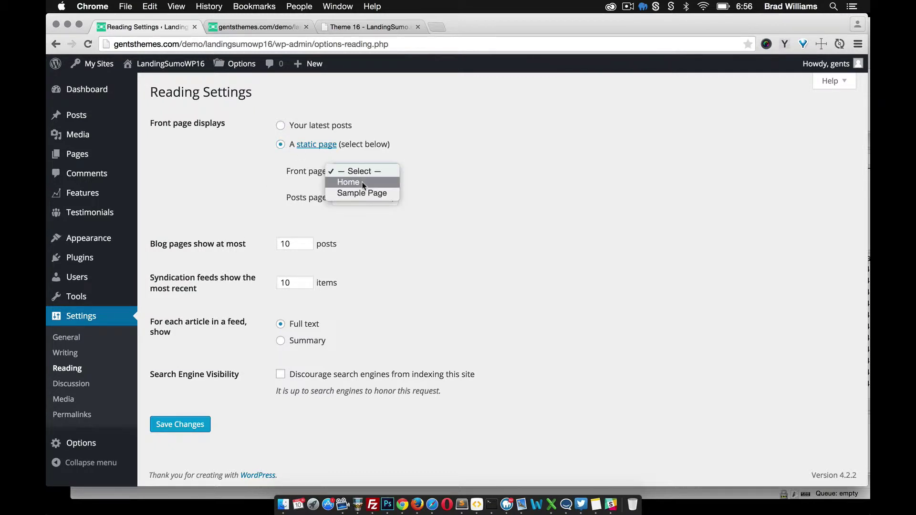
click(357, 181)
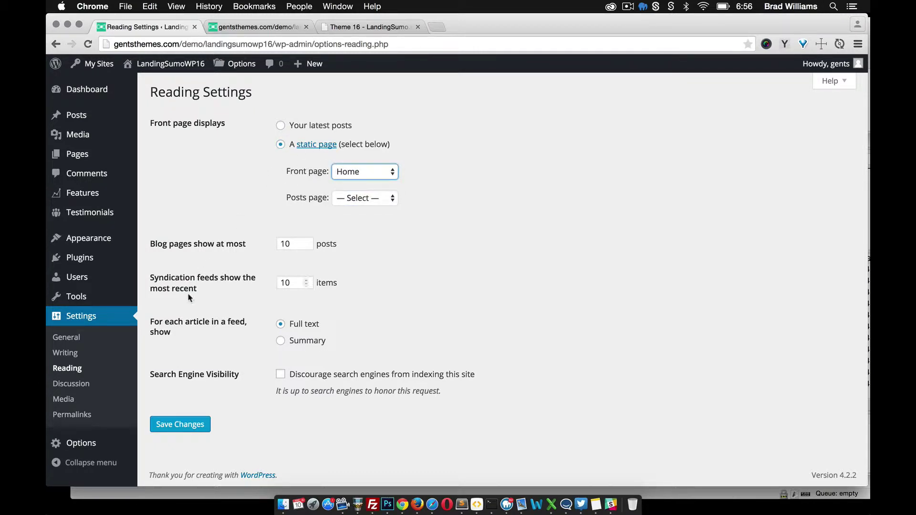
click(179, 424)
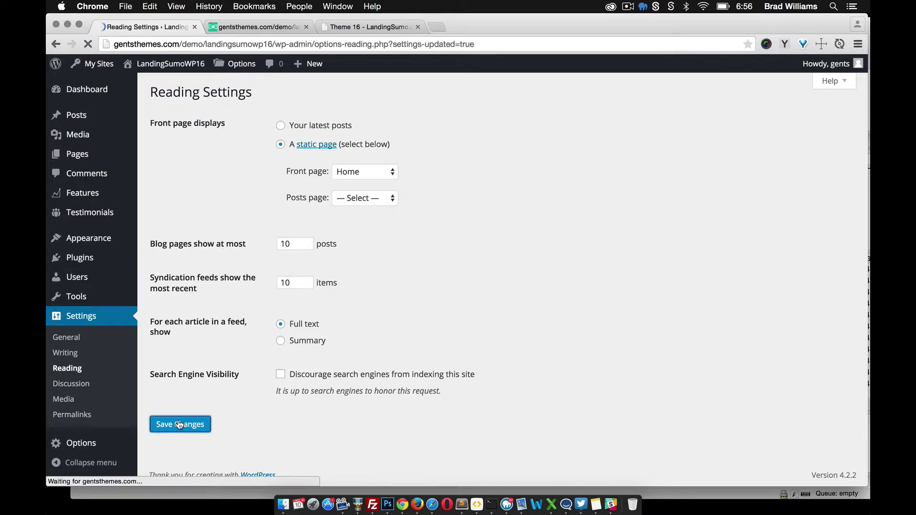
Reload the live landingsumowp16 site and look over its homepage down to the footer.
click(256, 28)
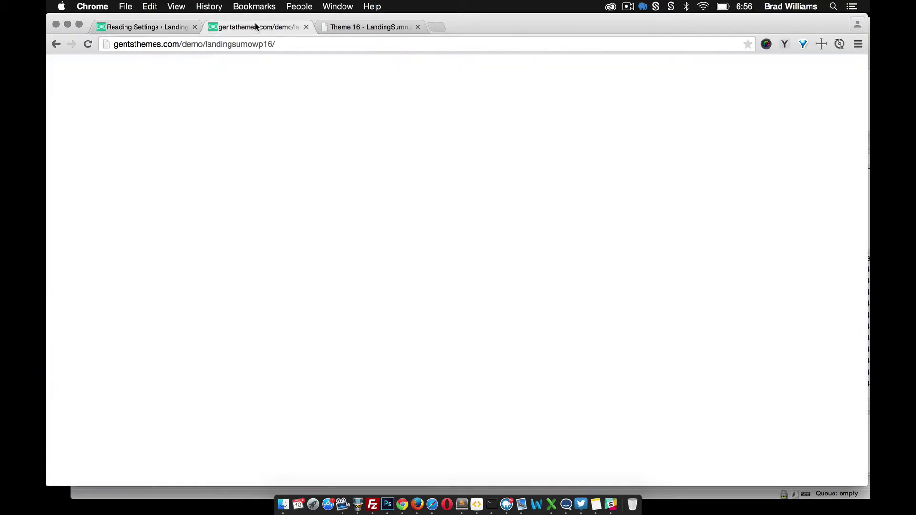
click(285, 44)
key(Return)
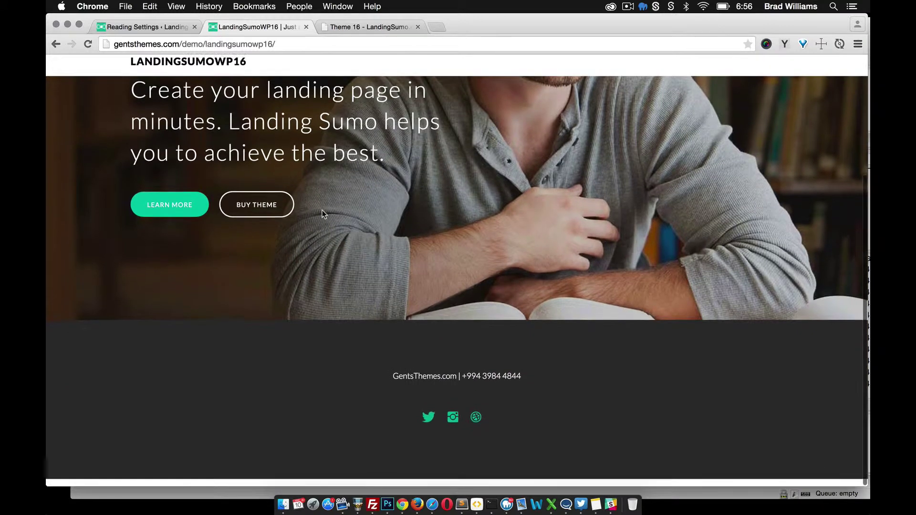
scroll(253, 229, down, 5)
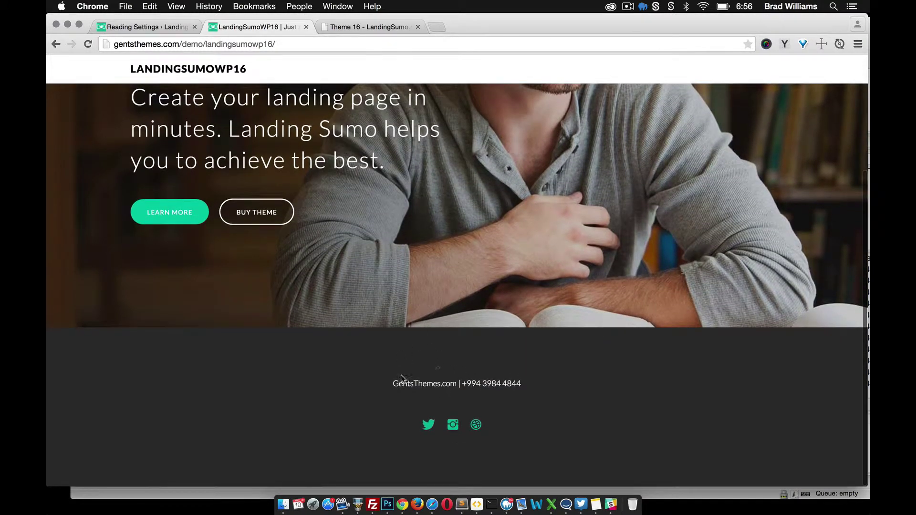
scroll(395, 375, up, 5)
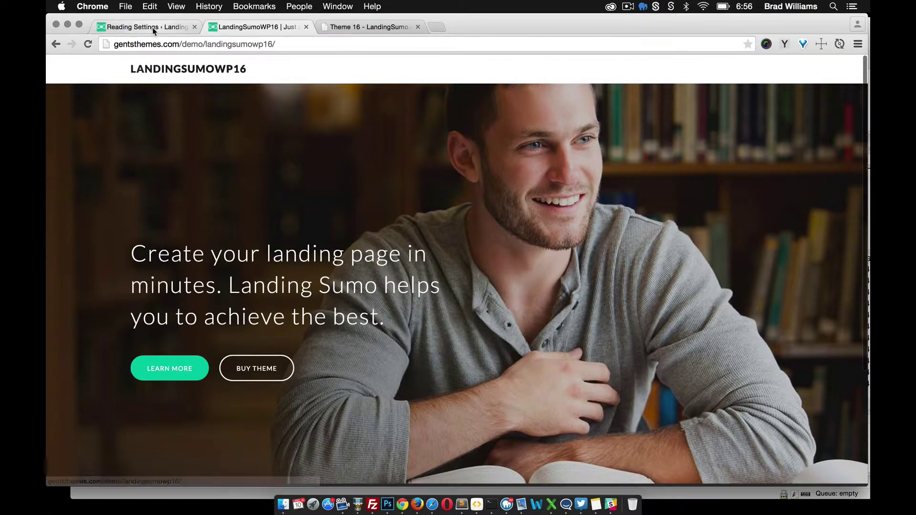
Open the theme's options panel in the WordPress admin and decline anonymous usage tracking.
click(153, 28)
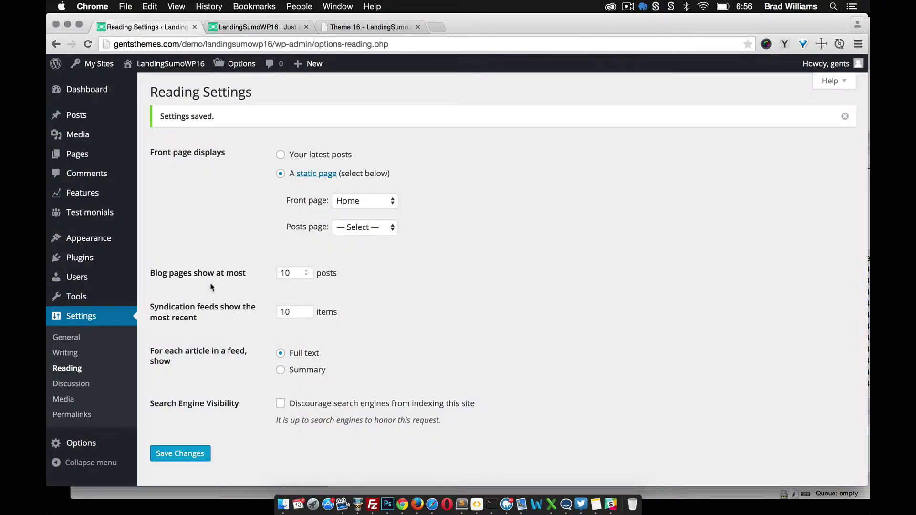
mouse_move(84, 448)
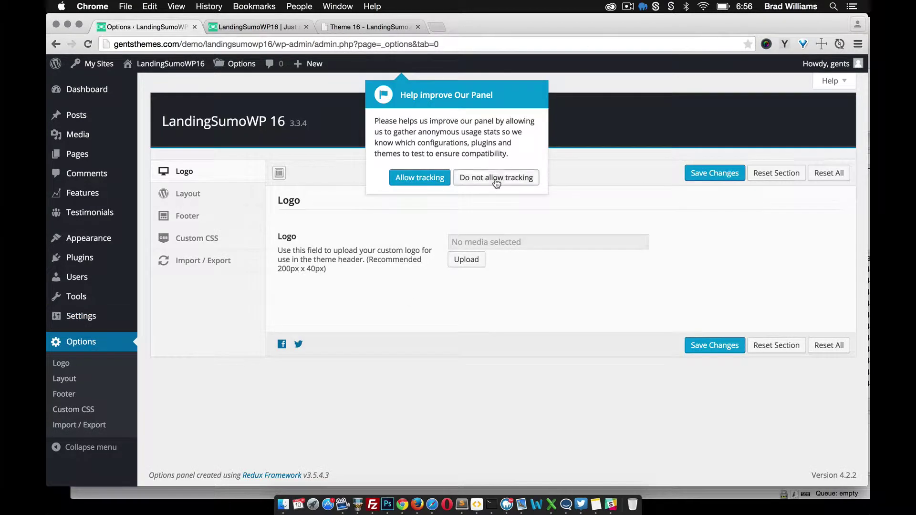
click(496, 178)
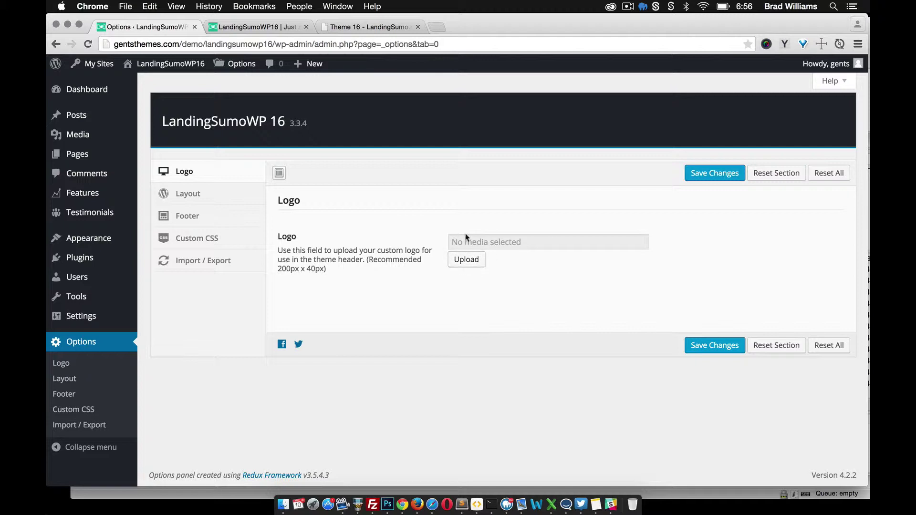
Compare the logo text in the live site's header with the Logo upload option in the theme options.
click(265, 28)
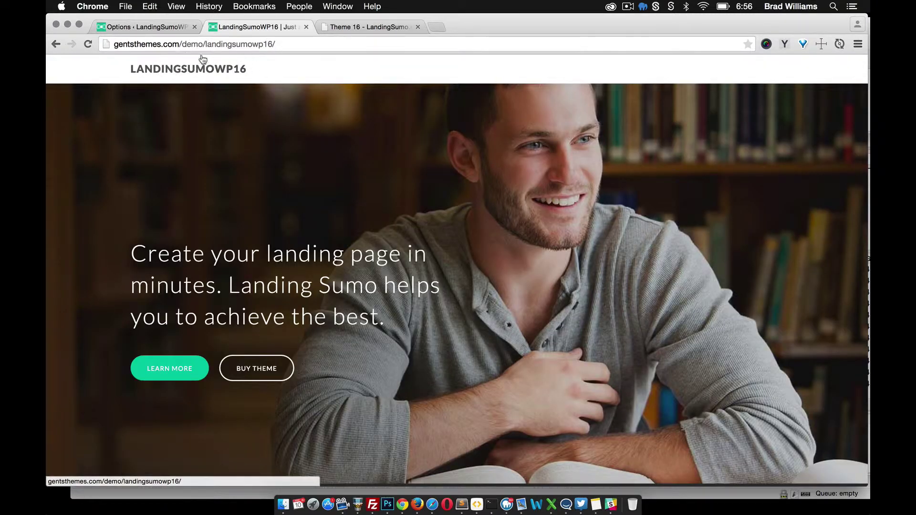
click(161, 28)
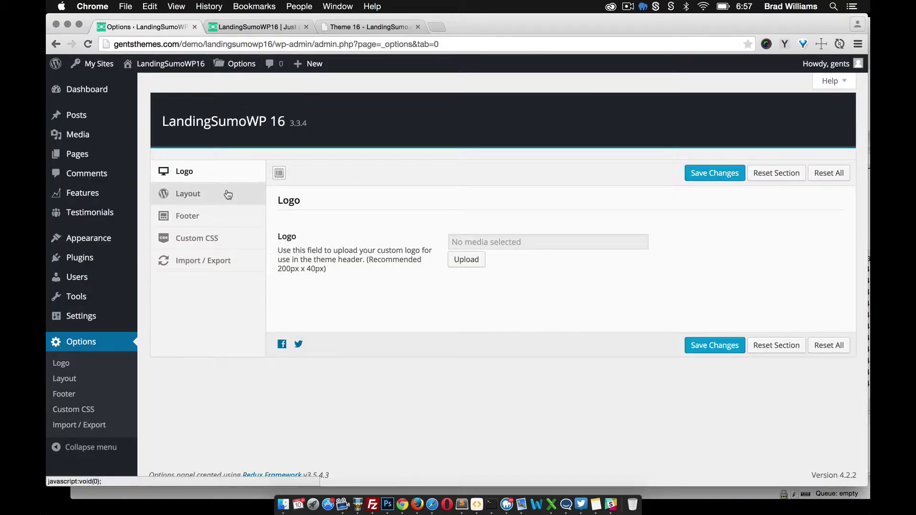
click(255, 27)
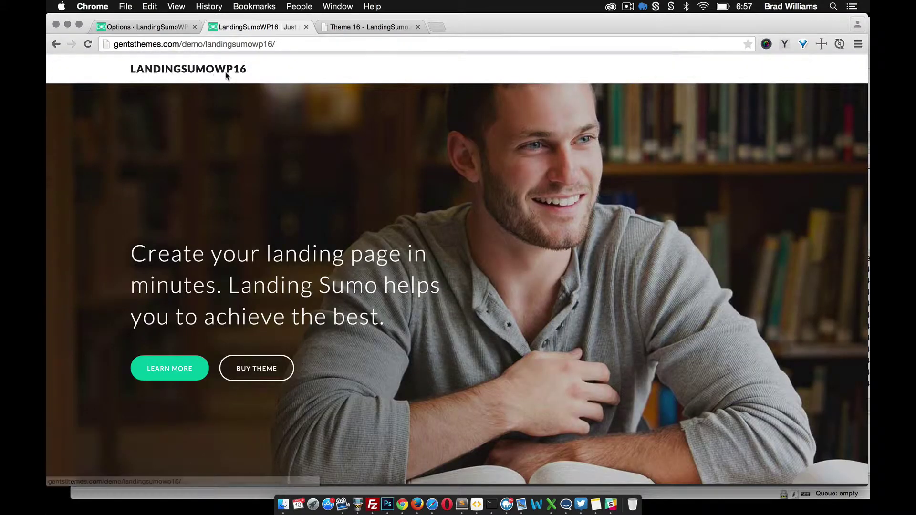
click(162, 28)
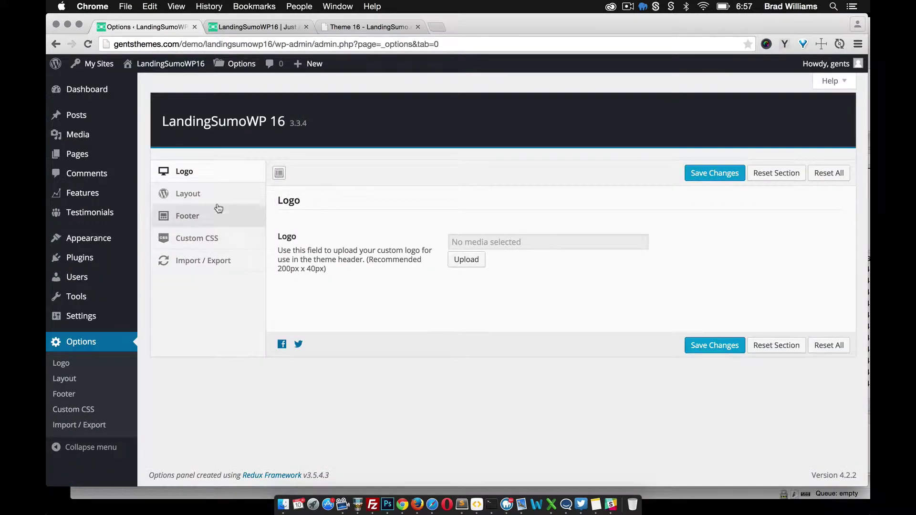
Open the theme's Layout options and compare the layout manager blocks with the sections of the Theme 16 template page.
click(203, 199)
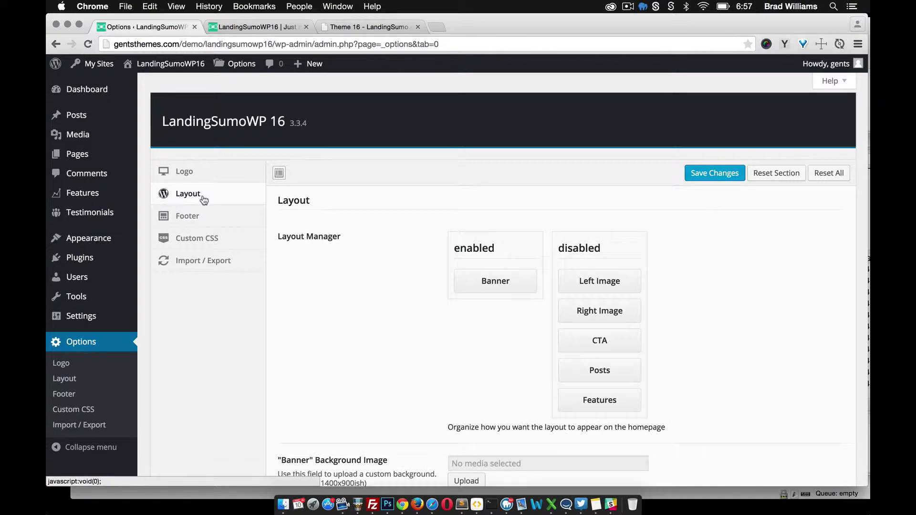
scroll(342, 284, down, 3)
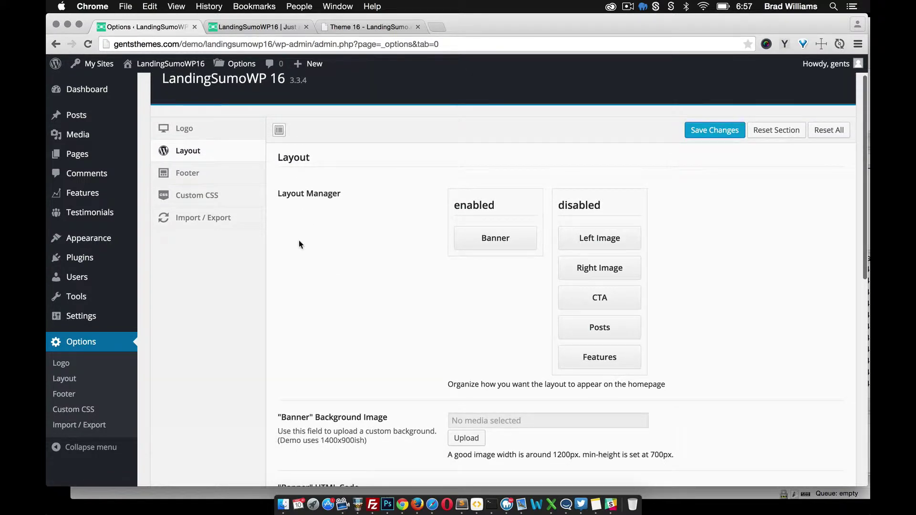
click(360, 28)
scroll(396, 227, down, 5)
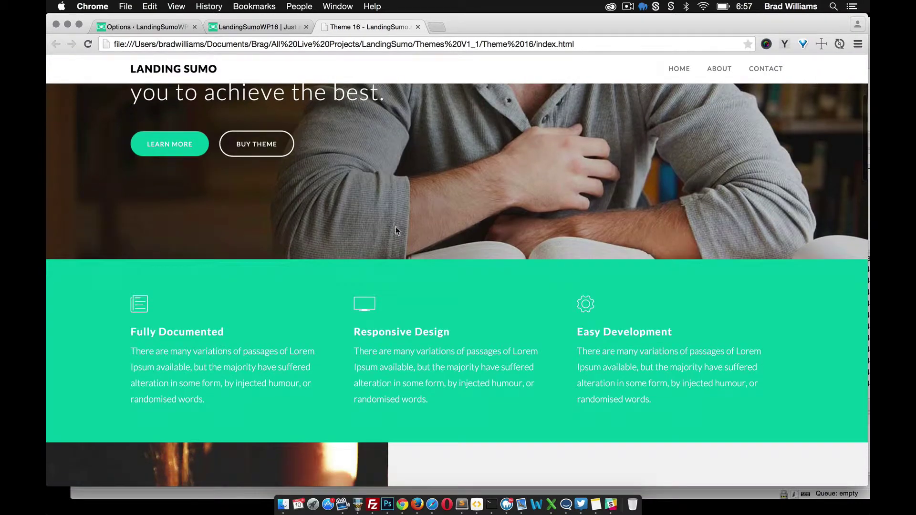
Check the section order in the Theme 16 template and enable the Features and Left Image blocks below Banner in the layout manager.
scroll(419, 261, down, 5)
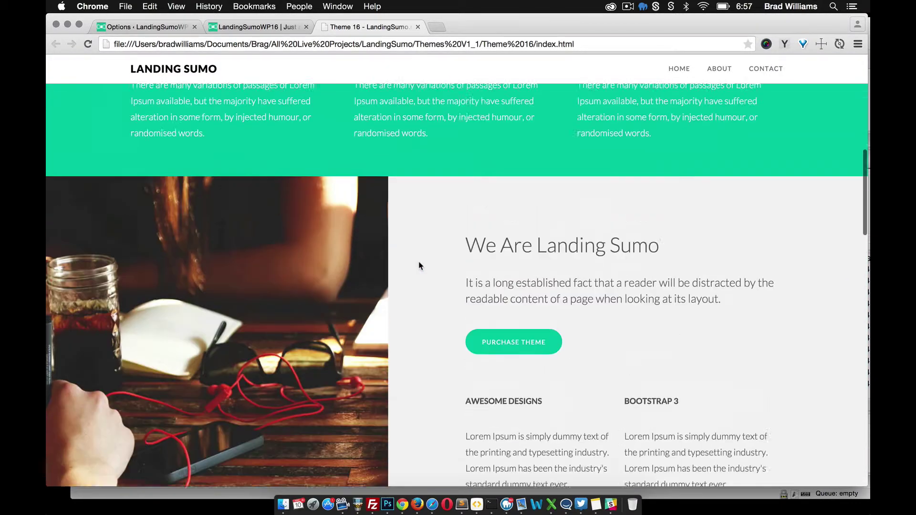
scroll(419, 262, up, 3)
click(285, 27)
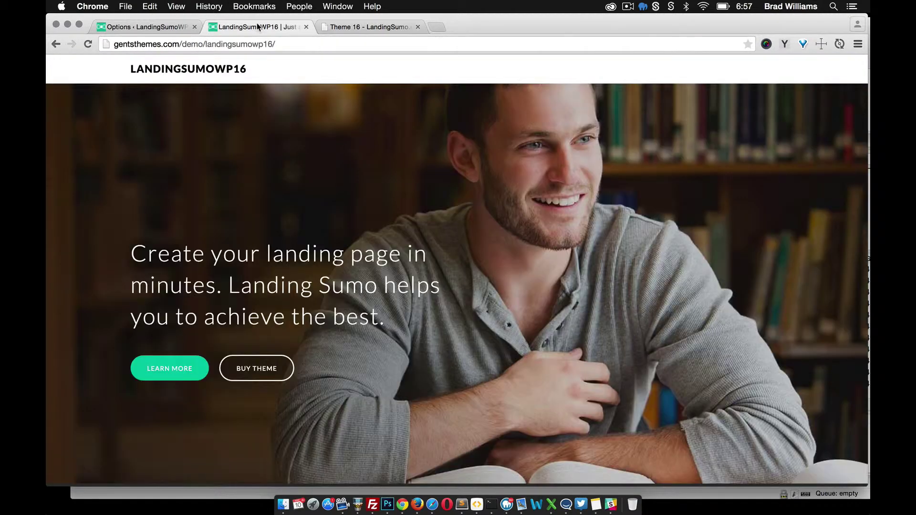
click(168, 31)
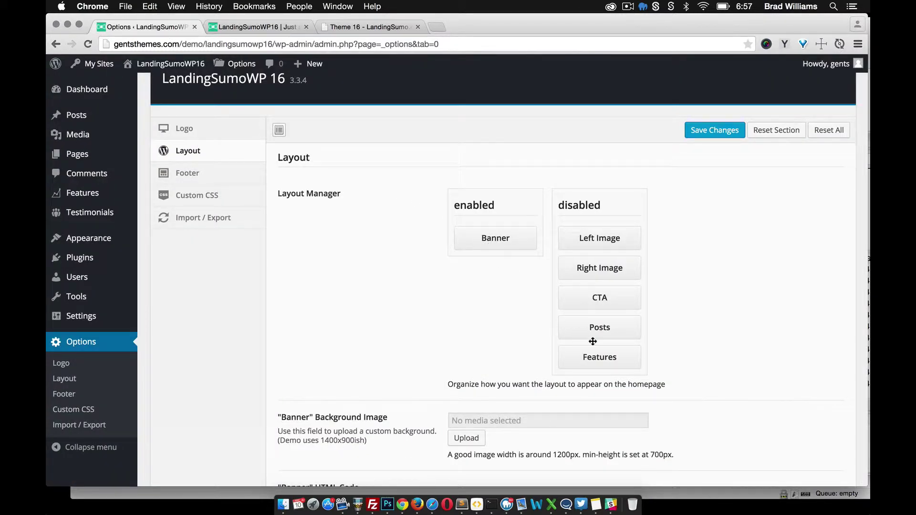
drag(594, 362, 492, 268)
drag(596, 260, 492, 316)
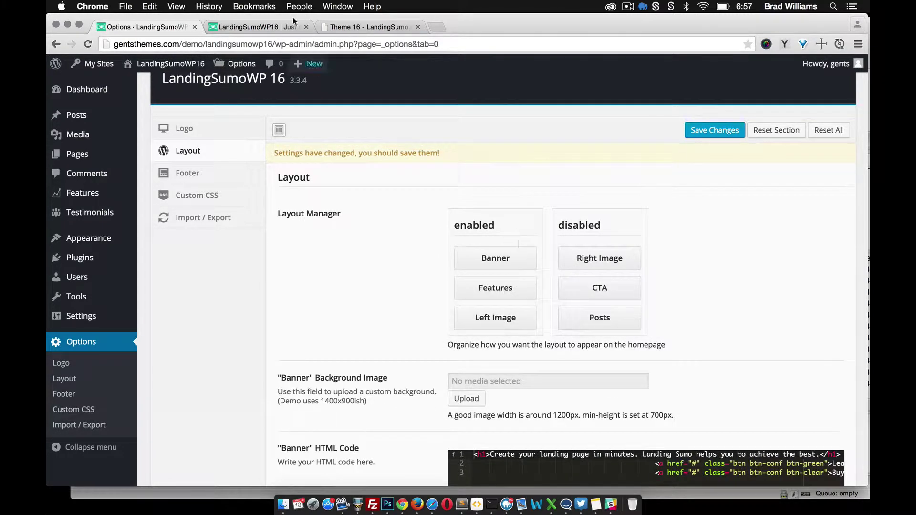
Check which template section follows the left image one and enable the Right Image block below Left Image.
click(353, 27)
scroll(384, 177, down, 1)
scroll(389, 189, down, 10)
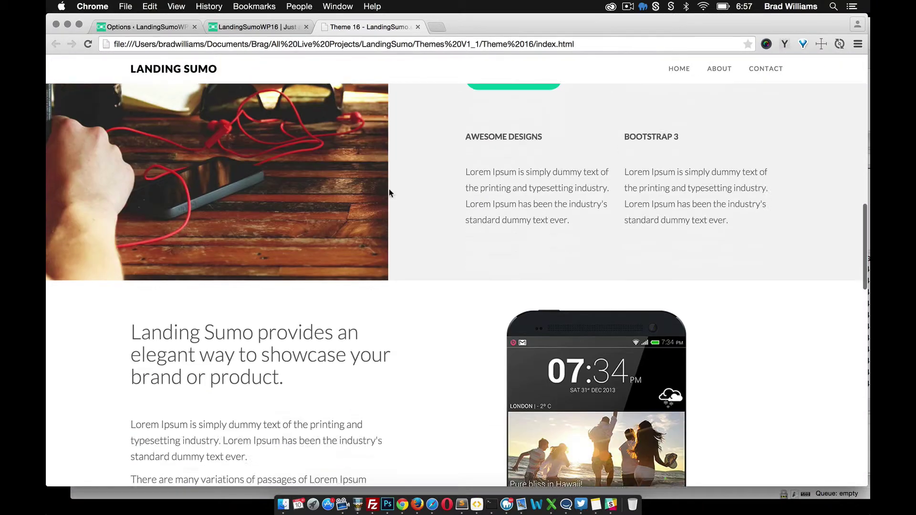
click(168, 30)
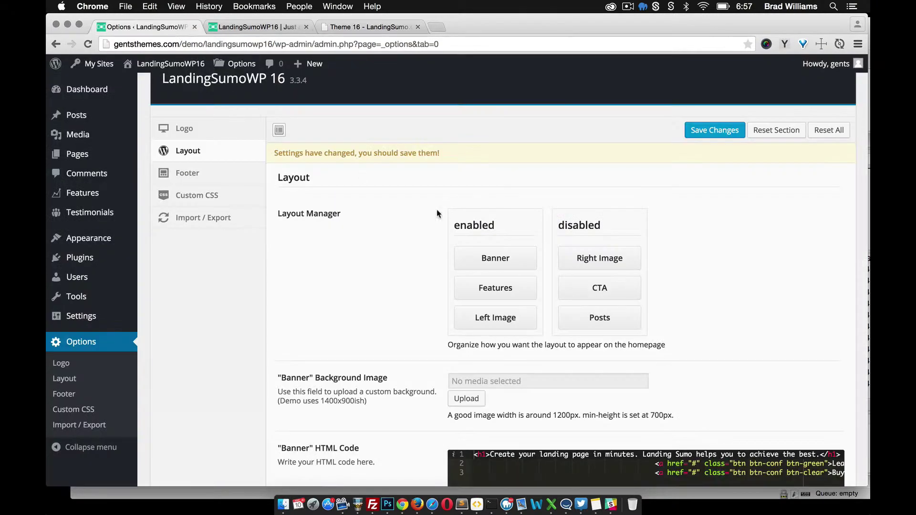
drag(599, 258, 495, 347)
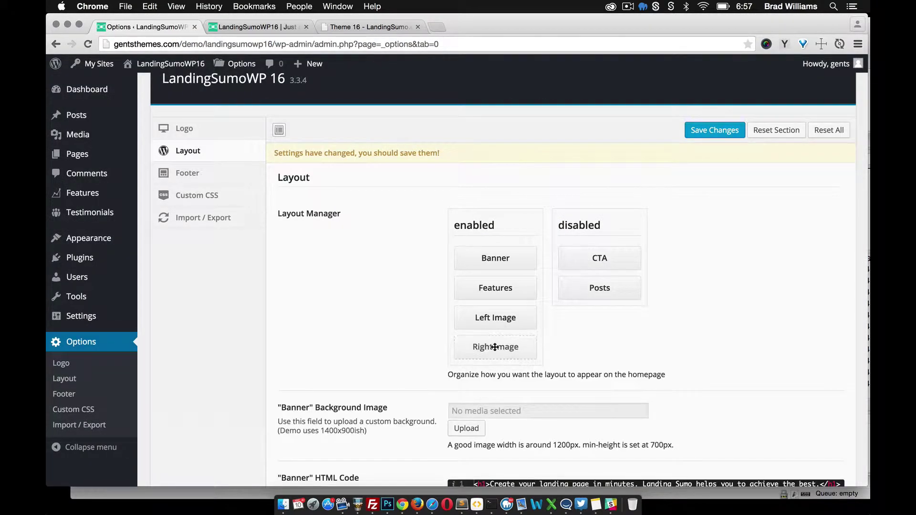
Following the remaining template sections, enable the Posts and CTA blocks below Right Image and save the layout changes.
click(362, 27)
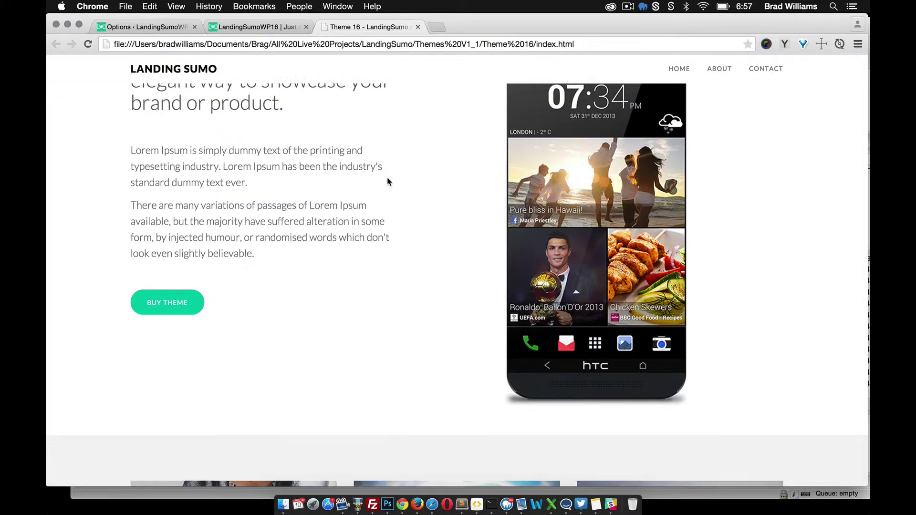
scroll(387, 180, down, 6)
scroll(387, 180, down, 3)
scroll(387, 180, up, 3)
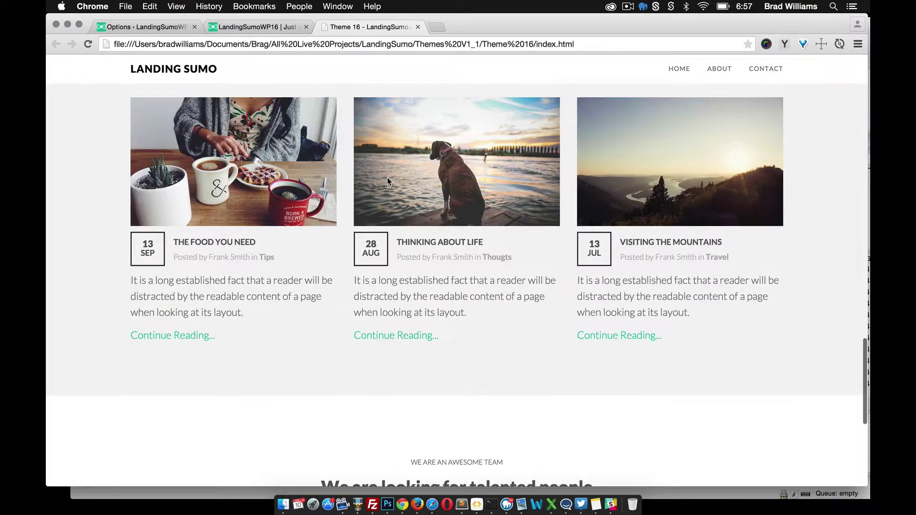
click(162, 27)
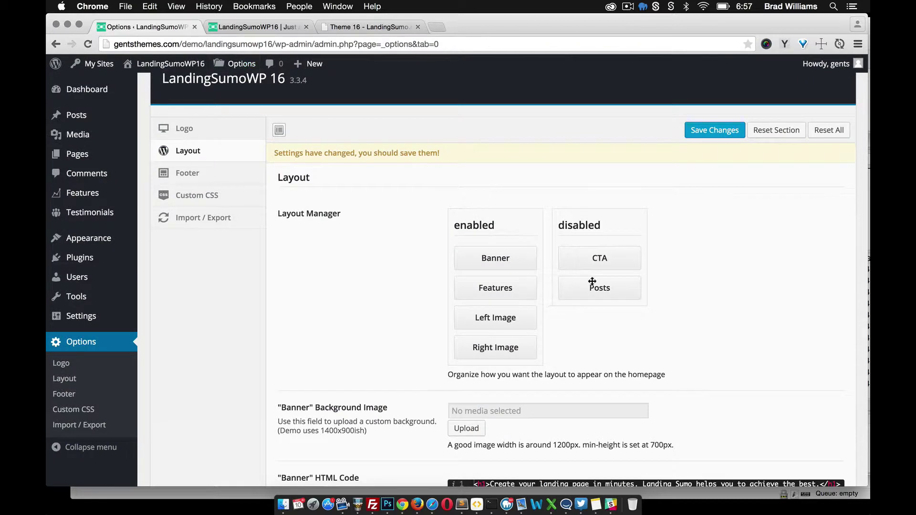
drag(599, 286, 486, 372)
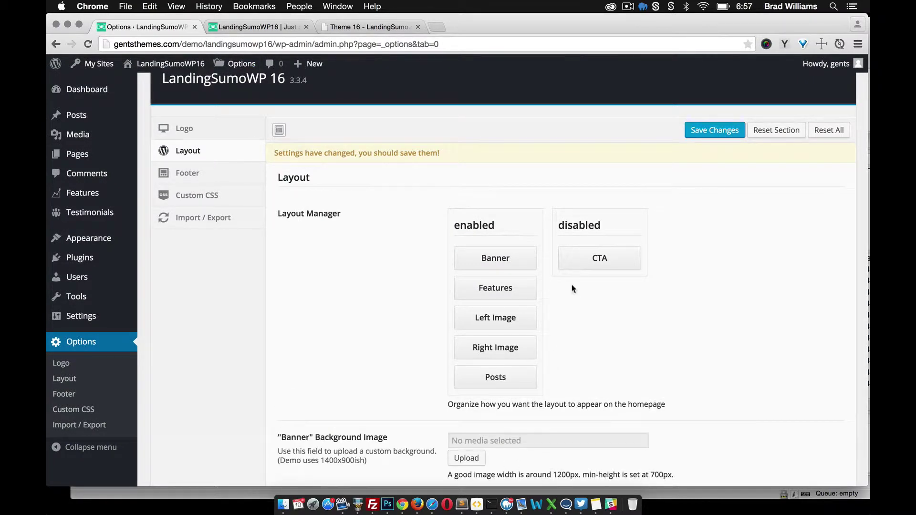
drag(587, 258, 485, 408)
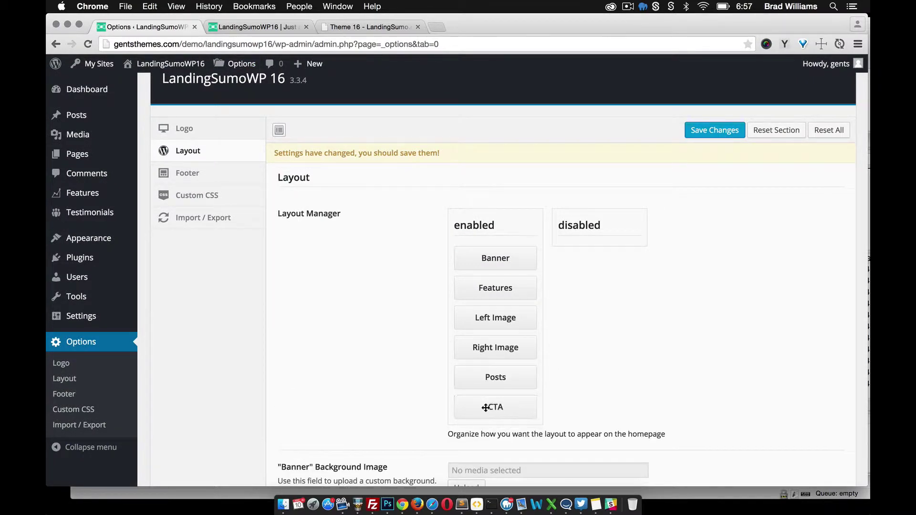
click(698, 134)
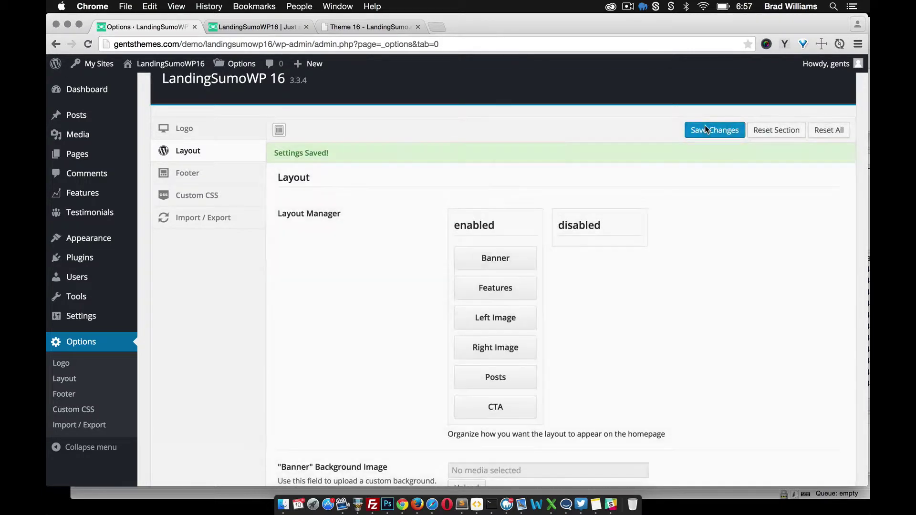
Reload the live landingsumowp16 homepage and look over its sections from the banner down to the footer.
click(257, 28)
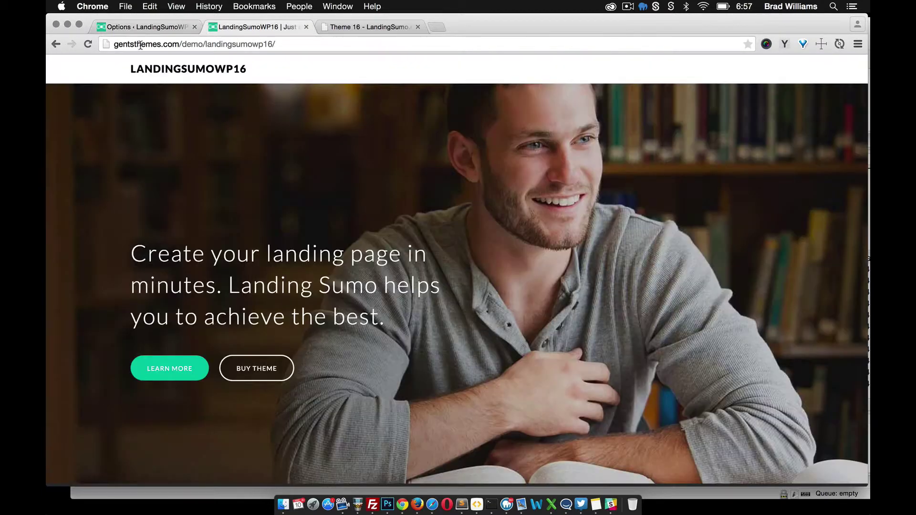
click(89, 44)
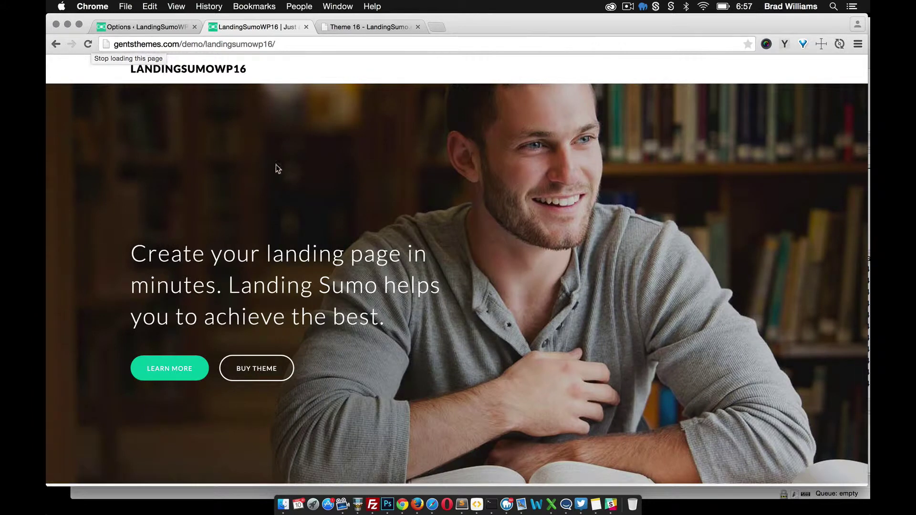
scroll(333, 208, down, 4)
scroll(366, 266, down, 10)
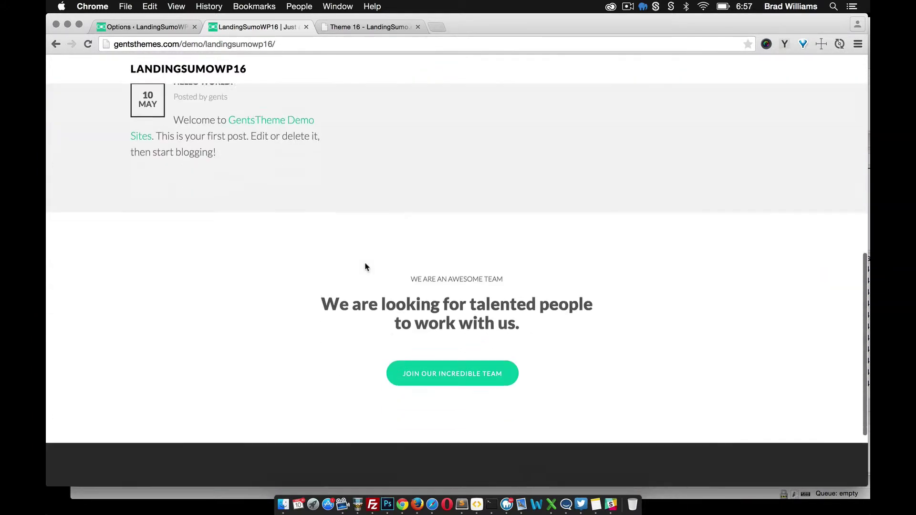
scroll(366, 267, up, 6)
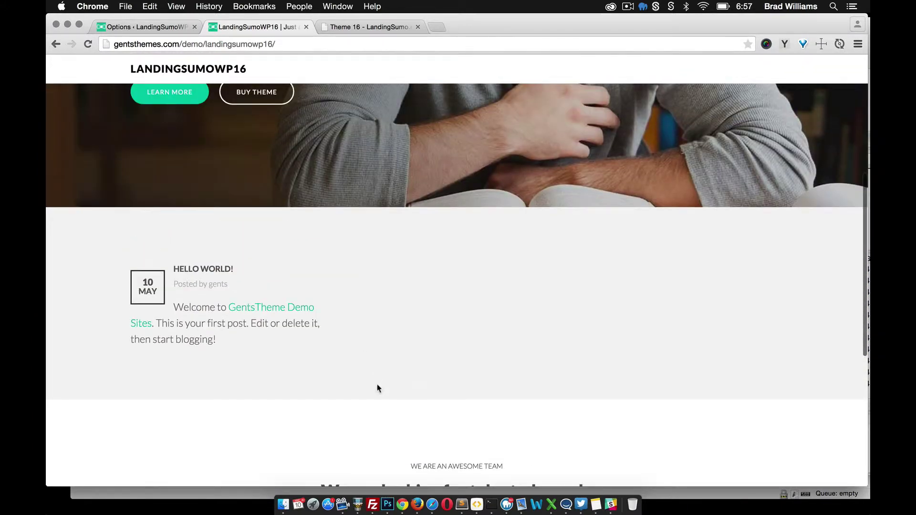
scroll(377, 385, down, 4)
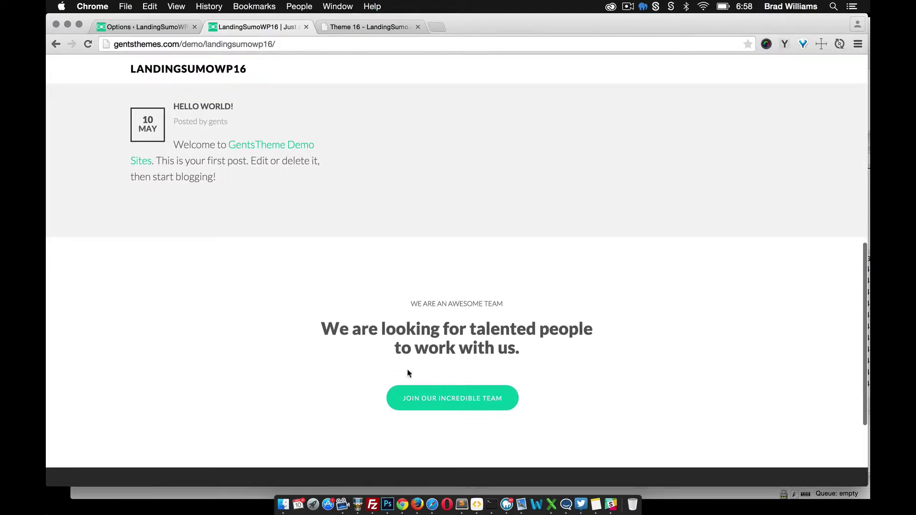
scroll(323, 321, down, 2)
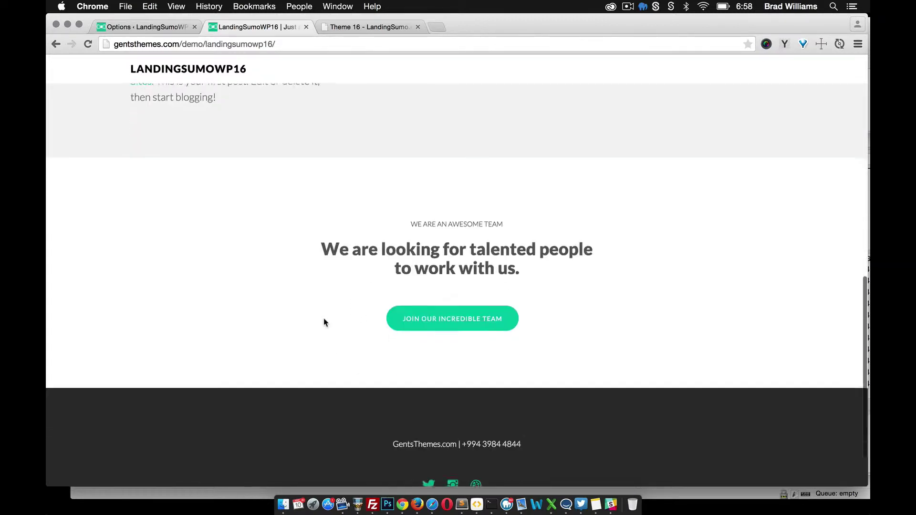
scroll(323, 317, up, 3)
scroll(248, 179, up, 4)
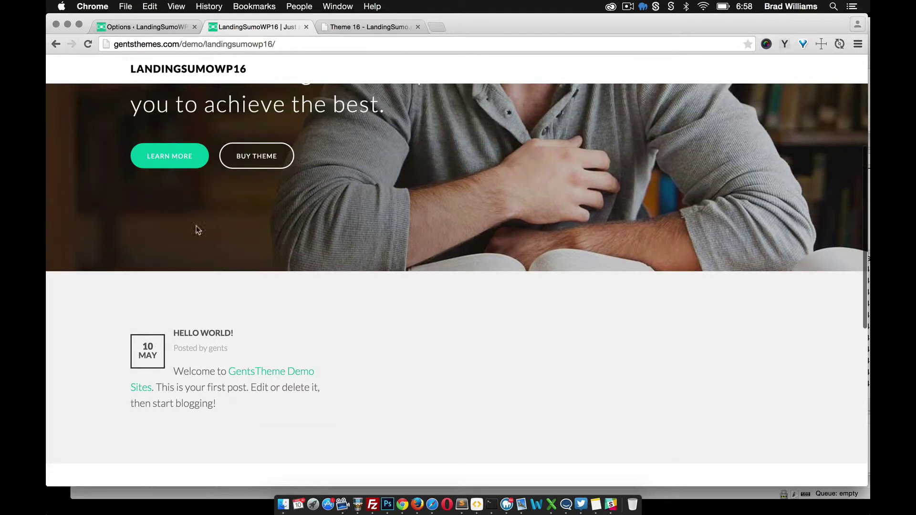
Compare the Banner background image and Banner HTML code options with the banner on the live homepage.
click(146, 27)
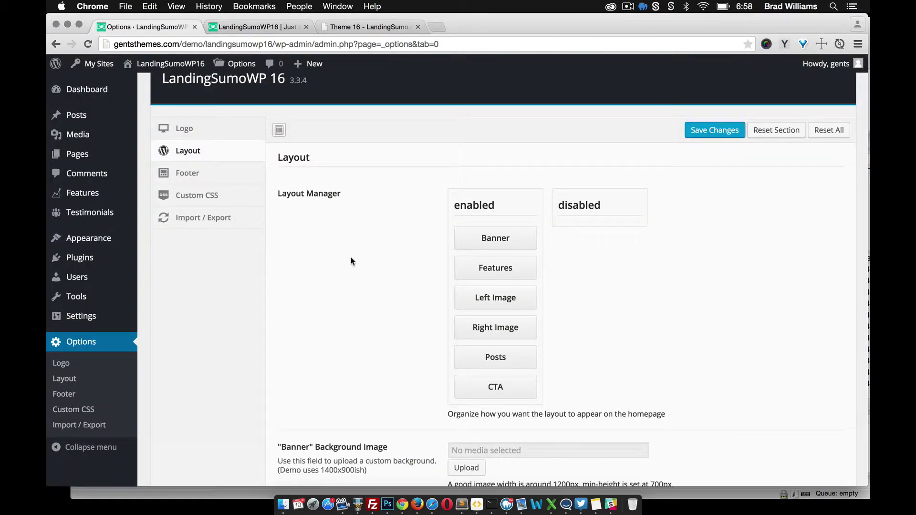
scroll(385, 282, down, 3)
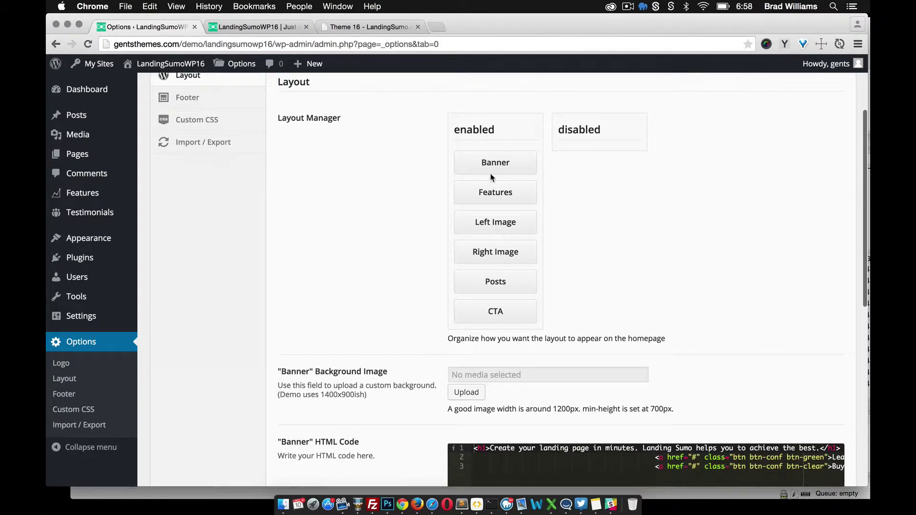
scroll(364, 262, down, 5)
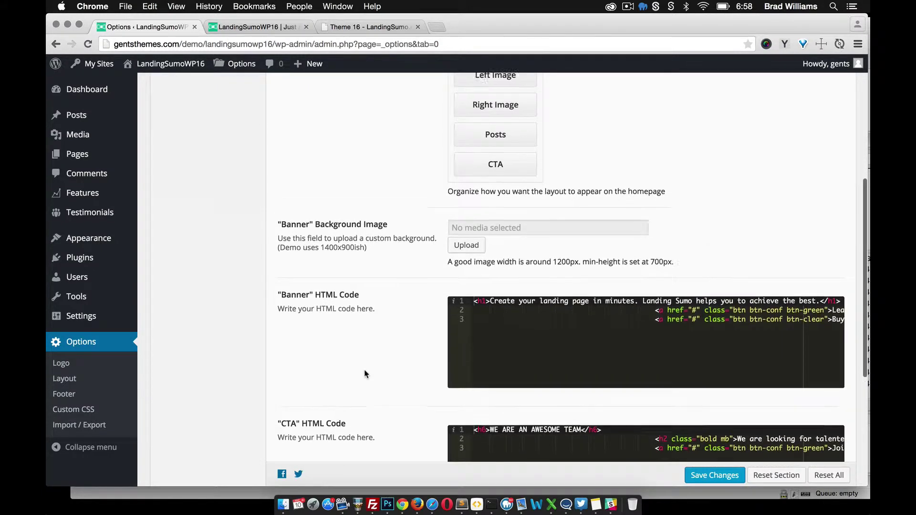
click(248, 26)
scroll(284, 130, up, 3)
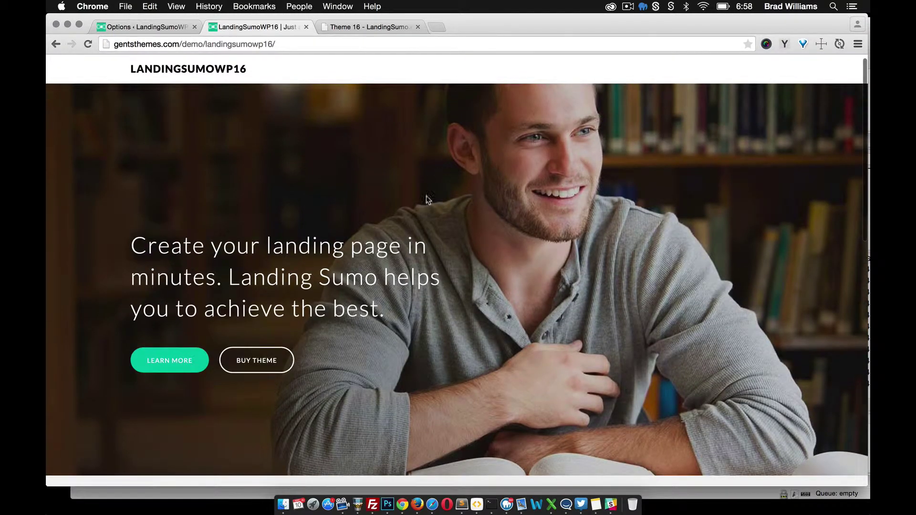
click(114, 27)
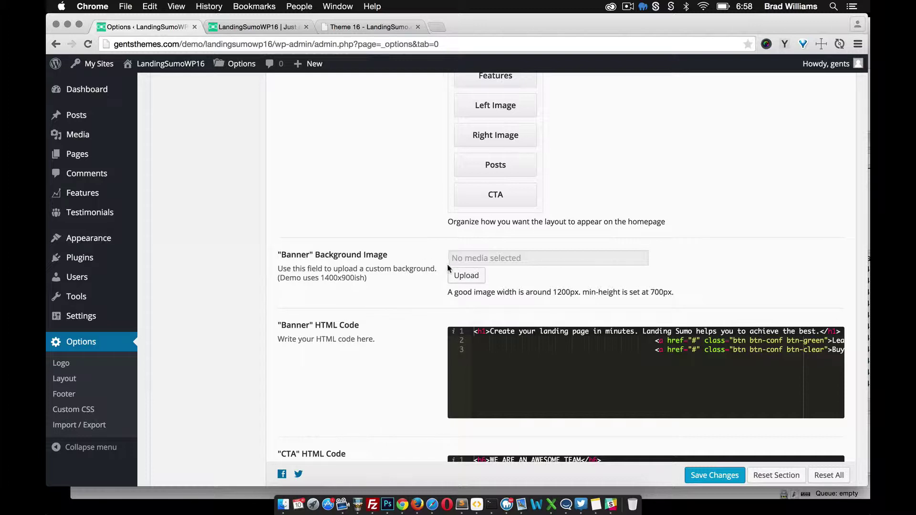
scroll(422, 300, down, 2)
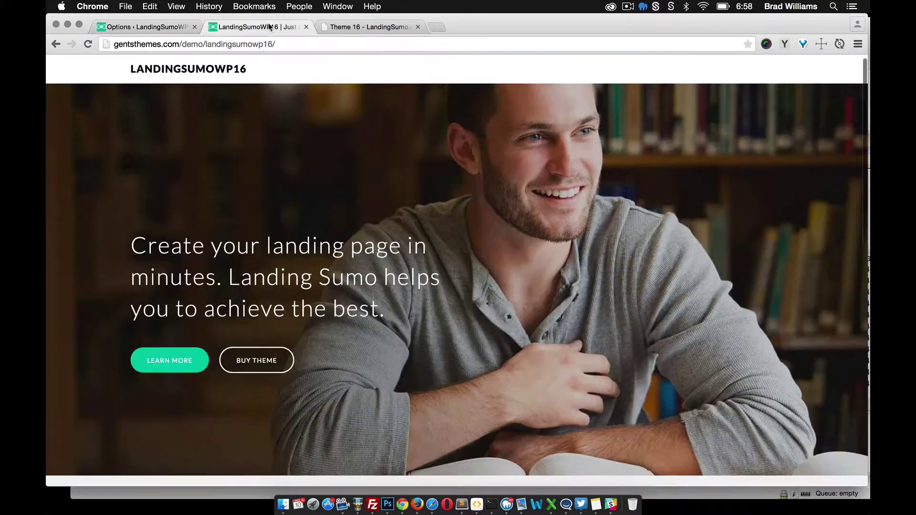
click(257, 27)
click(163, 29)
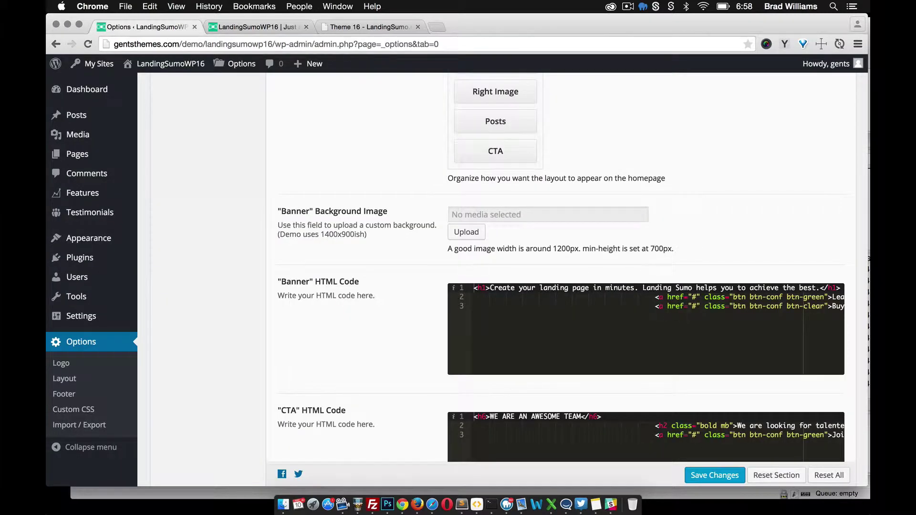
scroll(672, 321, right, 2)
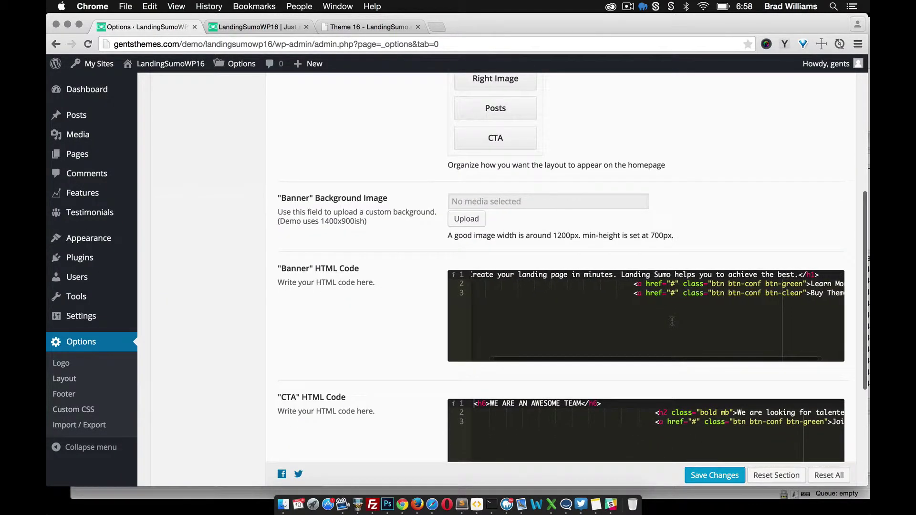
Compare the CTA HTML code option with the call-to-action section of the live homepage, and return to the layout manager.
scroll(446, 319, down, 3)
scroll(429, 315, down, 2)
scroll(389, 307, up, 1)
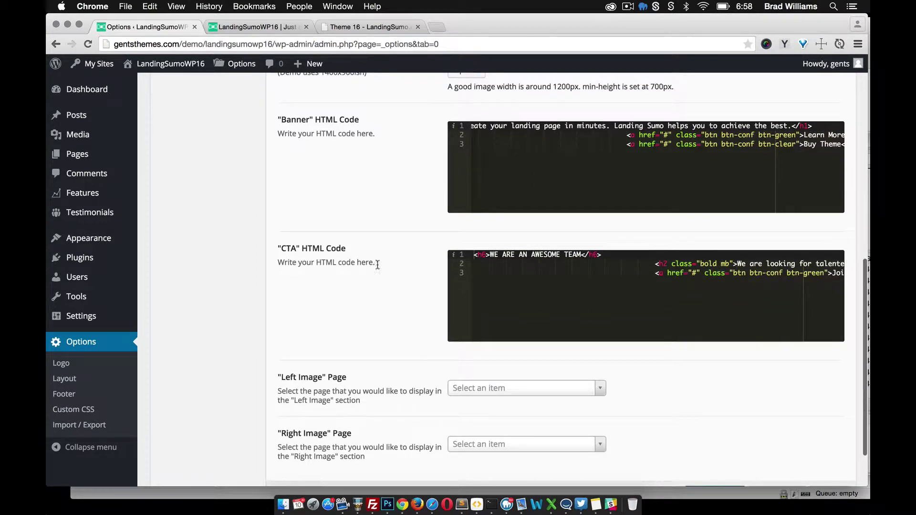
click(255, 28)
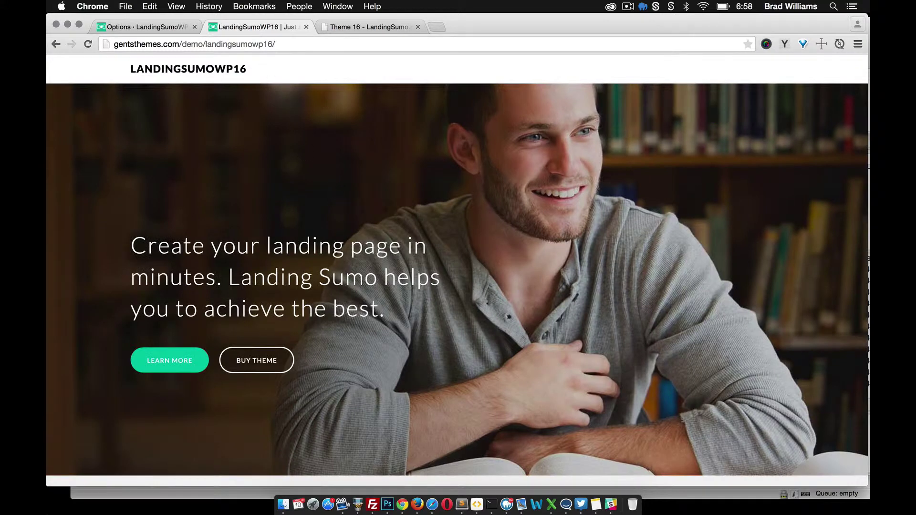
click(157, 26)
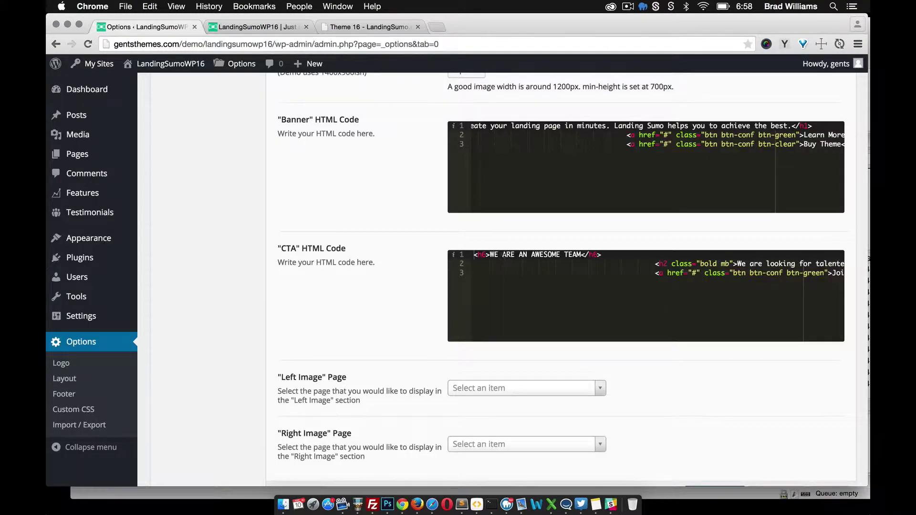
click(279, 27)
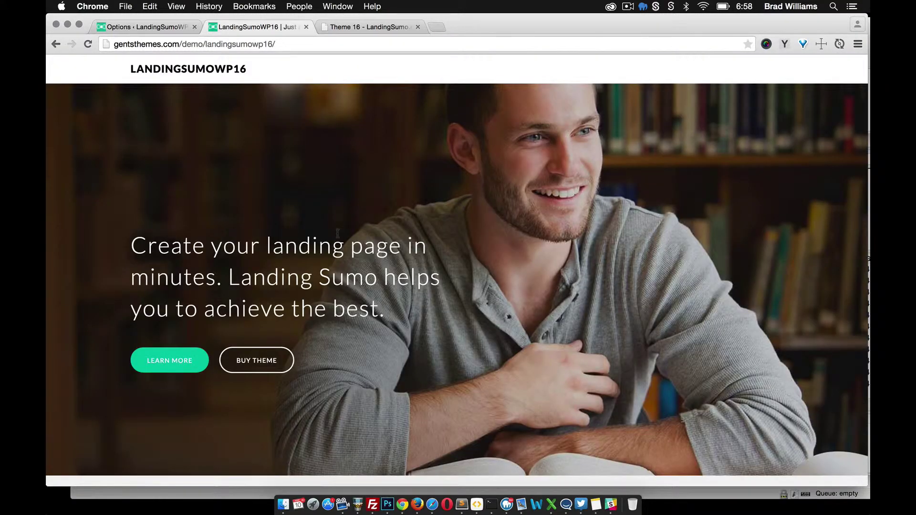
scroll(337, 237, down, 6)
scroll(337, 237, down, 5)
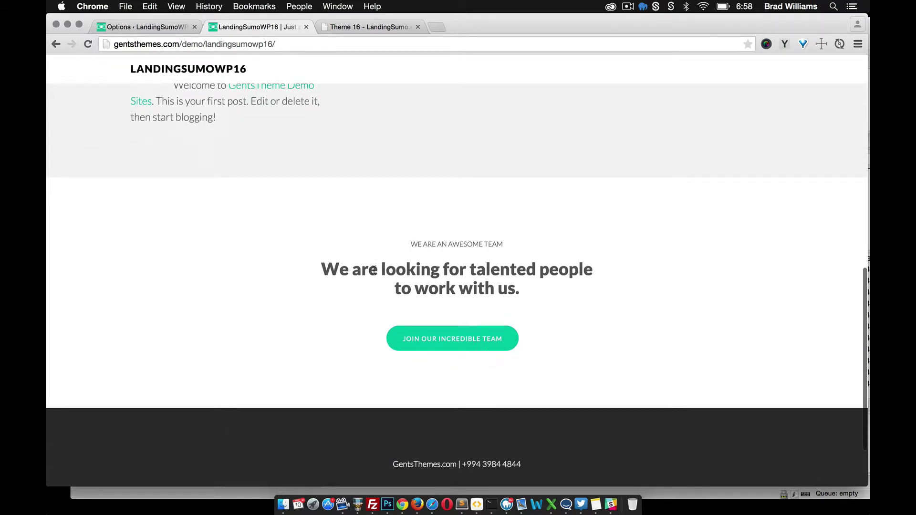
click(156, 28)
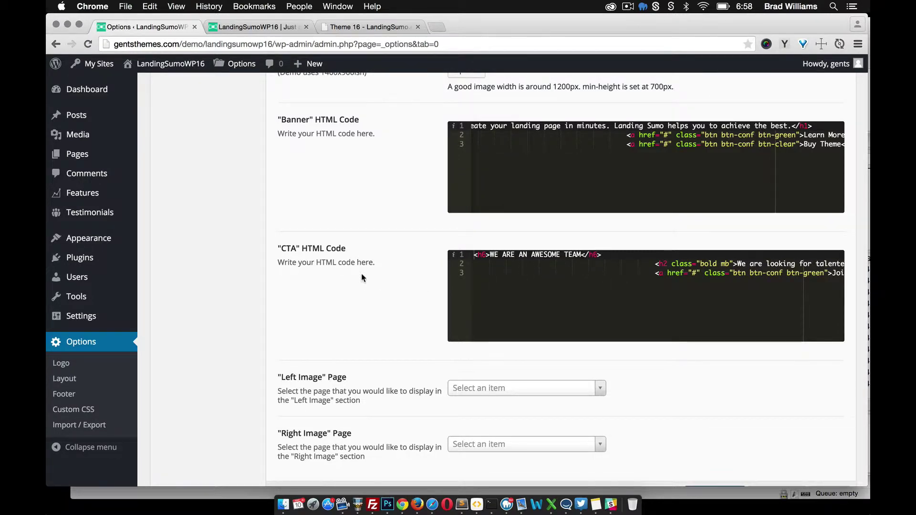
scroll(361, 278, up, 10)
scroll(377, 287, down, 2)
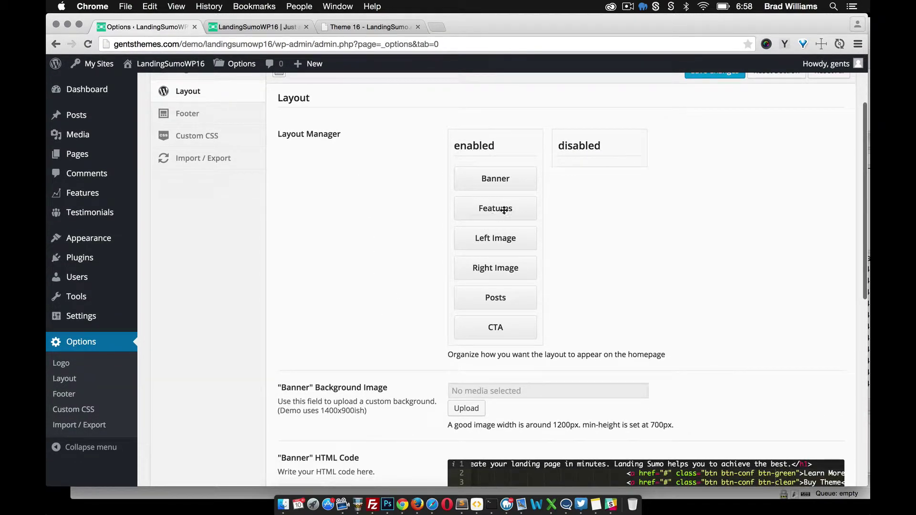
Start a new entry in the Features post type of the landingsumowp16 site.
scroll(372, 222, up, 1)
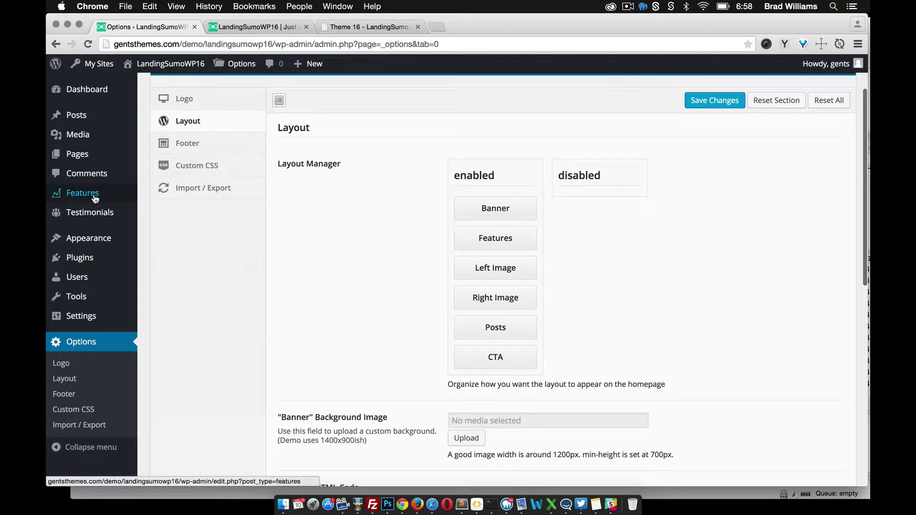
mouse_move(95, 197)
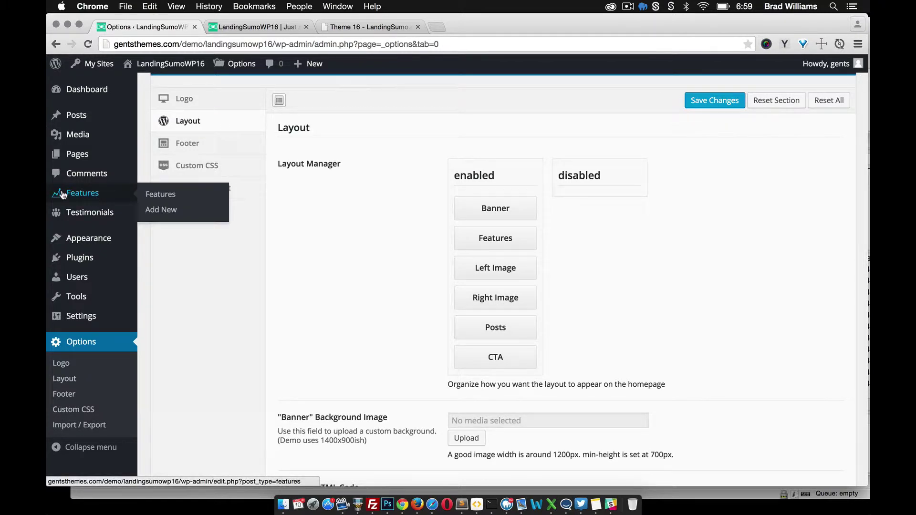
click(155, 214)
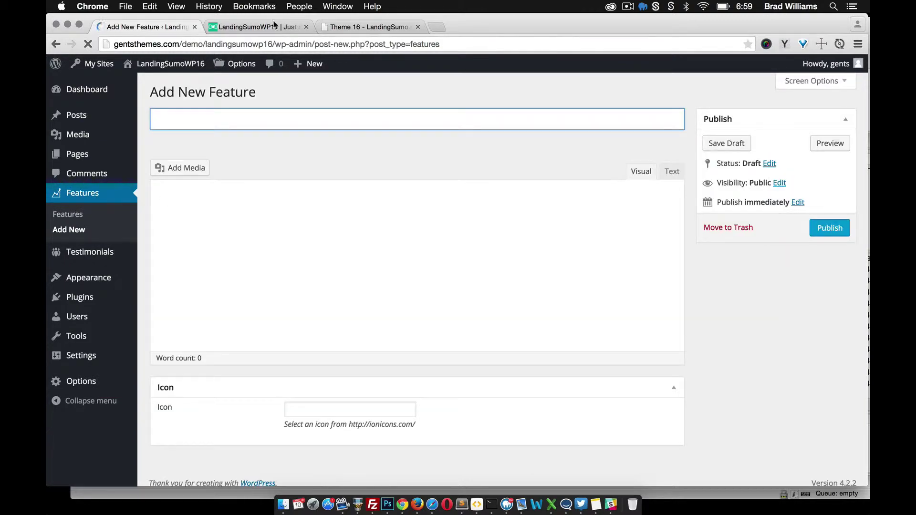
Copy the heading "Easy Development" from the features section of the Theme 16 template and use it as the new feature's title.
click(368, 27)
scroll(281, 210, up, 5)
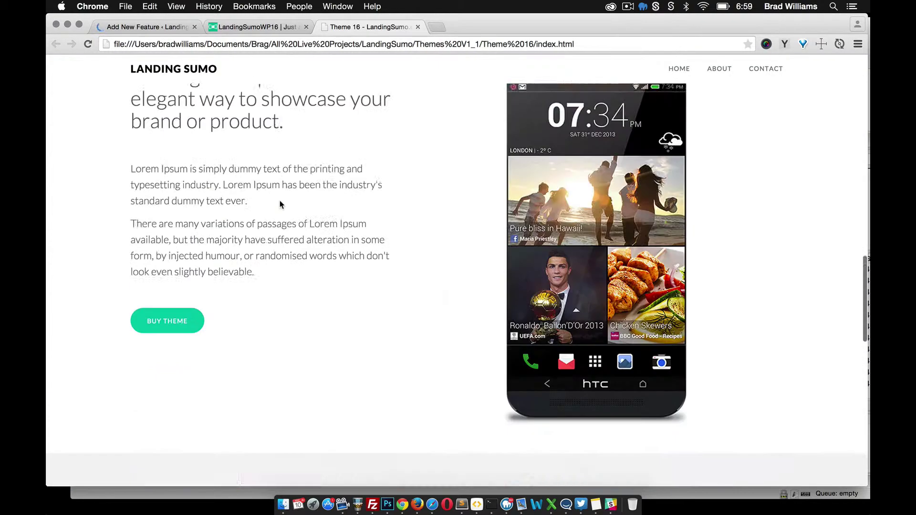
scroll(279, 201, up, 10)
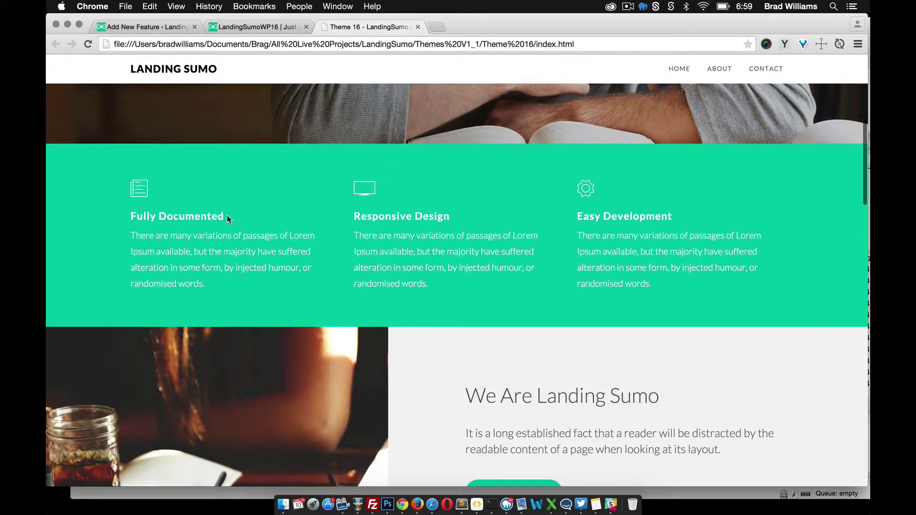
drag(227, 216, 129, 217)
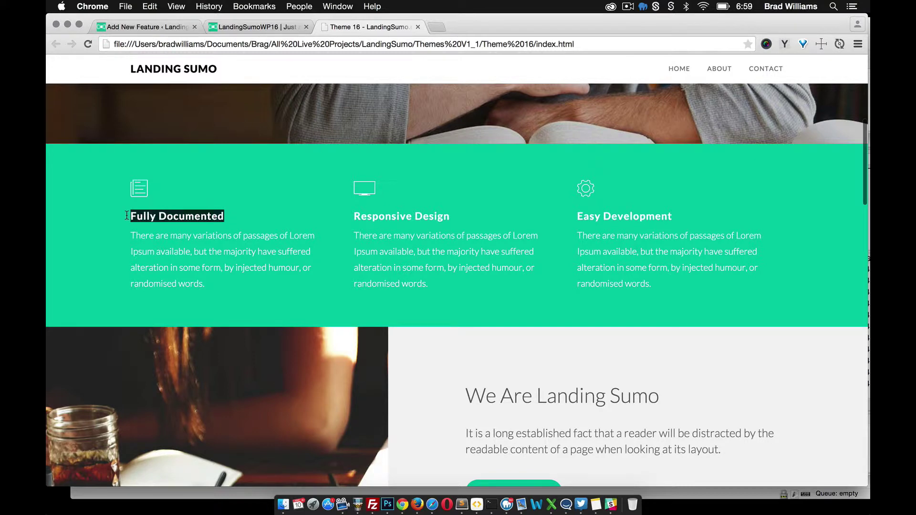
click(228, 31)
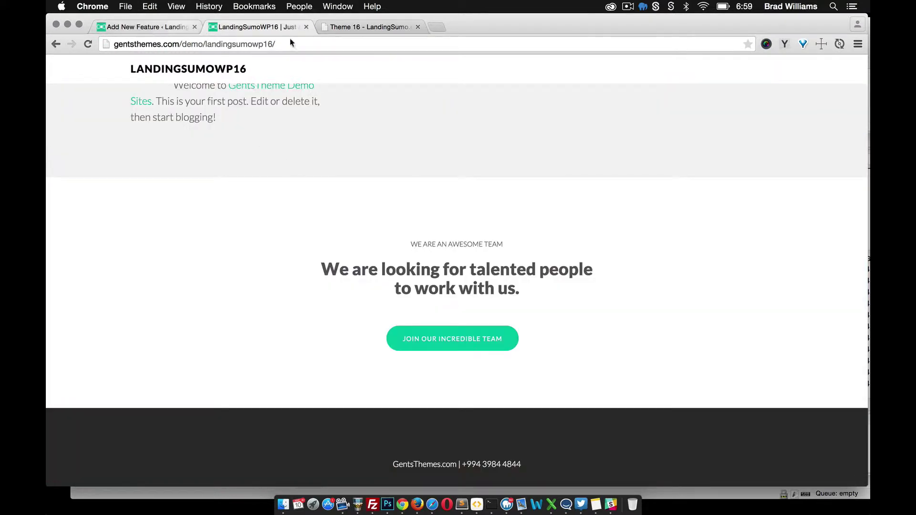
click(357, 30)
drag(675, 217, 568, 217)
key(super+c)
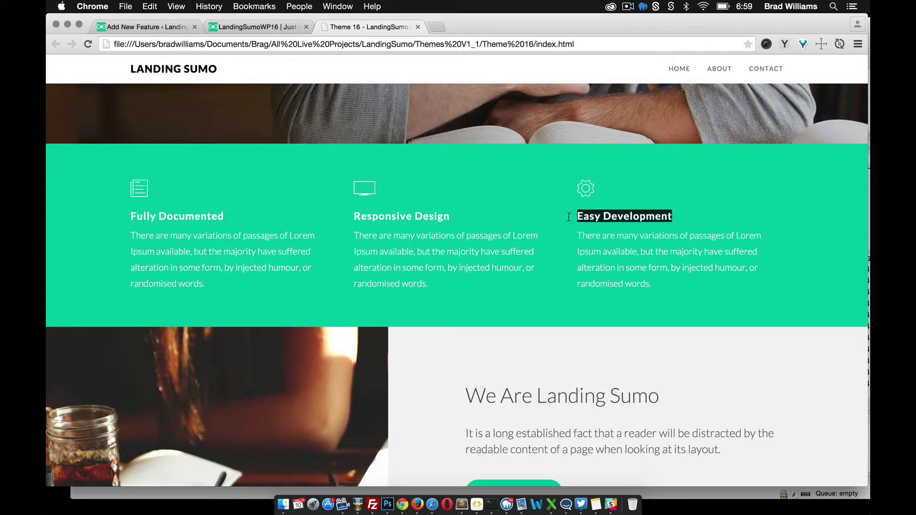
click(152, 27)
key(super+v)
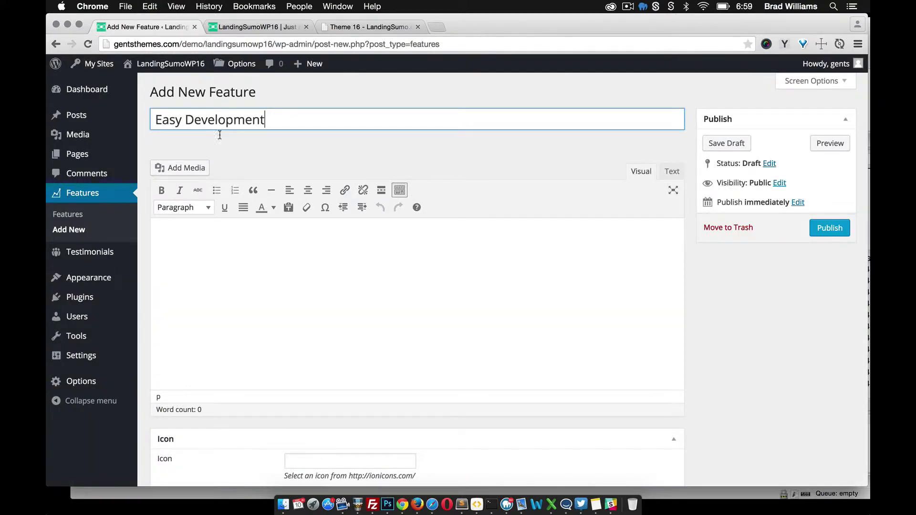
Fill the feature's body with two paragraphs of placeholder text using the browser's dummy-text extension.
click(294, 229)
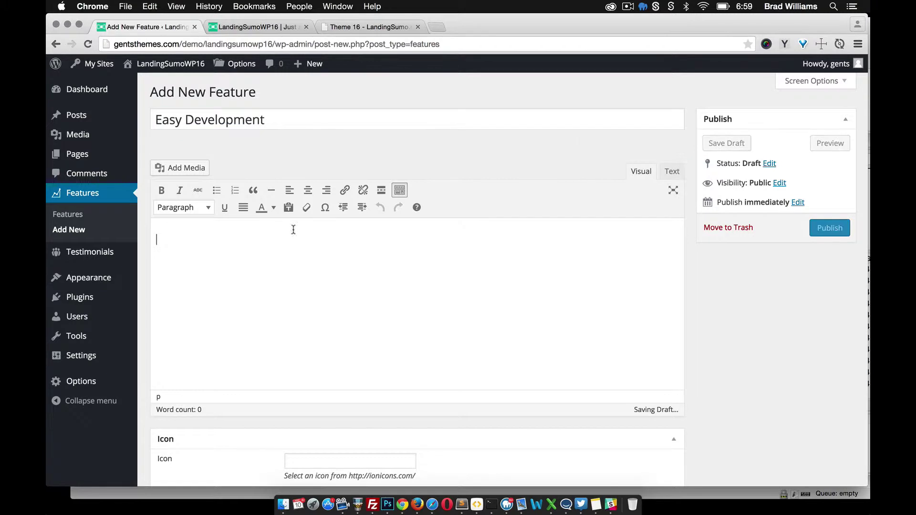
click(783, 44)
click(779, 115)
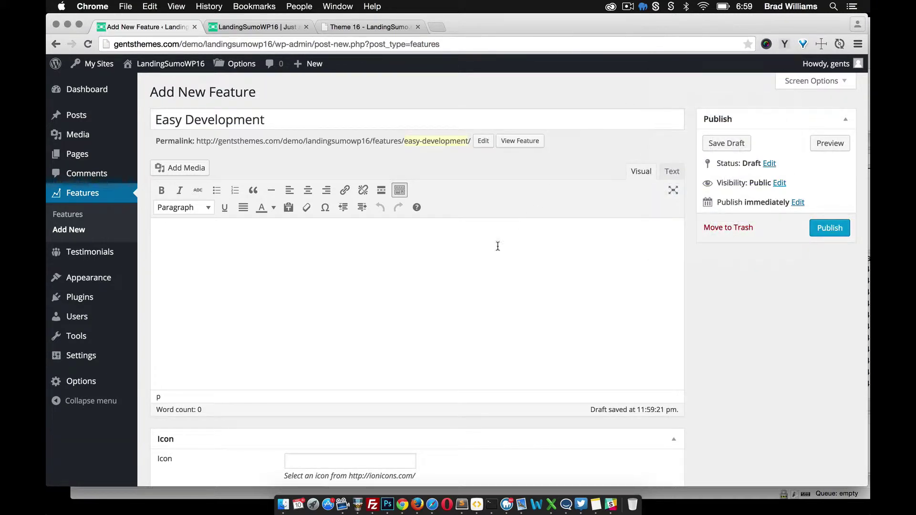
text(Aenean vulputate eleifend tellus. Praesent porttitor, nulla vitae posuere iaculis, arcu nisl dignissim dolor, a pretium mi sem ut ipsum. Sed hendrerit. Proin sapien ipsum, porta a, auctor quis, euismod ut, mi. Pellentesque libero tortor, tincidunt et, tincidunt eget, semper nec, quam. Quisque ut nisi. Sed a libero. Phasellus viverra nulla ut metus varius laoreet. Phasellus ullamcorper ipsum rutrum nunc. Aenean massa.)
Open ionicons.com, the site named under the Icon field, and copy the hammer icon's name, ion-hammer.
scroll(453, 277, down, 3)
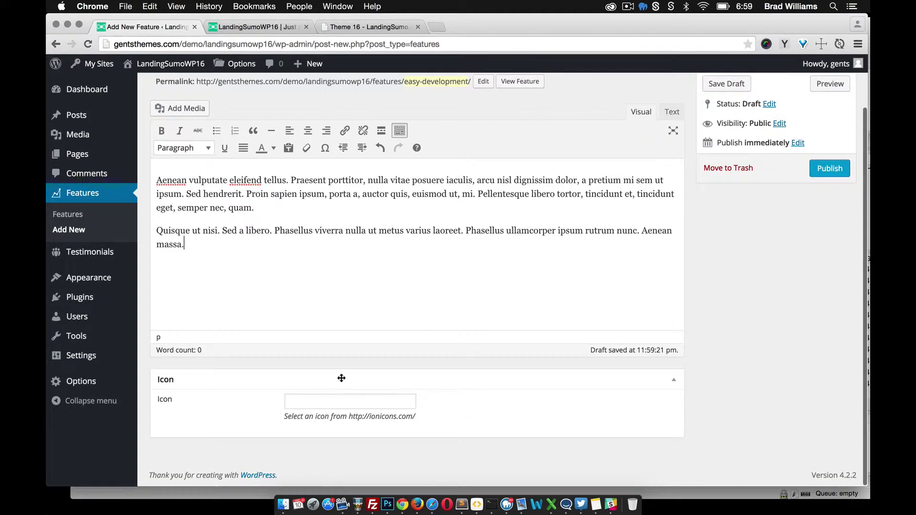
drag(415, 417, 356, 418)
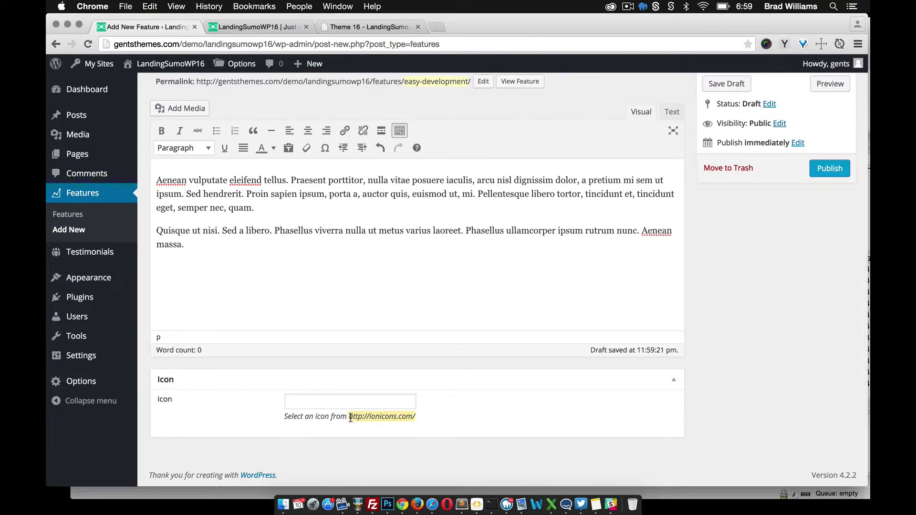
drag(435, 62, 436, 24)
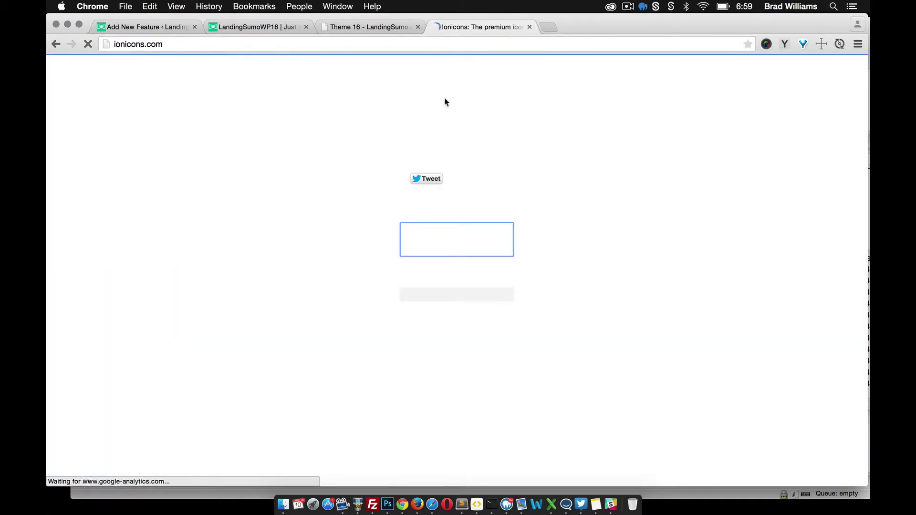
scroll(482, 263, down, 10)
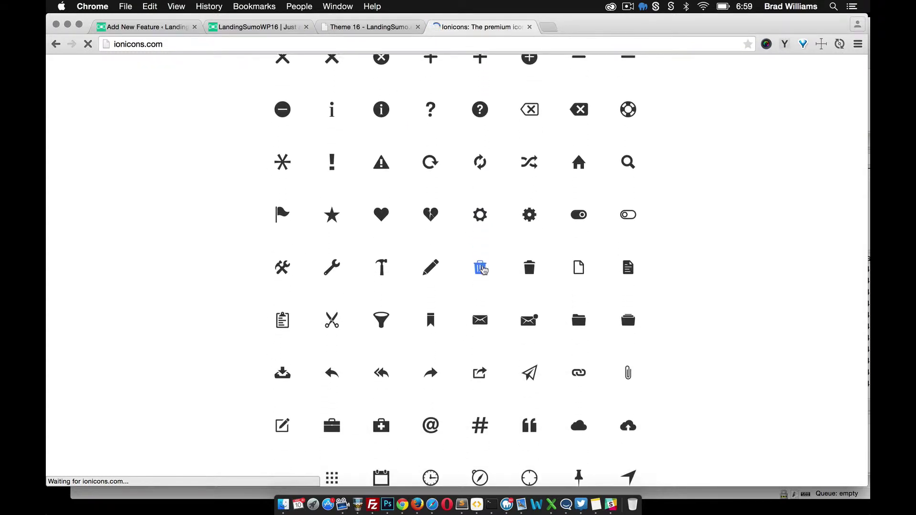
scroll(445, 272, down, 2)
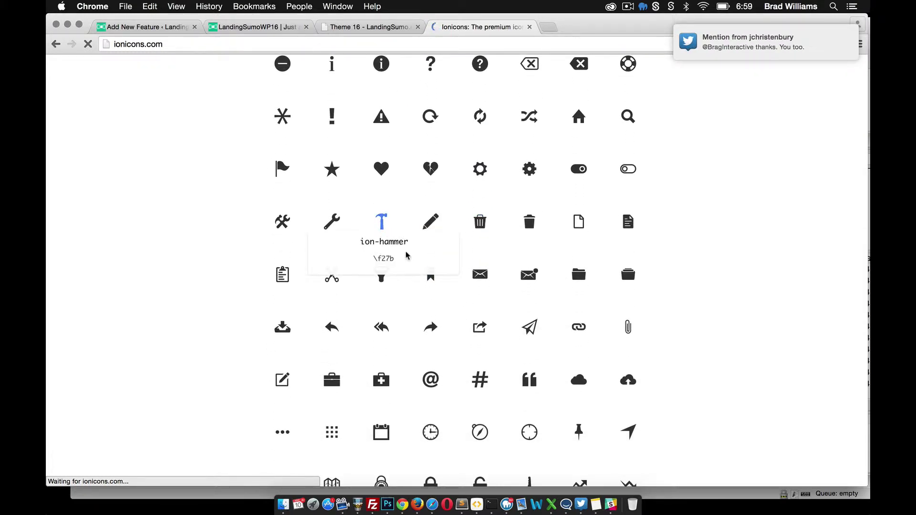
drag(409, 242, 357, 241)
key(super+c)
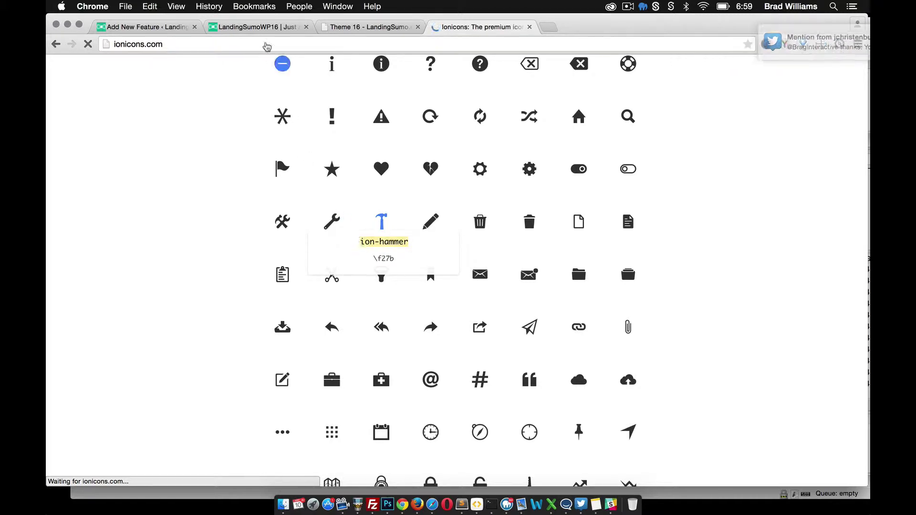
Set the Easy Development feature's icon to ion-hammer and publish the feature.
click(167, 27)
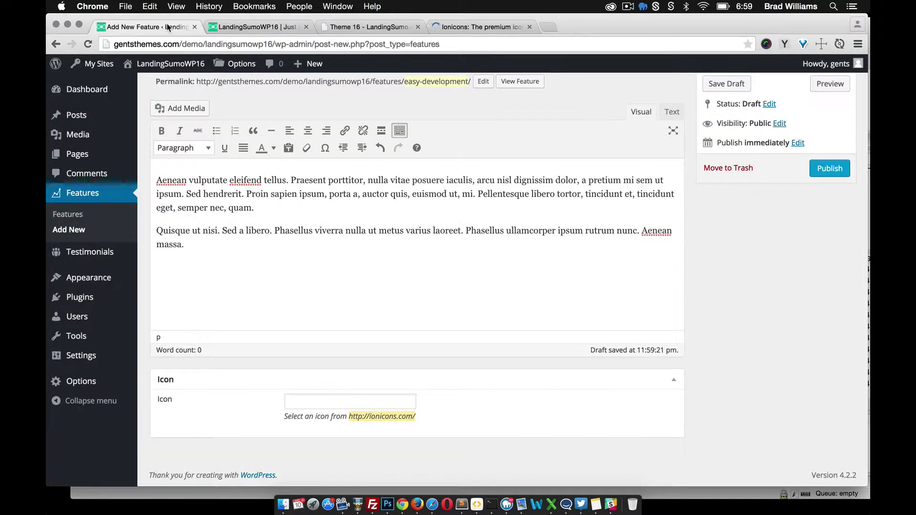
click(339, 401)
key(super+v)
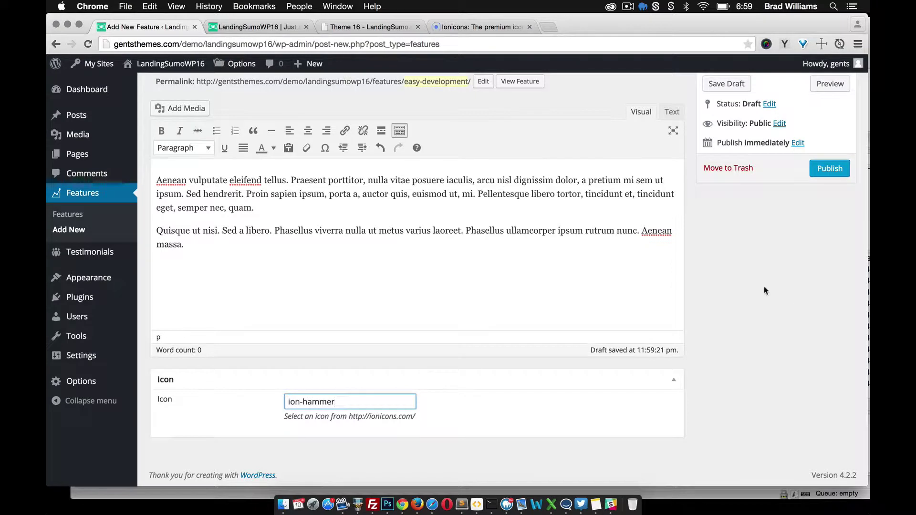
scroll(757, 279, up, 2)
click(830, 206)
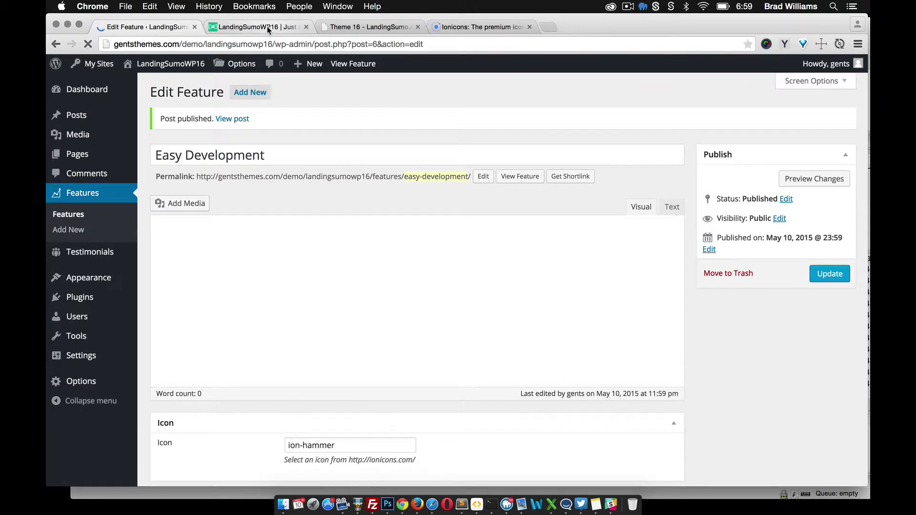
Reload the live landingsumowp16 homepage and examine how its features section displays the new feature.
click(268, 29)
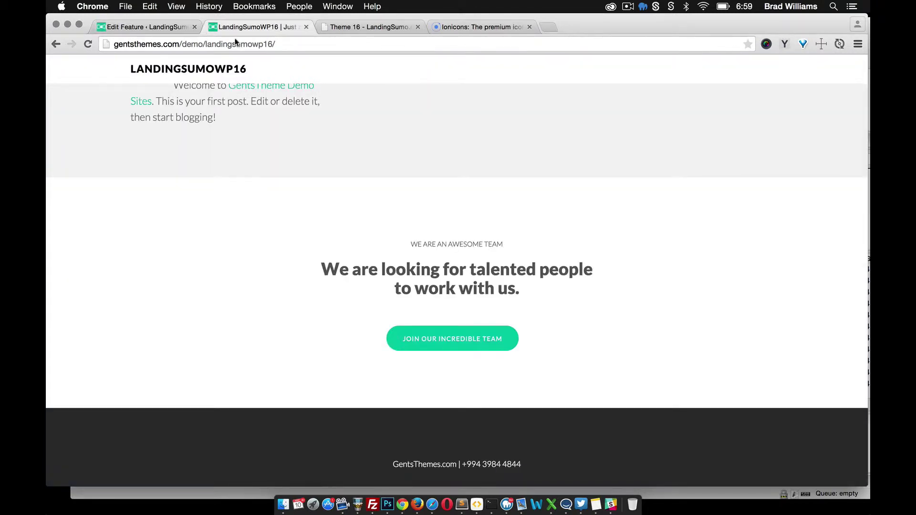
click(88, 44)
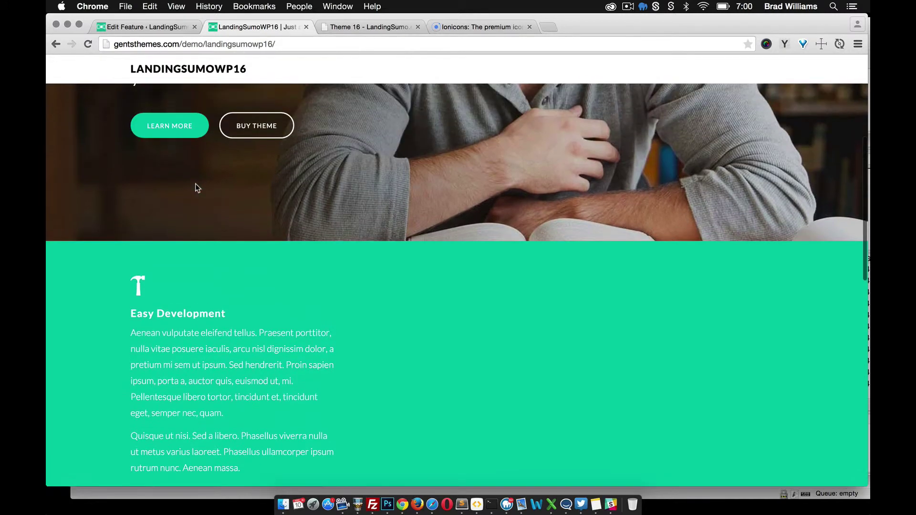
scroll(222, 381, down, 2)
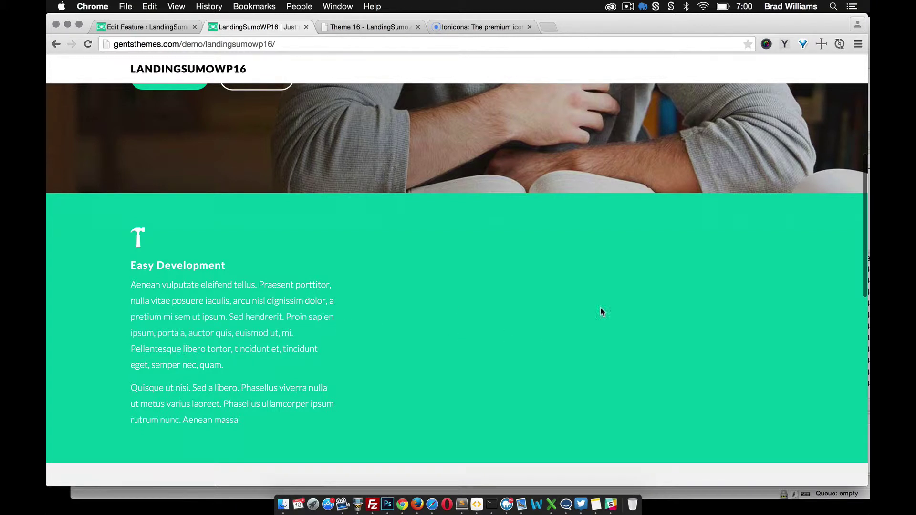
scroll(589, 352, down, 4)
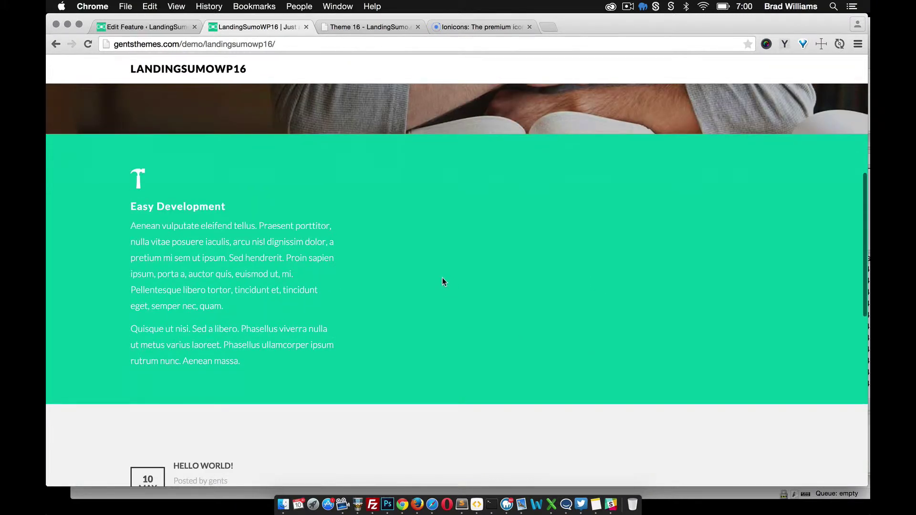
scroll(368, 256, down, 2)
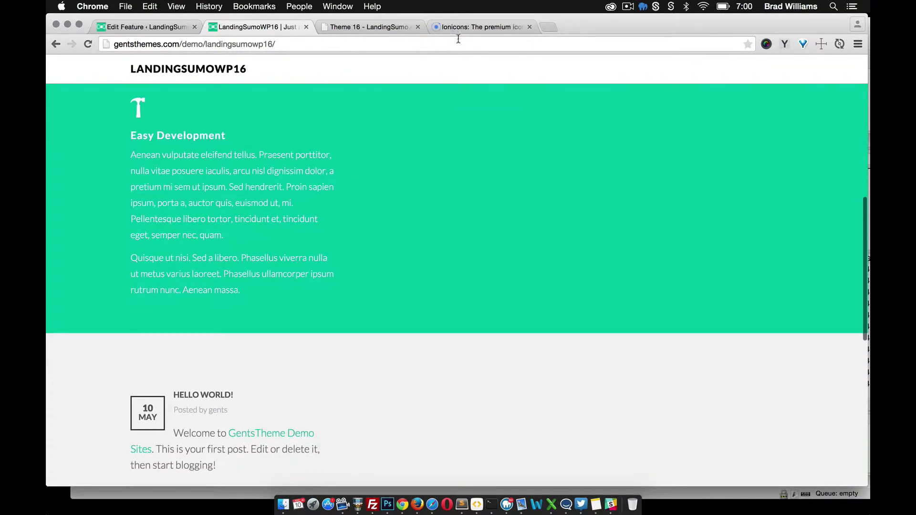
Following the Theme 16 template's section with the image beside the text, add a new page titled "Left Image".
click(379, 27)
scroll(395, 185, down, 5)
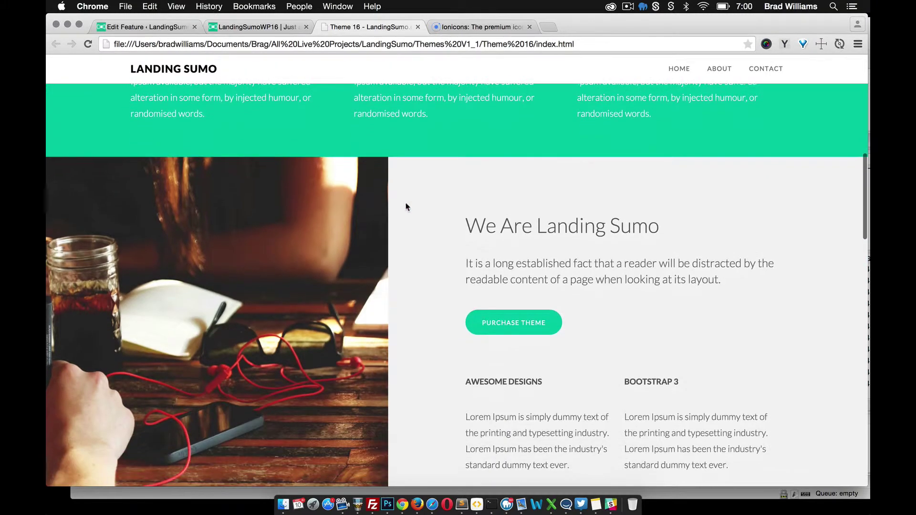
scroll(405, 206, down, 1)
scroll(403, 317, down, 2)
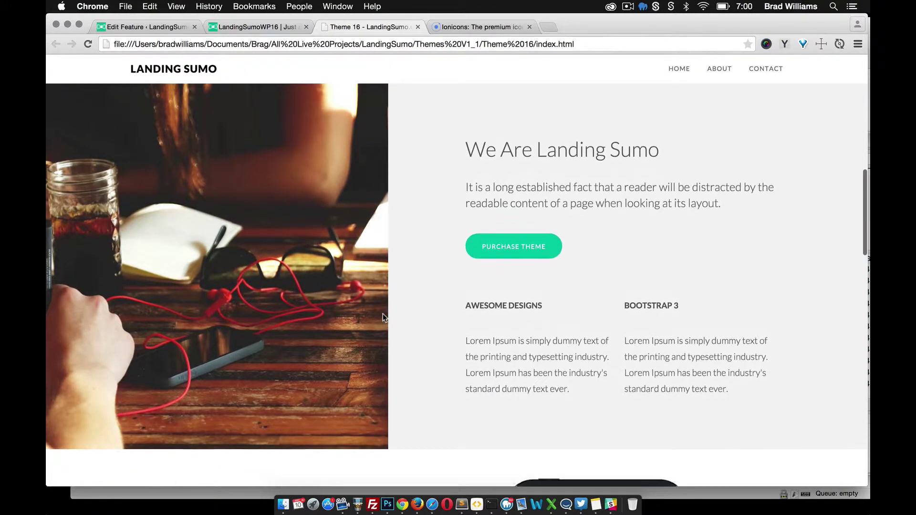
scroll(383, 317, up, 1)
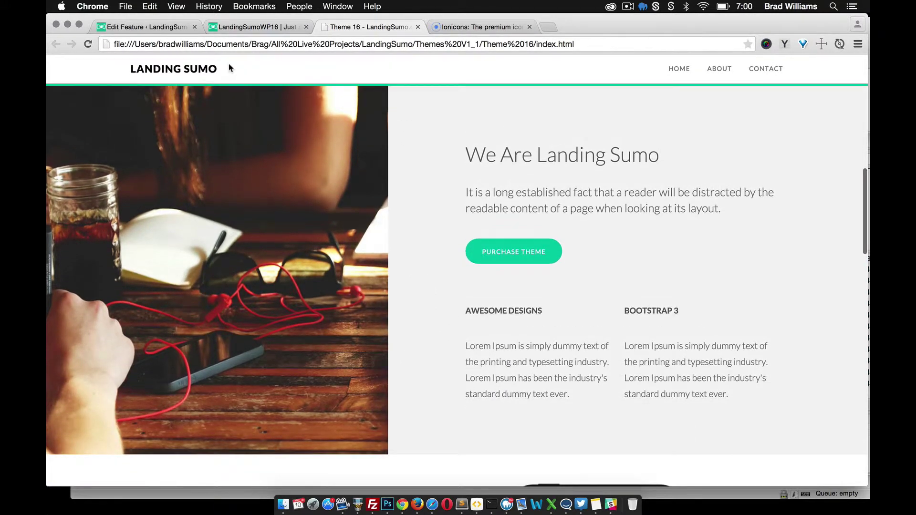
click(152, 26)
mouse_move(115, 162)
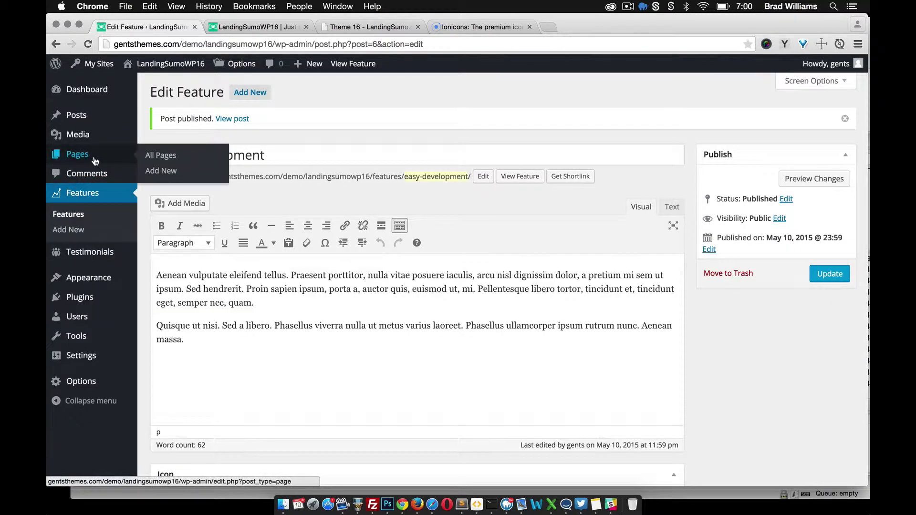
click(156, 171)
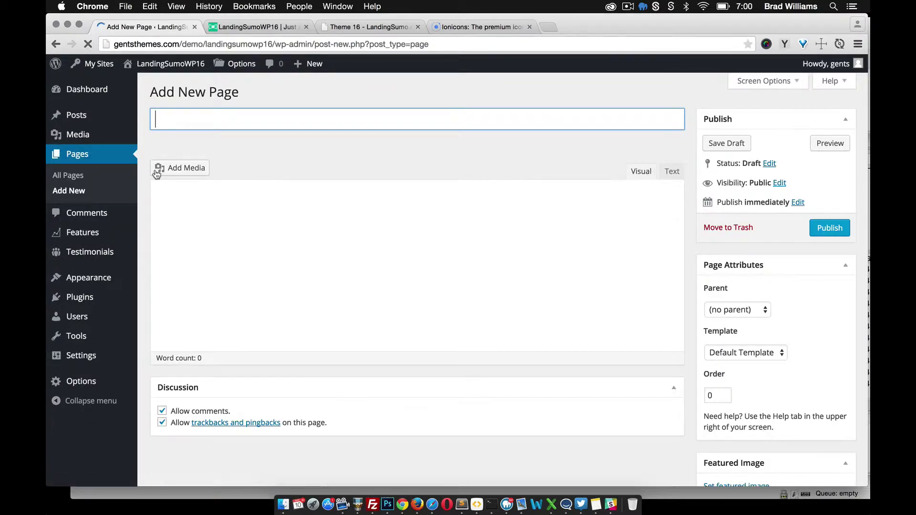
click(195, 125)
text(Left I)
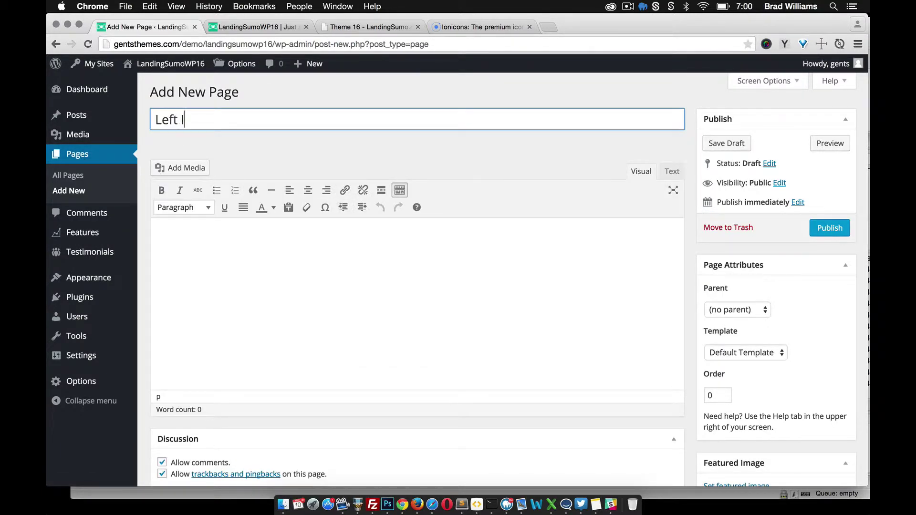
text(mage)
Fill the Left Image page's body with four paragraphs of placeholder text using the dummy-text extension.
click(399, 238)
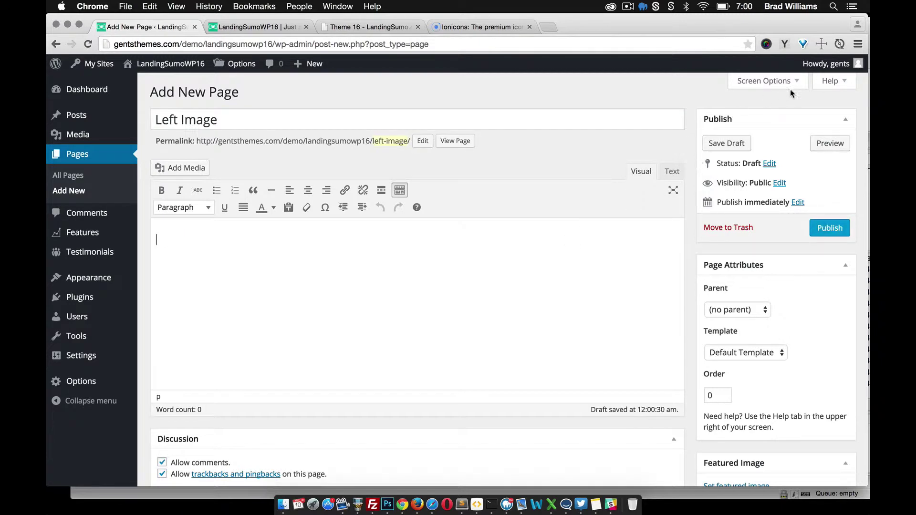
click(784, 44)
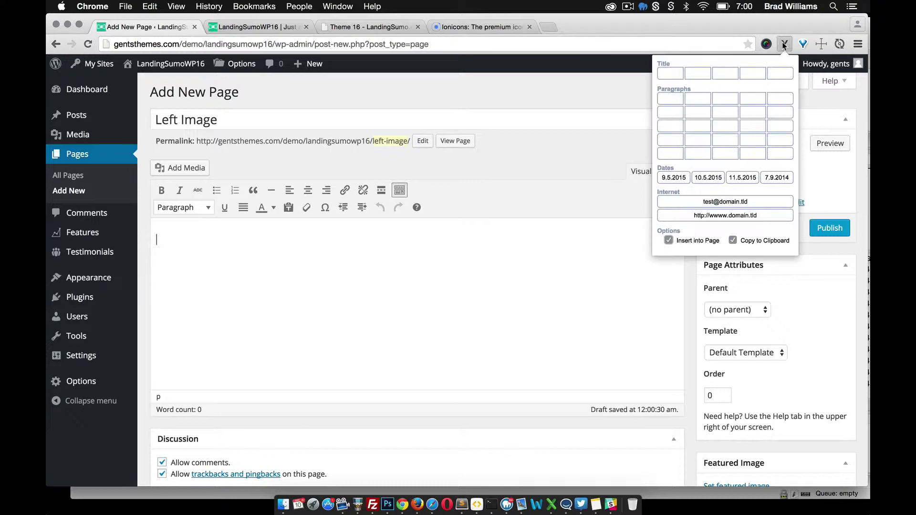
click(775, 148)
text(Pellentesque habitant morbi tristique senectus et netus et malesuada fames ac turpis egestas. Sed cursus turpis vitae tortor. Phasellus tempus. Quisque id mi. Suspendisse eu ligula.  Aenean posuere, tortor sed cursus feugiat, nunc augue blandit nunc, eu sollicitudin urna dolor sagittis lacus. Sed fringilla mauris sit amet nibh. Morbi vestibulum volutpat enim. Vestibulum ante ipsum primis in faucibus orci luctus et ultrices posuere cubilia Curae; Fusce id purus. Suspendisse enim turpis, dictum sed, iaculis a, condimentum nec, nisi.  Fusce vulputate eleifend sapien. Phasellus viverra nulla ut metus varius laoreet. In hac habitasse platea dictumst. Sed mollis, eros et ultrices tempus, mauris ipsum aliquam libero, non adipiscing dolor urna a orci. Curabitur suscipit suscipit tellus.  Fusce risus nisl, viverra et, tempor et, pretium in, sapien. Ut non enim eleifend felis pretium feugiat. Nullam dictum felis eu pede mollis pretium. Sed in libero ut nibh placerat accumsan. Morbi nec metus.)
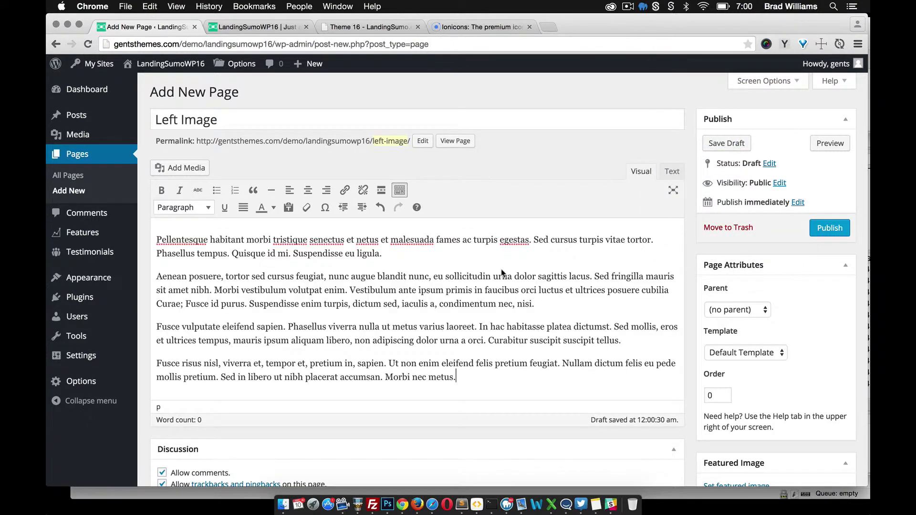
Set side.jpg from the media library as the Left Image page's featured image and publish the page.
scroll(634, 339, down, 2)
click(735, 434)
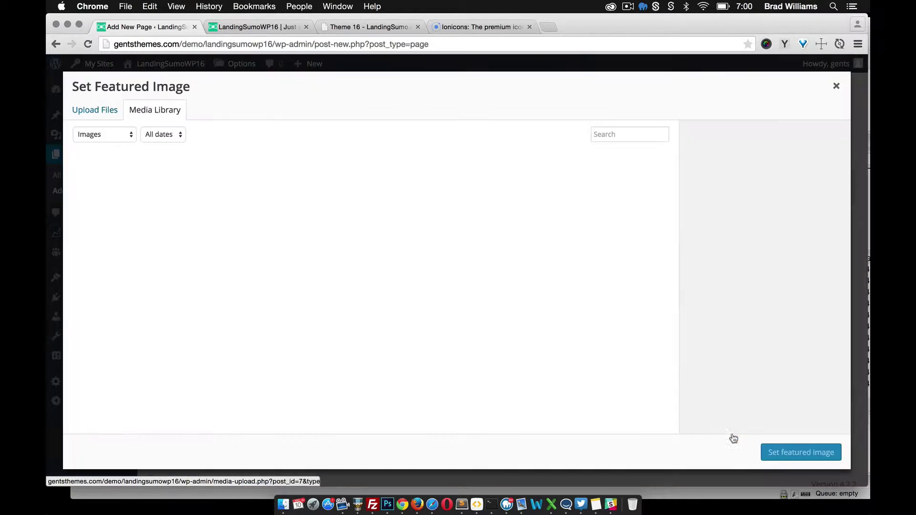
click(79, 114)
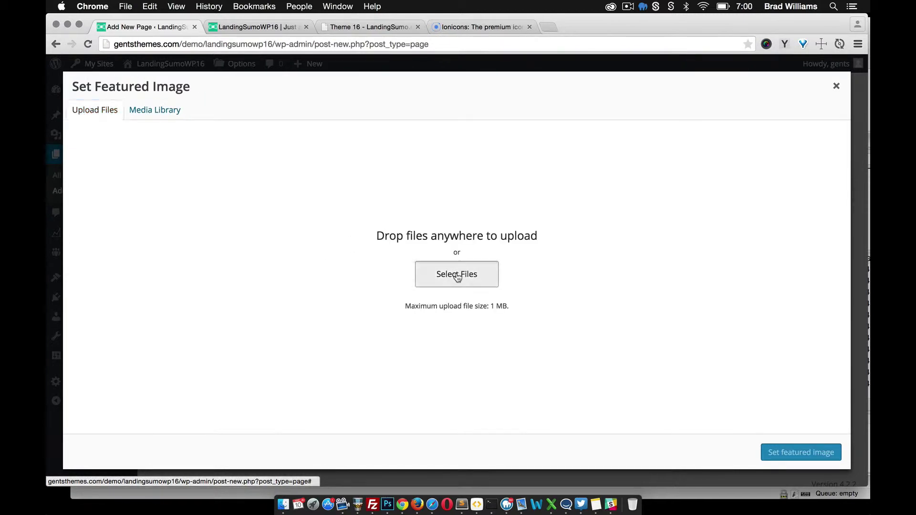
click(154, 110)
click(139, 215)
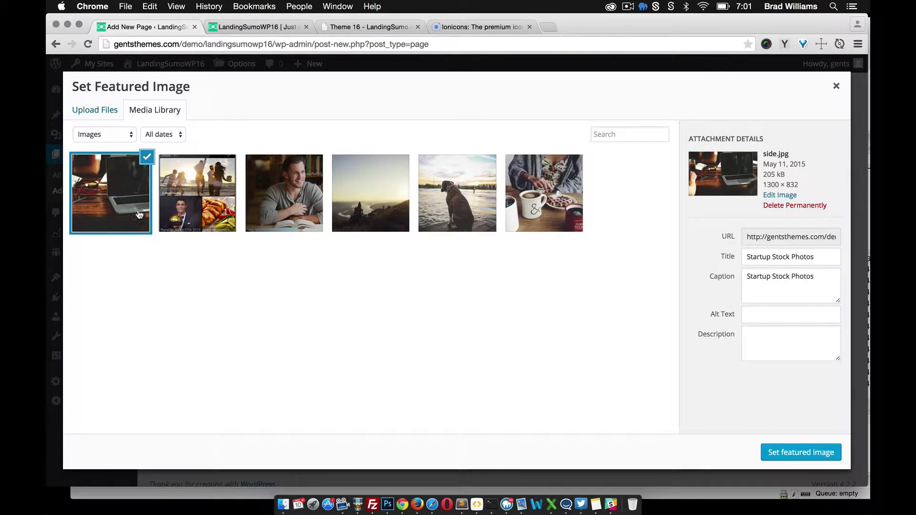
click(785, 453)
scroll(762, 192, up, 3)
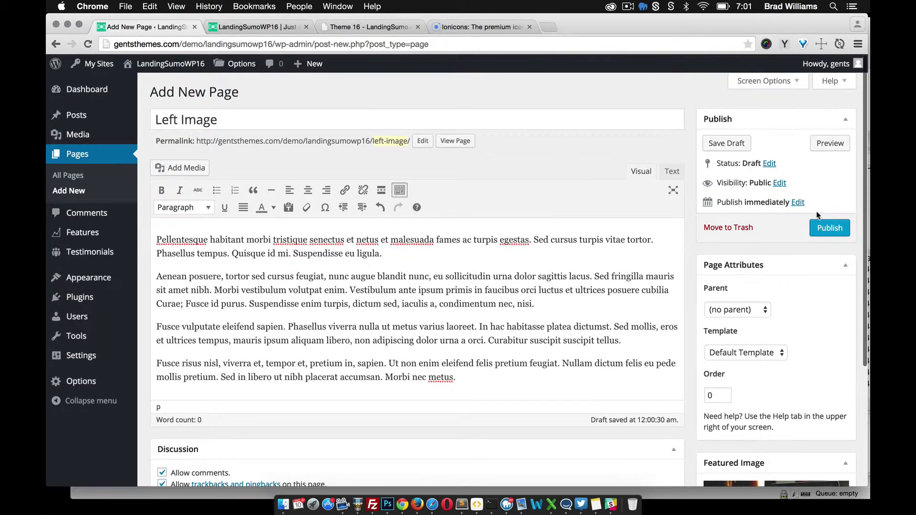
click(829, 228)
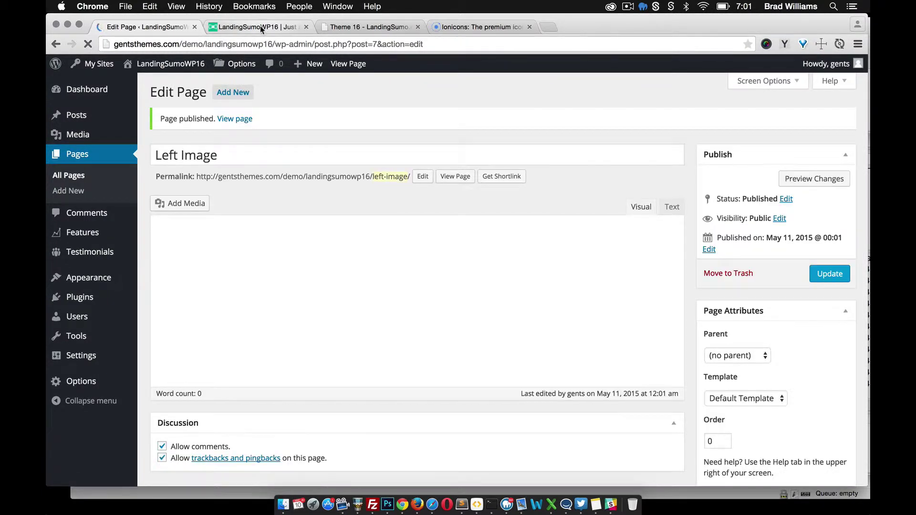
Reload the live landingsumowp16 homepage after publishing the Left Image page, and return to the WordPress admin.
click(260, 27)
click(88, 44)
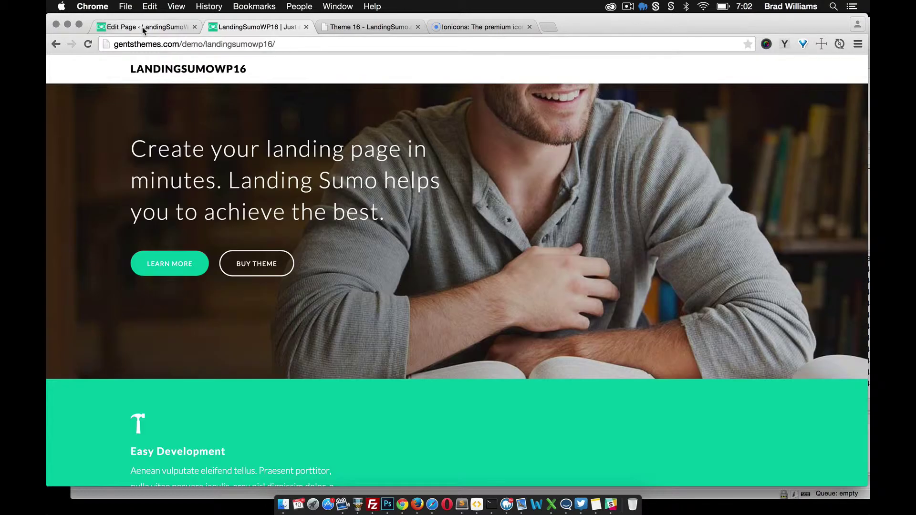
click(142, 26)
In the theme's layout options, assign the Left Image page to the "Left Image" section and save the changes.
click(98, 389)
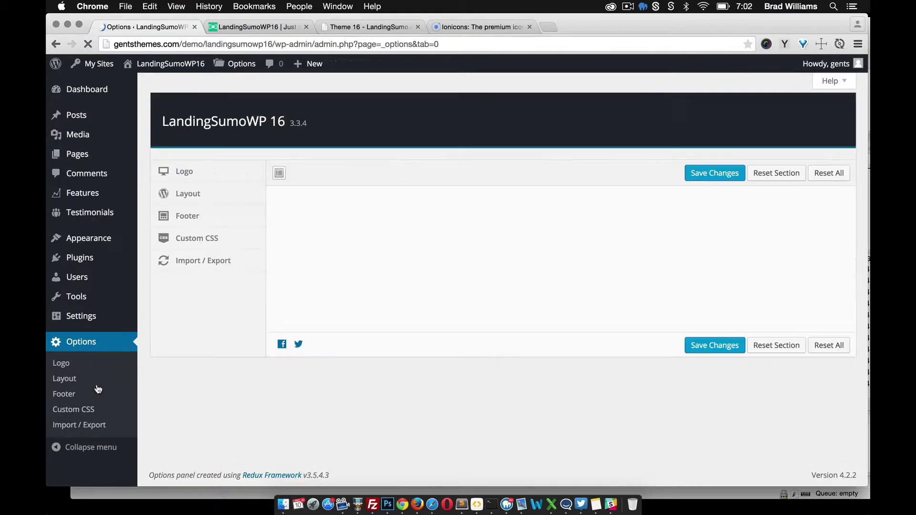
scroll(360, 295, down, 10)
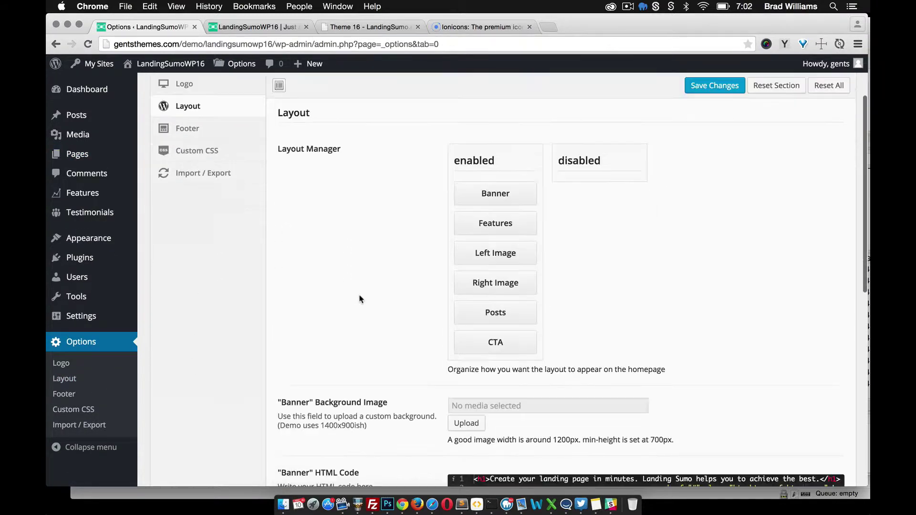
scroll(360, 295, down, 5)
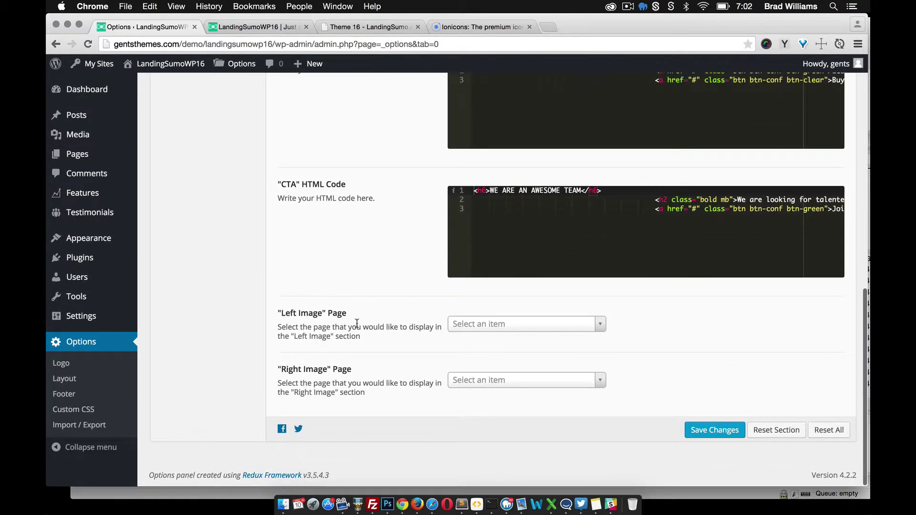
click(492, 324)
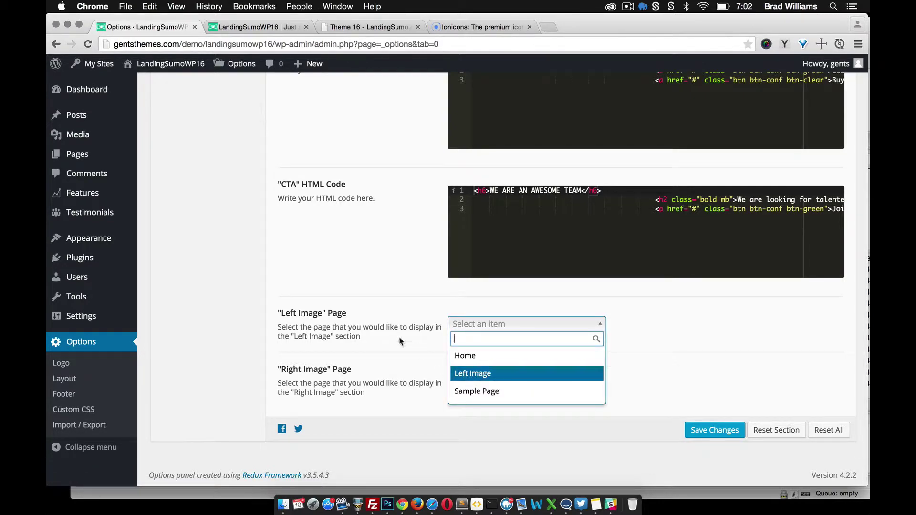
click(483, 375)
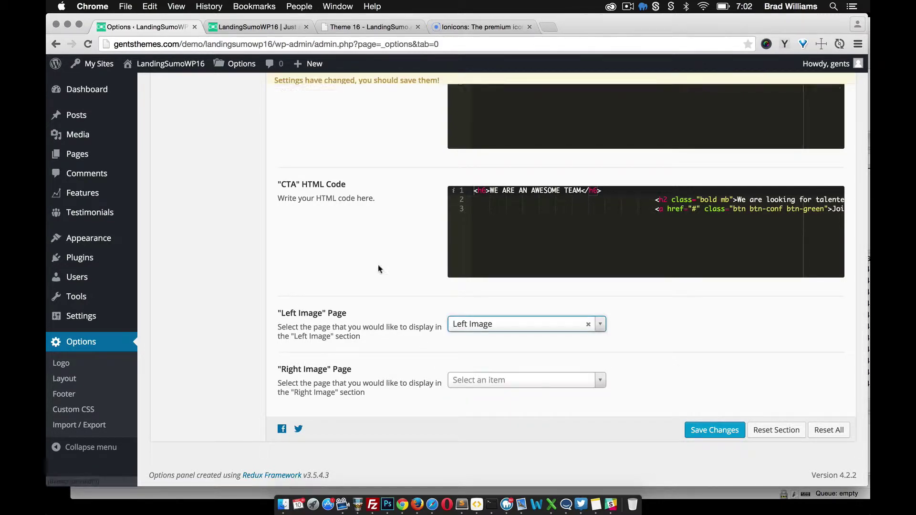
scroll(459, 296, up, 15)
scroll(374, 360, down, 15)
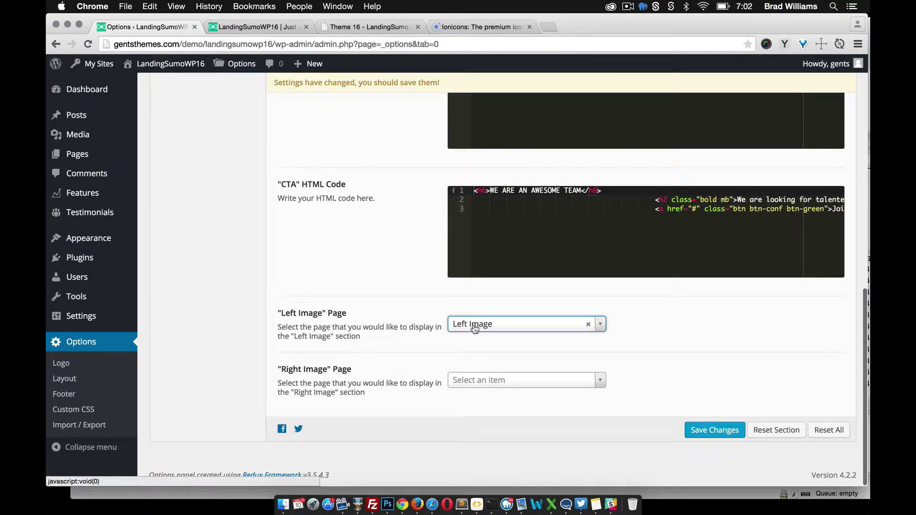
click(712, 431)
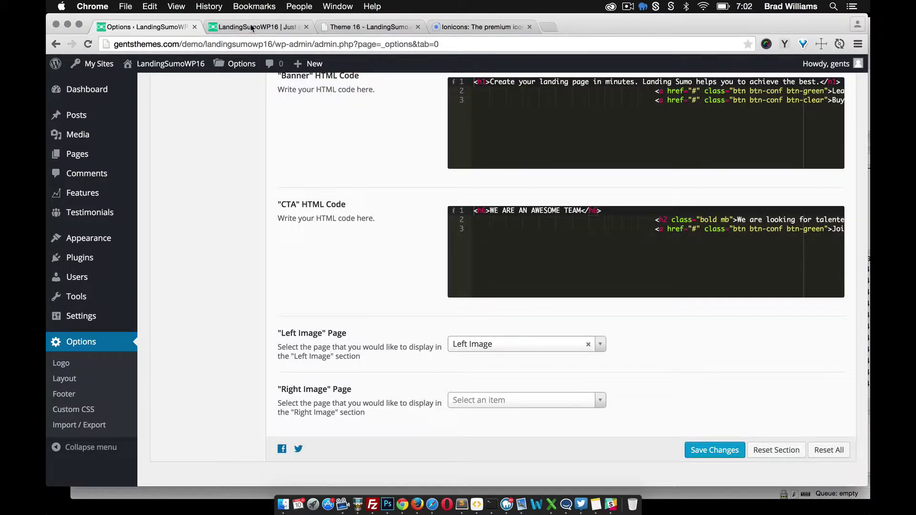
Reload the live homepage and examine how the left image section displays its picture and text.
click(252, 28)
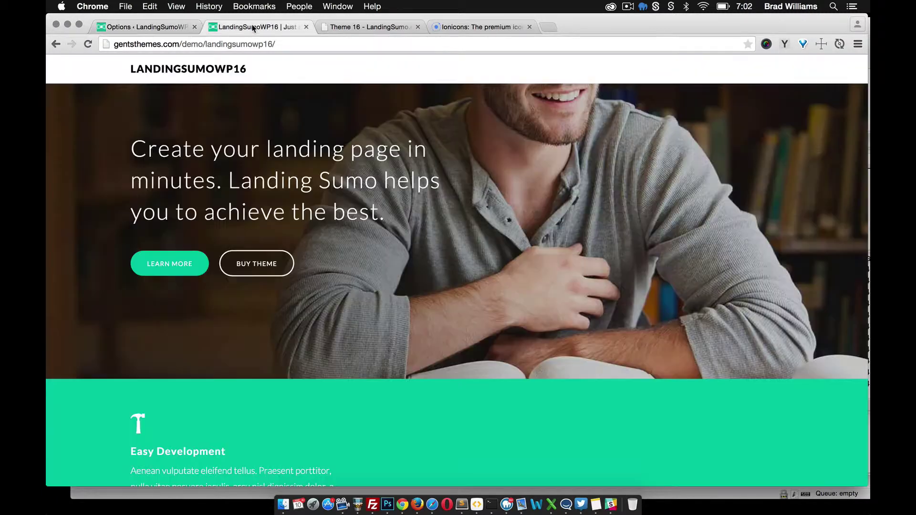
click(87, 44)
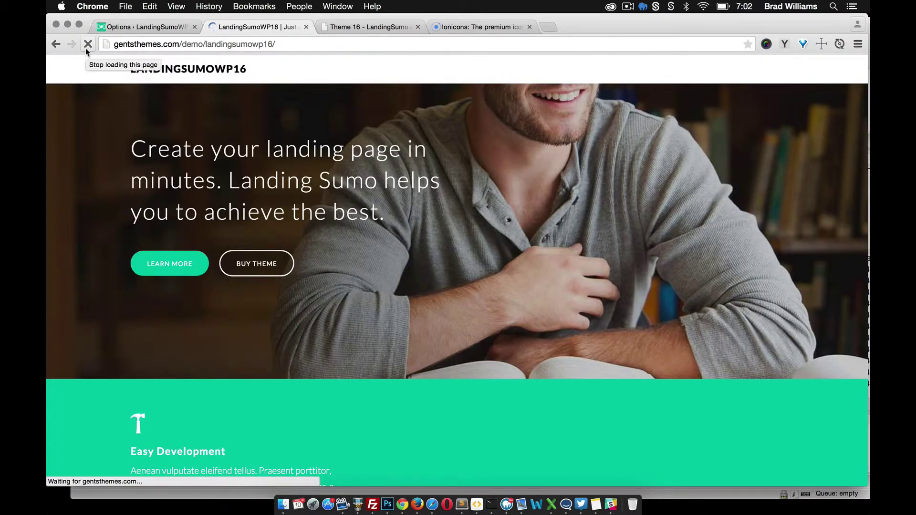
scroll(194, 210, down, 6)
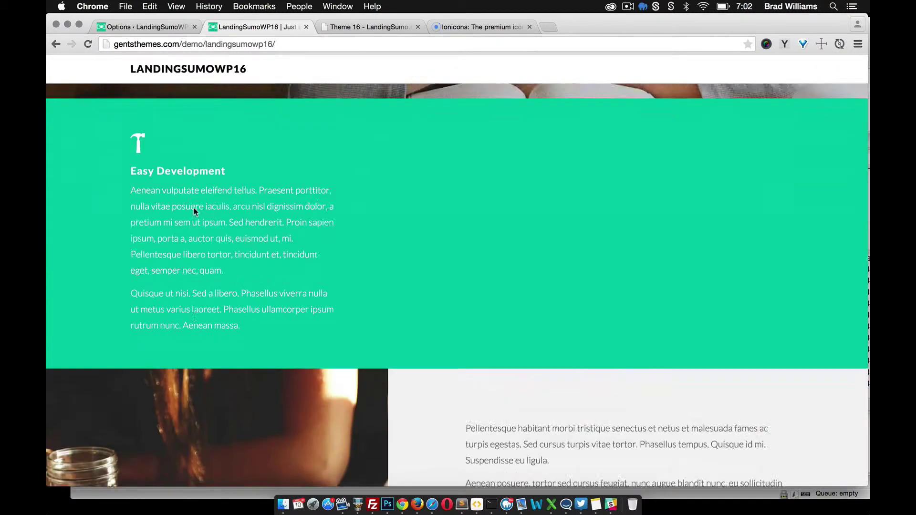
scroll(193, 207, down, 6)
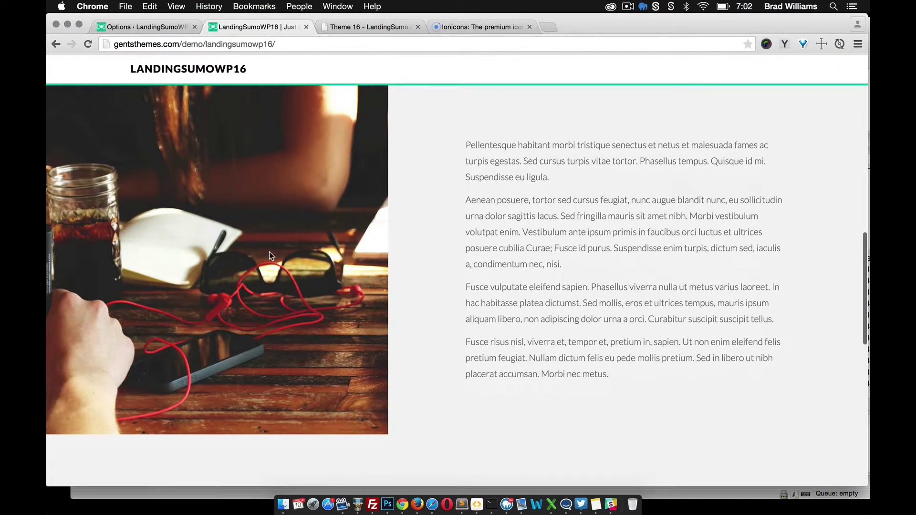
scroll(269, 251, up, 1)
scroll(500, 300, down, 2)
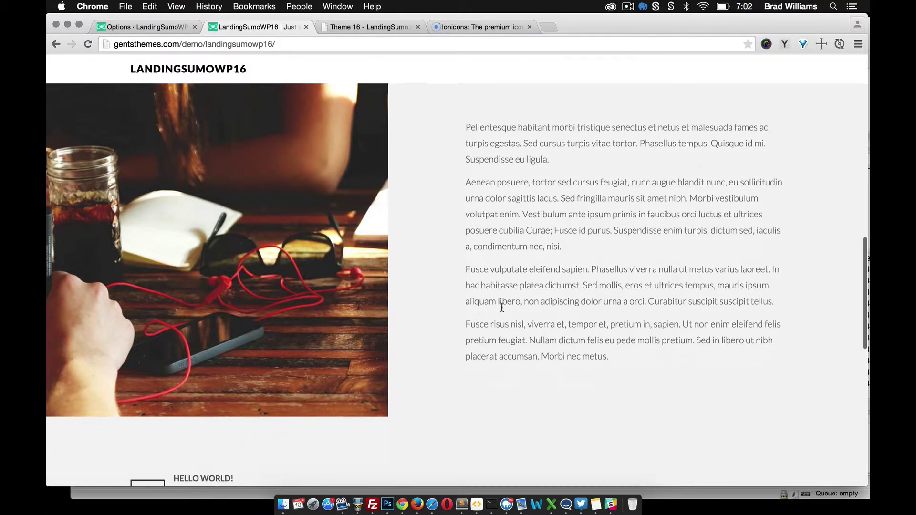
scroll(501, 307, up, 1)
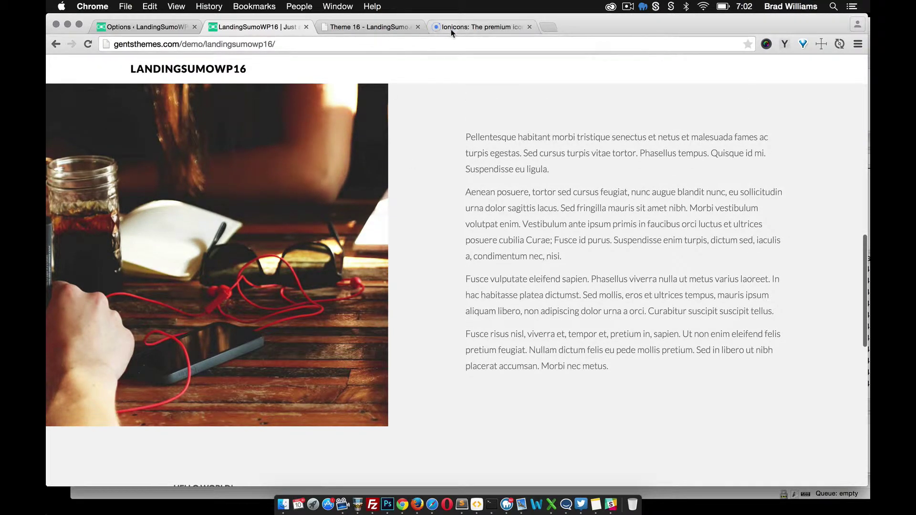
Examine the Theme 16 template's section with text beside the phone image, and review the theme's layout options for the matching section.
click(383, 25)
scroll(426, 214, down, 1)
scroll(426, 213, down, 7)
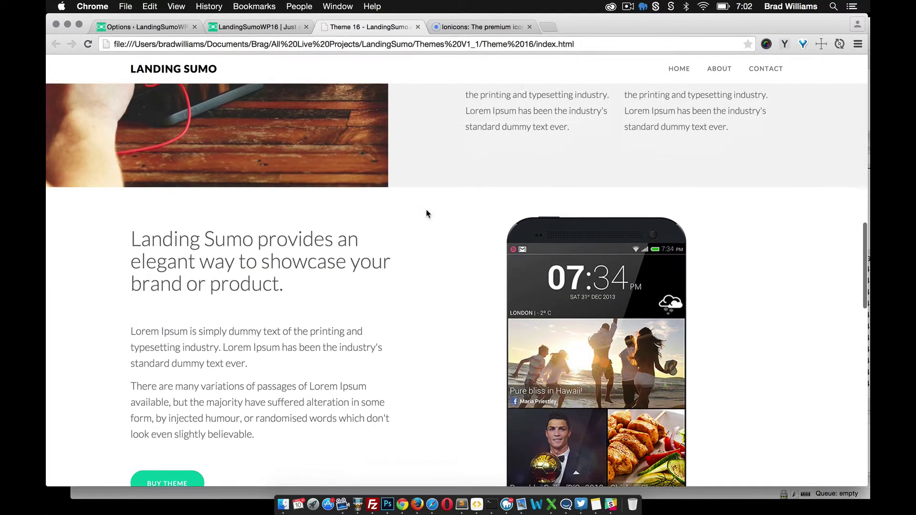
click(244, 27)
click(157, 22)
scroll(390, 158, up, 12)
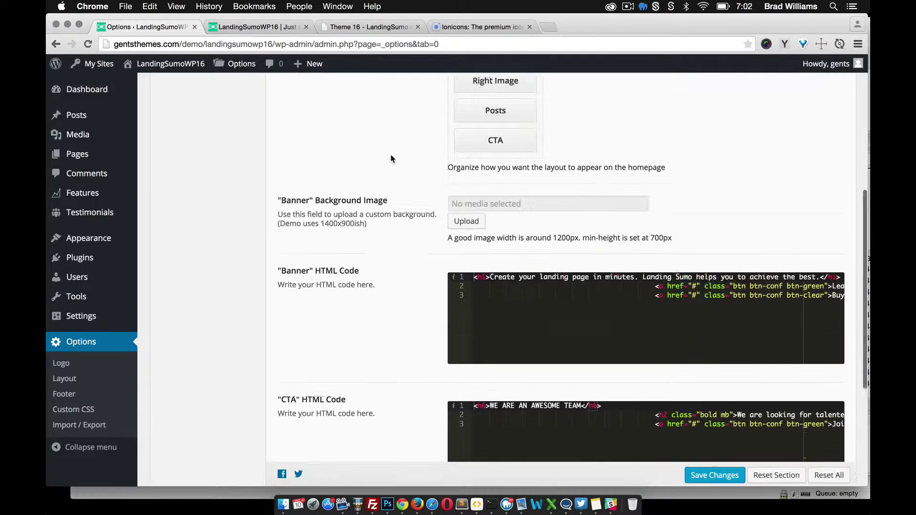
scroll(399, 296, down, 9)
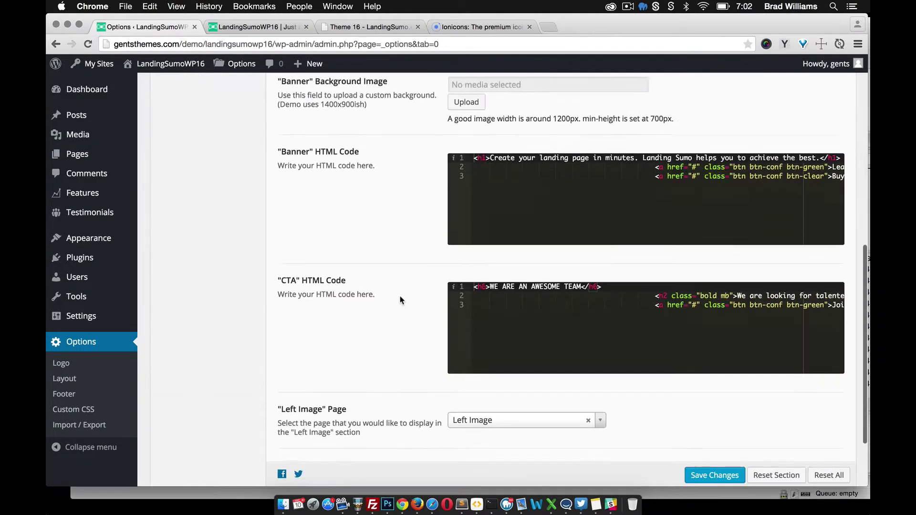
scroll(424, 386, up, 3)
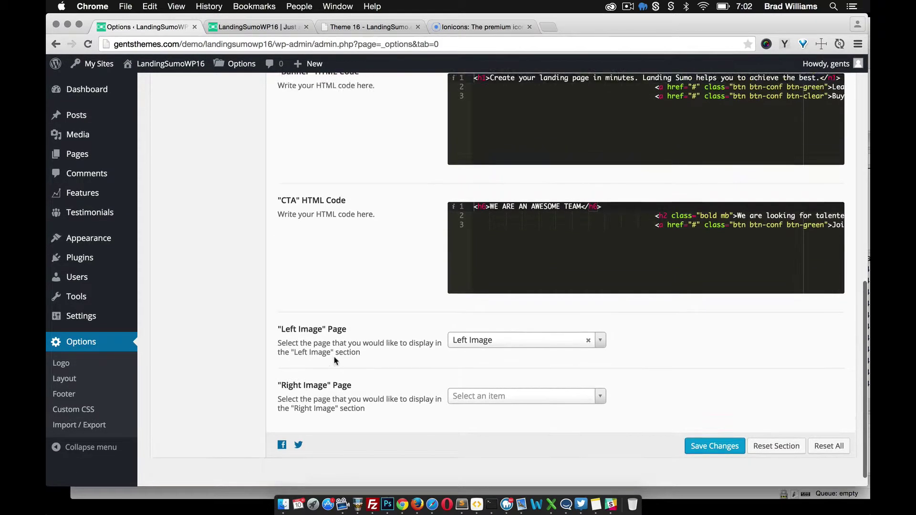
Add a new page titled "Right Left" and fill its body with four paragraphs of placeholder text.
mouse_move(70, 161)
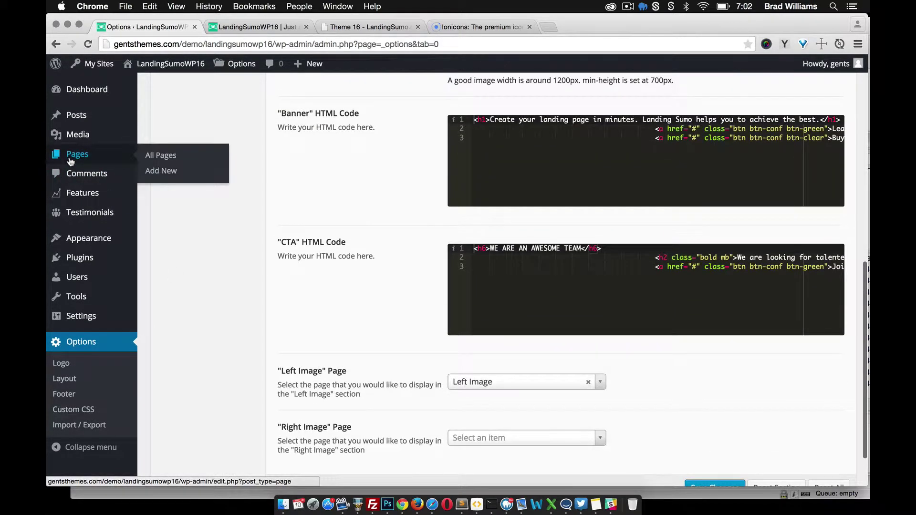
click(157, 171)
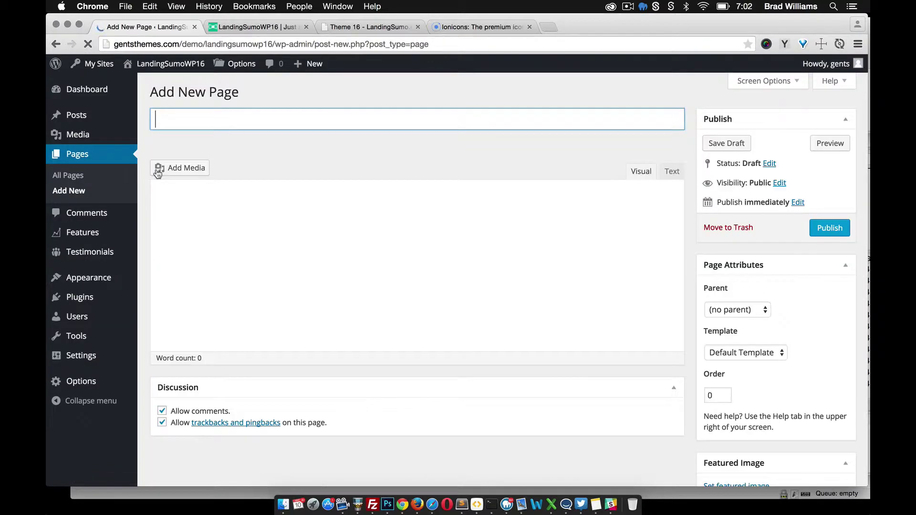
click(240, 120)
text(Ri)
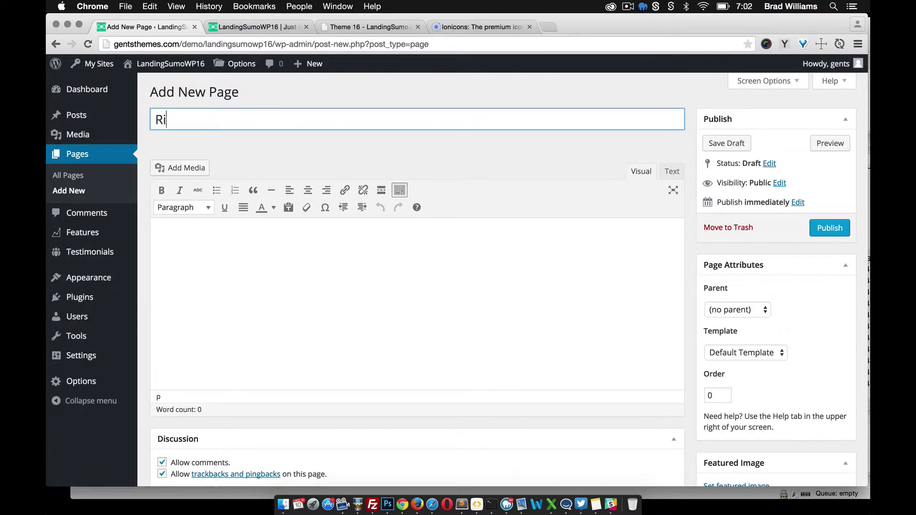
text(ght Left)
click(238, 255)
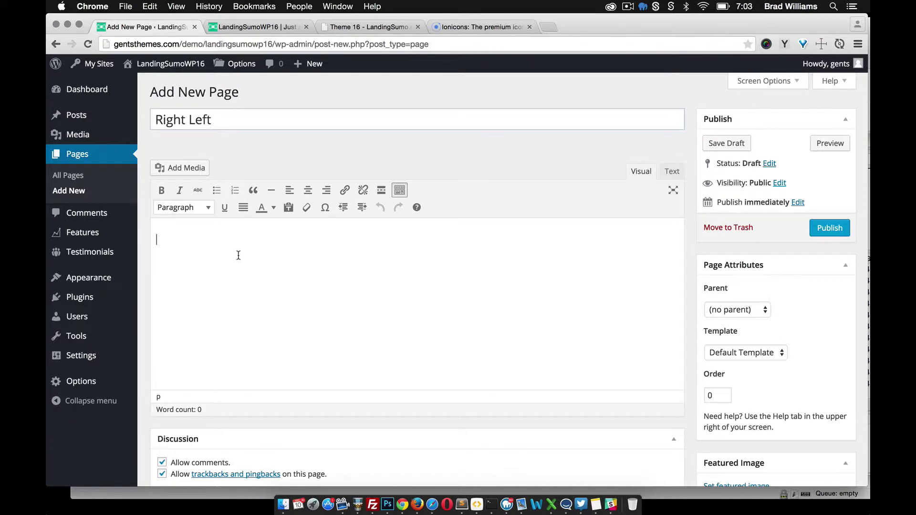
text(Pellentesque habitant morbi tristique senectus et netus et malesuada fames ac turpis egestas. Sed cursus turpis vitae tortor. Phasellus tempus. Quisque id mi. Suspendisse eu ligula. Aenean posuere, tortor sed cursus feugiat, nunc augue blandit nunc, eu sollicitudin urna dolor sagittis lacus. Sed fringilla mauris sit amet nibh. Morbi vestibulum volutpat enim. Vestibulum ante ipsum primis in faucibus orci luctus et ultrices posuere cubilia Curae; Fusce id purus. Suspendisse enim turpis, dictum sed, iaculis a, condimentum nec, nisi. Fusce vulputate eleifend sapien. Phasellus viverra nulla ut metus varius laoreet. In hac habitasse platea dictumst. Sed mollis, eros et ultrices tempus, mauris ipsum aliquam libero, non adipiscing dolor urna a orci. Curabitur suscipit suscipit tellus. Fusce risus nisl, viverra et, tempor et, pretium in, sapien. Ut non enim eleifend felis pretium feugiat. Nullam dictum felis eu pede mollis pretium. Sed in libero ut nibh placerat accumsan. Morbi nec metus.)
Set phone.png from the media library as the Right Left page's featured image and publish the page.
scroll(705, 403, down, 3)
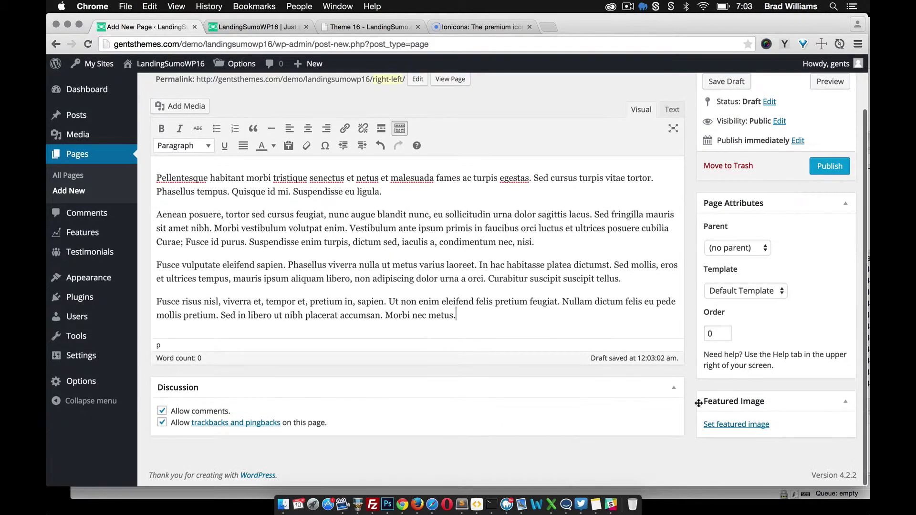
click(719, 423)
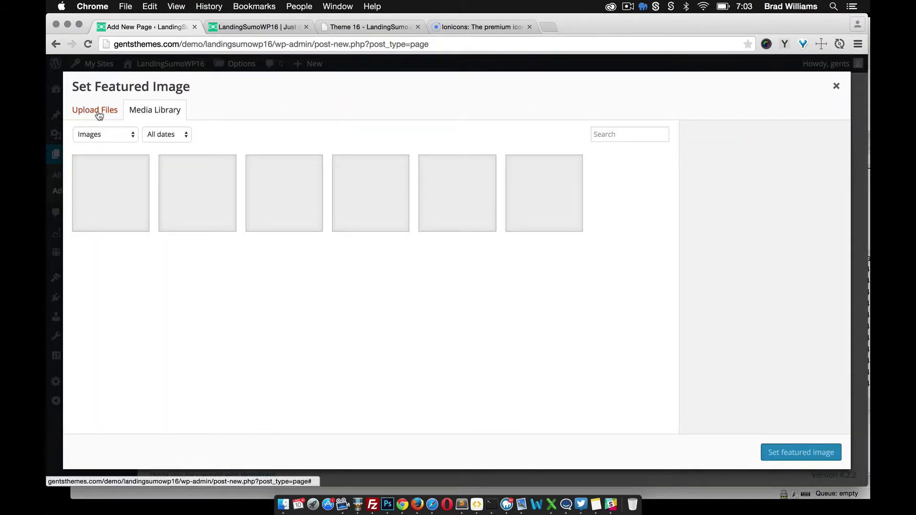
click(208, 196)
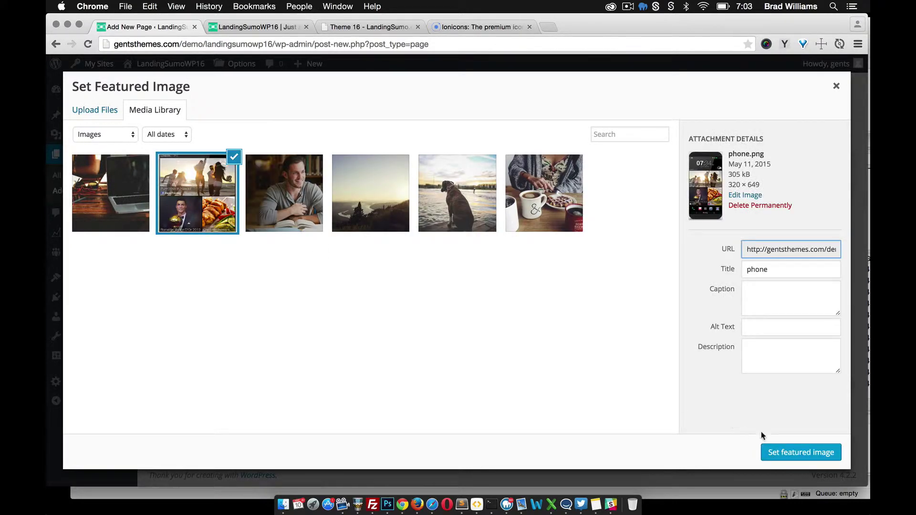
click(793, 452)
scroll(687, 355, up, 2)
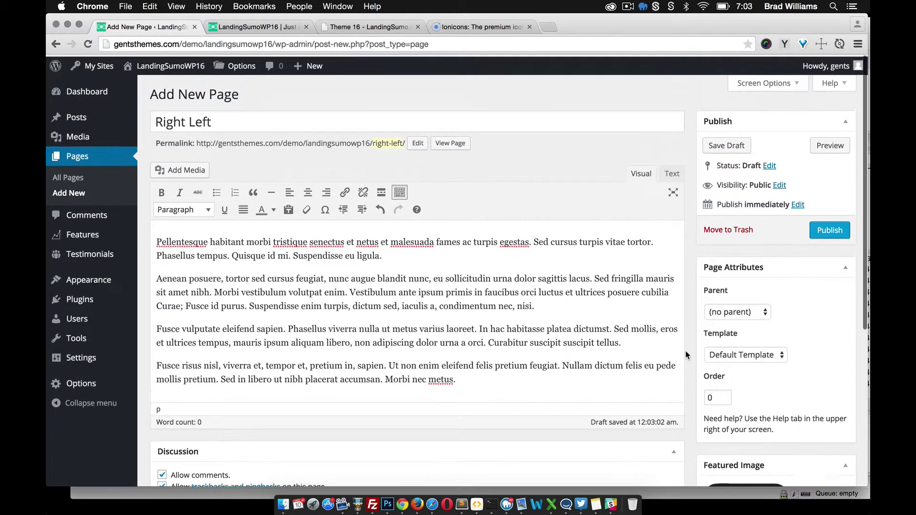
click(824, 232)
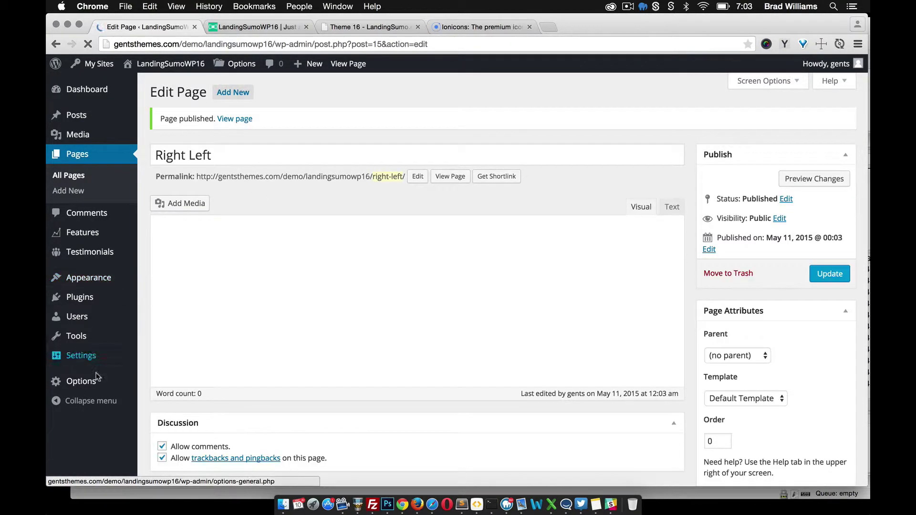
Assign the Right Left page to the theme options' "Right Image" Page setting and save the changes.
click(92, 382)
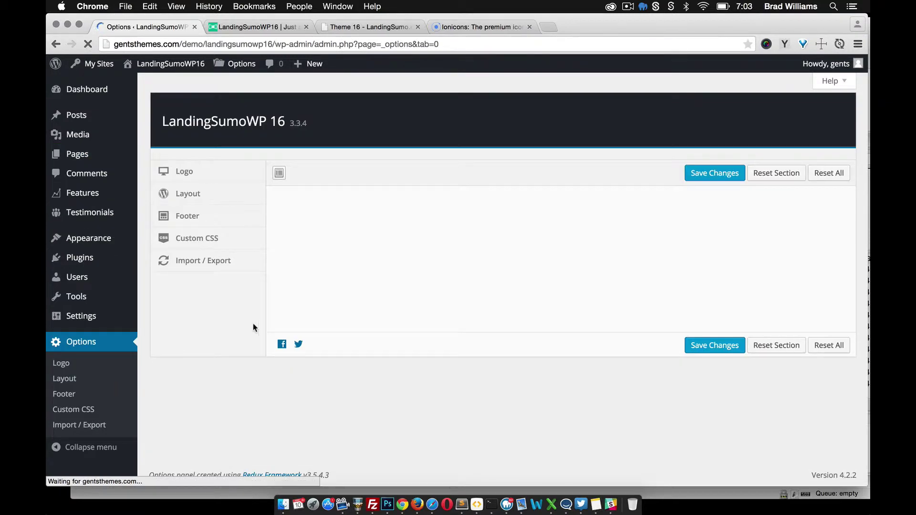
scroll(404, 329, down, 8)
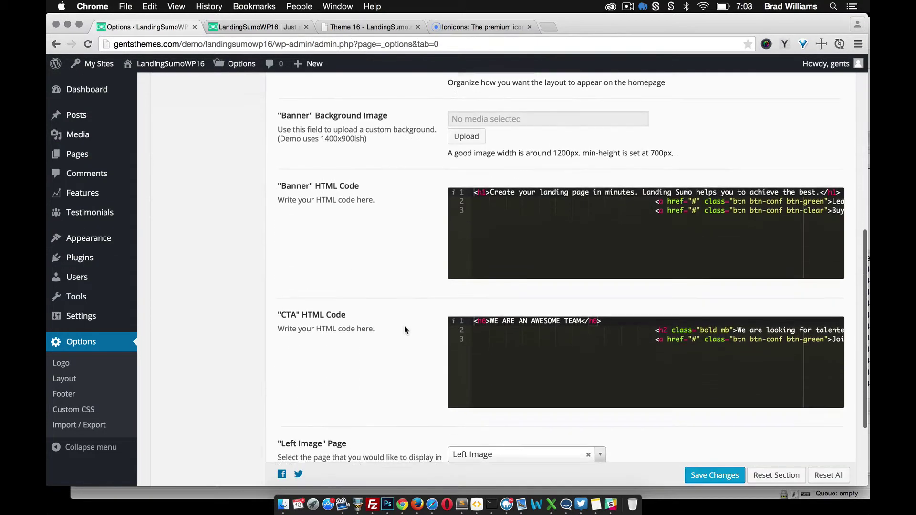
scroll(405, 329, down, 5)
click(499, 380)
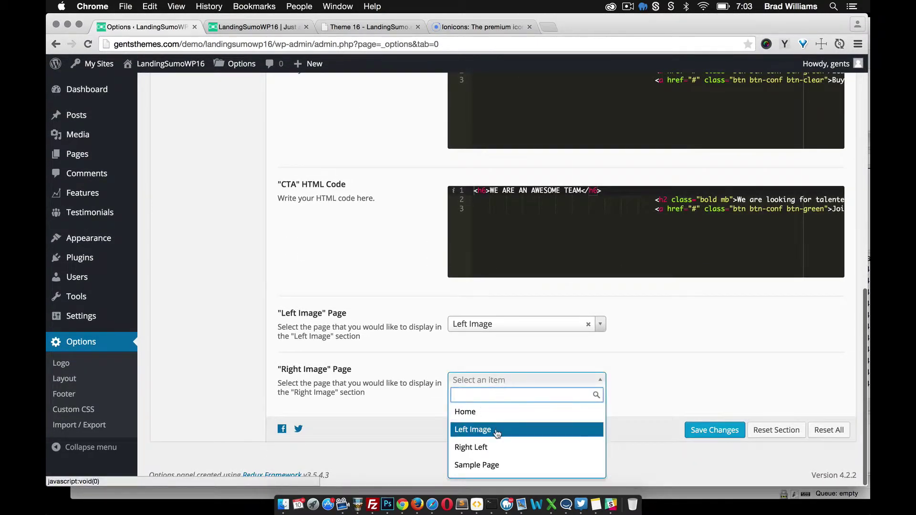
click(491, 447)
click(706, 429)
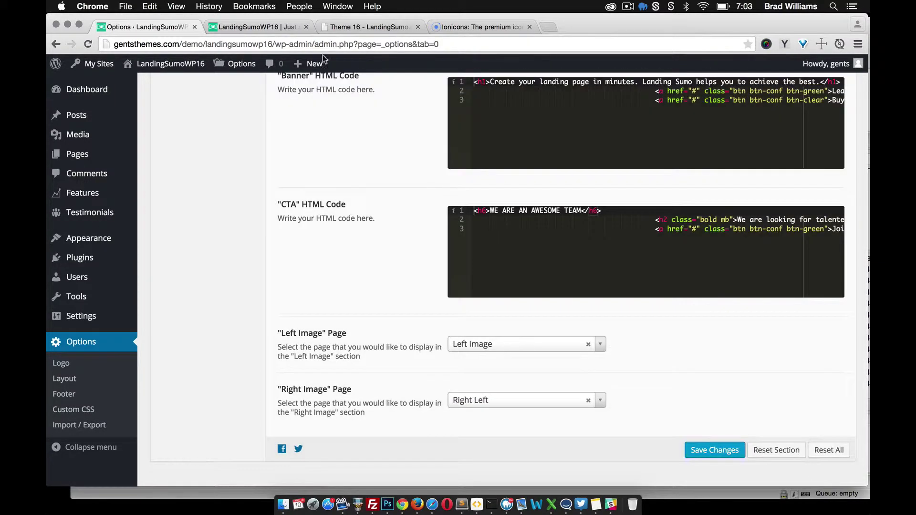
Reload the live homepage and examine how the right image section displays its text and phone picture.
click(261, 28)
click(85, 46)
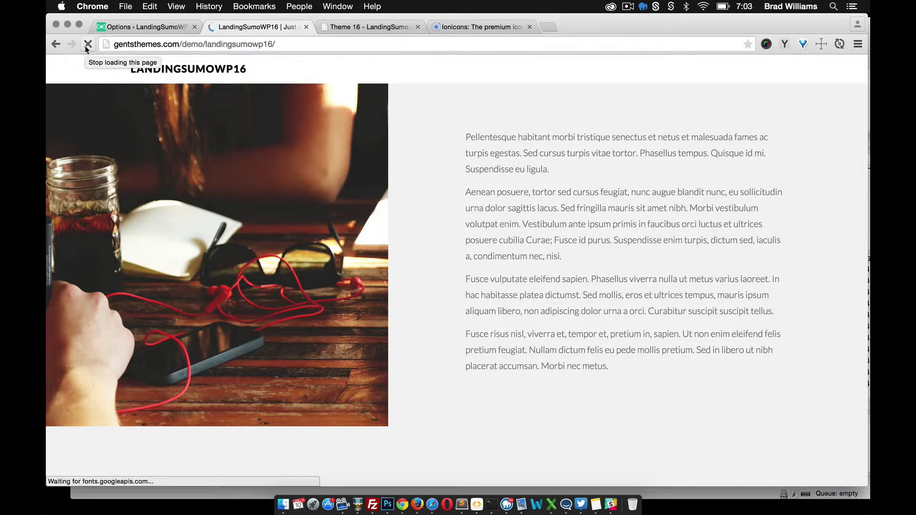
scroll(301, 255, down, 6)
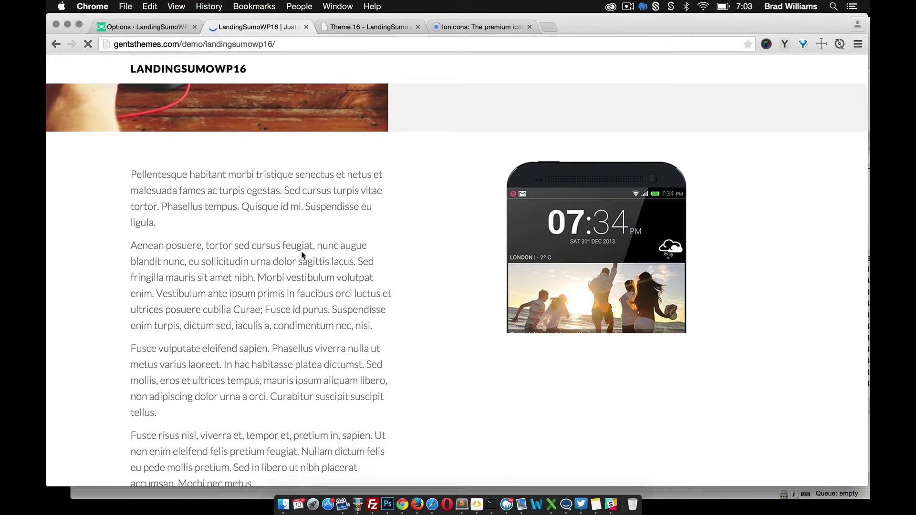
scroll(301, 255, down, 3)
scroll(303, 256, up, 2)
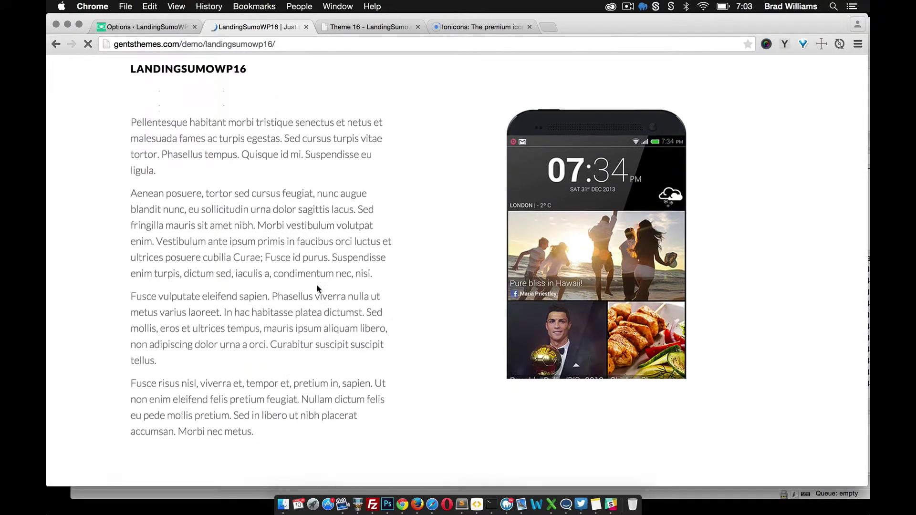
scroll(318, 288, up, 2)
scroll(410, 301, up, 1)
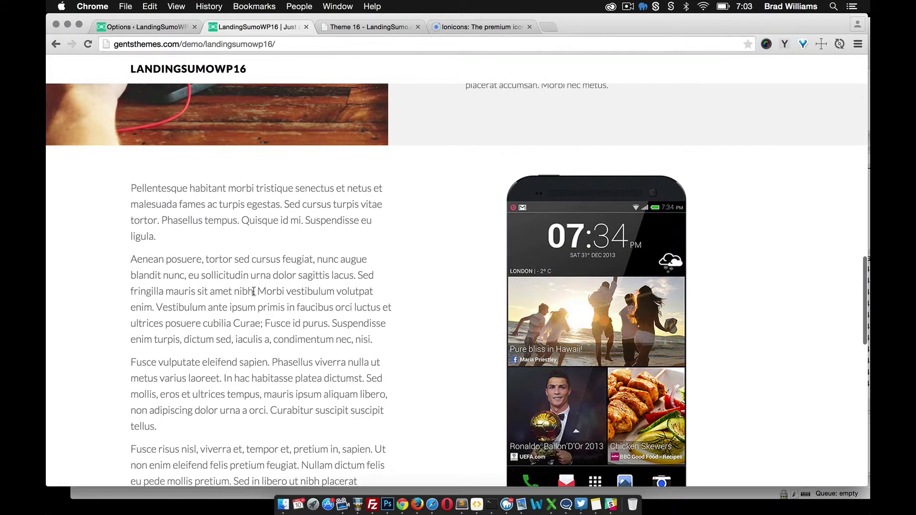
scroll(285, 323, down, 6)
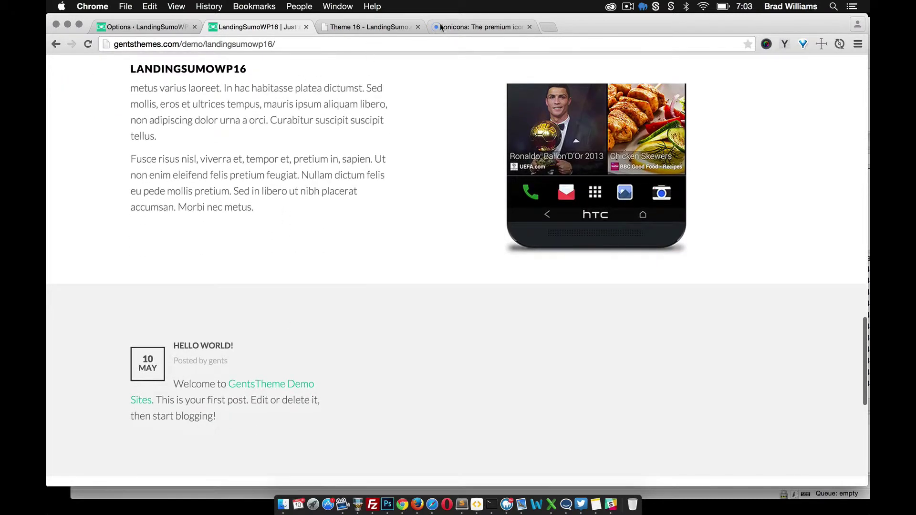
Compare the Theme 16 template's three-column blog section with the blog section on the live homepage.
click(373, 28)
scroll(396, 143, down, 8)
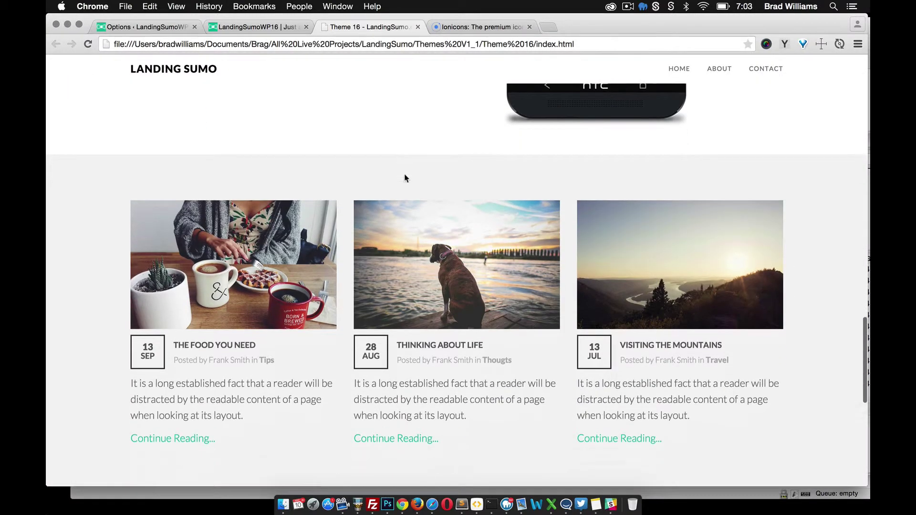
scroll(343, 215, down, 2)
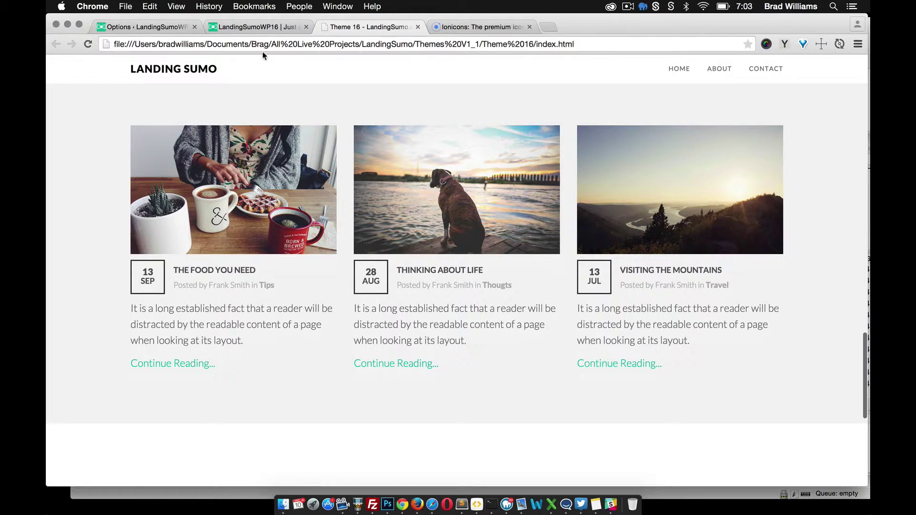
click(245, 28)
scroll(292, 236, down, 2)
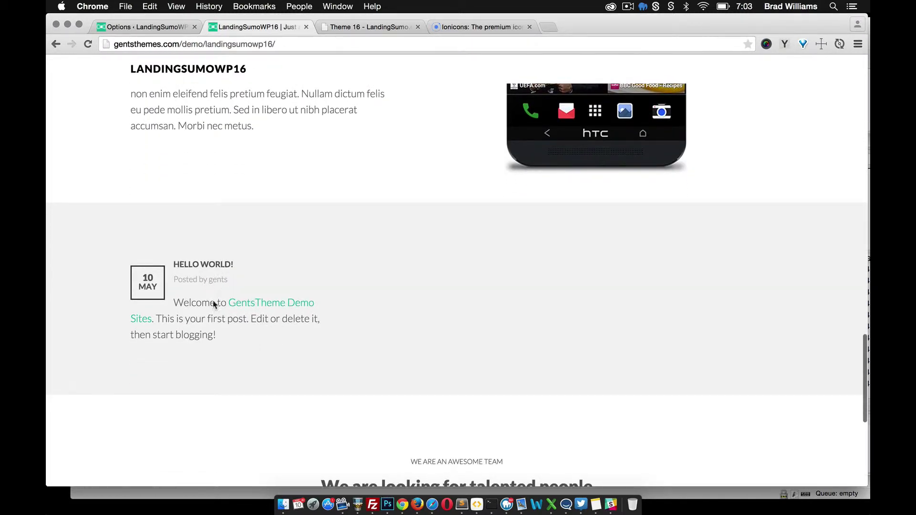
Add a new post titled "Blog Post" and fill its body with four paragraphs of placeholder text.
click(151, 28)
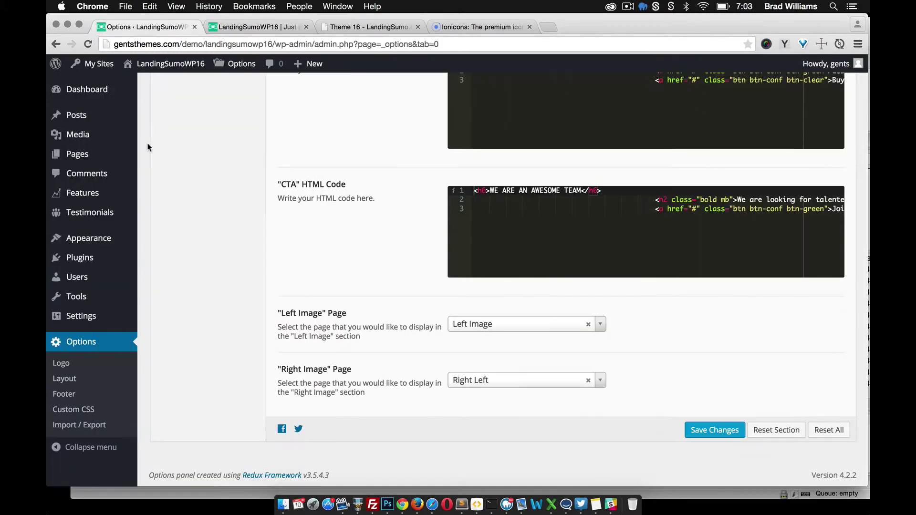
mouse_move(85, 118)
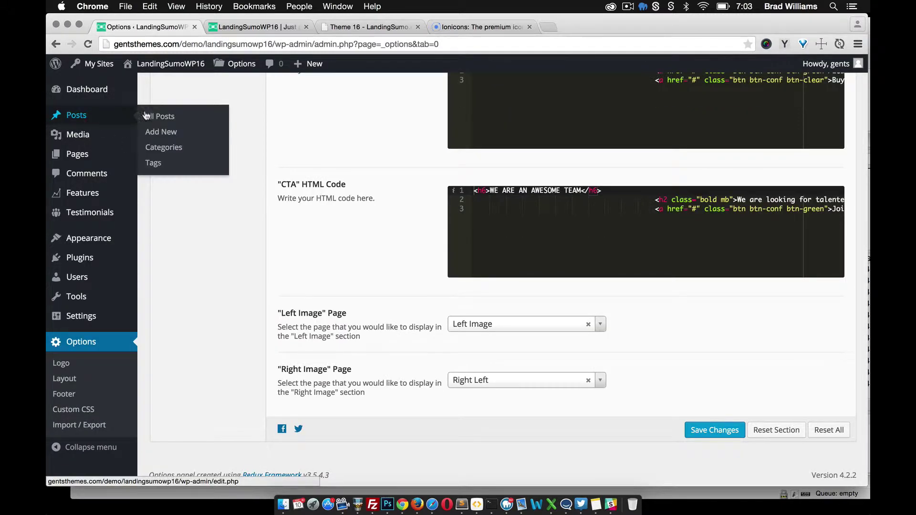
click(171, 132)
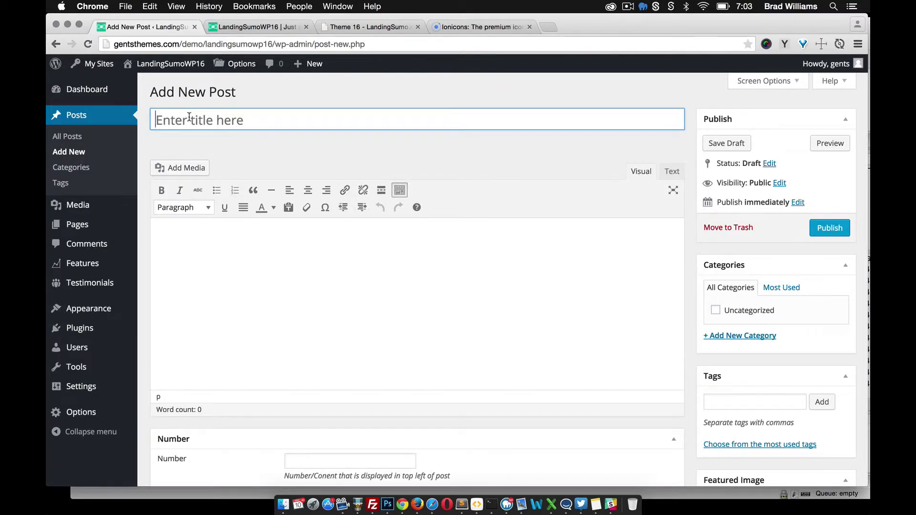
text(Blog Post)
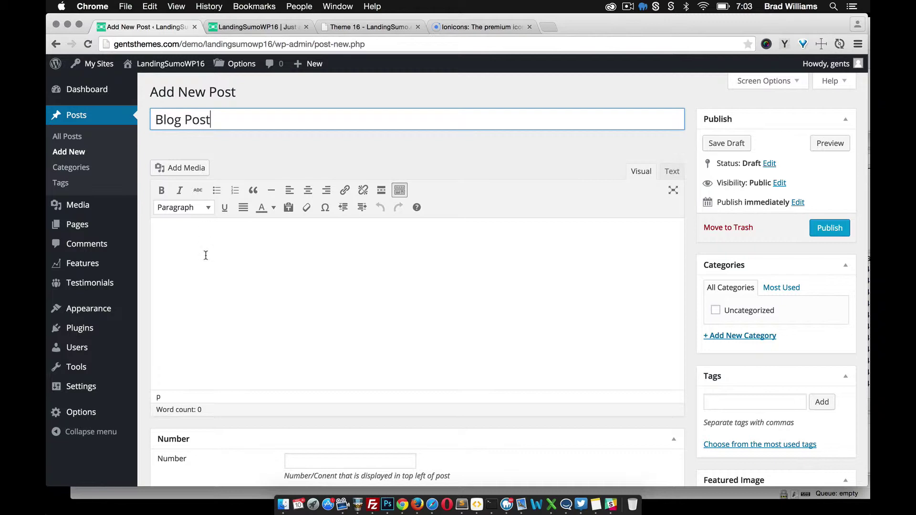
click(206, 255)
text(Pellentesque habitant morbi tristique senectus et netus et malesuada fames ac turpis egestas. Sed cursus turpis vitae tortor. Phasellus tempus. Quisque id mi. Suspendisse eu ligula. Aenean posuere, tortor sed cursus feugiat, nunc augue blandit nunc, eu sollicitudin urna dolor sagittis lacus. Sed fringilla mauris sit amet nibh. Morbi vestibulum volutpat enim. Vestibulum ante ipsum primis in faucibus orci luctus et ultrices posuere cubilia Curae; Fusce id purus. Suspendisse enim turpis, dictum sed, iaculis a, condimentum nec, nisi. Fusce vulputate eleifend sapien. Phasellus viverra nulla ut metus varius laoreet. In hac habitasse platea dictumst. Sed mollis, eros et ultrices tempus, mauris ipsum aliquam libero, non adipiscing dolor urna a orci. Curabitur suscipit suscipit tellus. Fusce risus nisl, viverra et, tempor et, pretium in, sapien. Ut non enim eleifend felis pretium feugiat. Nullam dictum felis eu pede mollis pretium. Sed in libero ut nibh placerat accumsan. Morbi nec metus.)
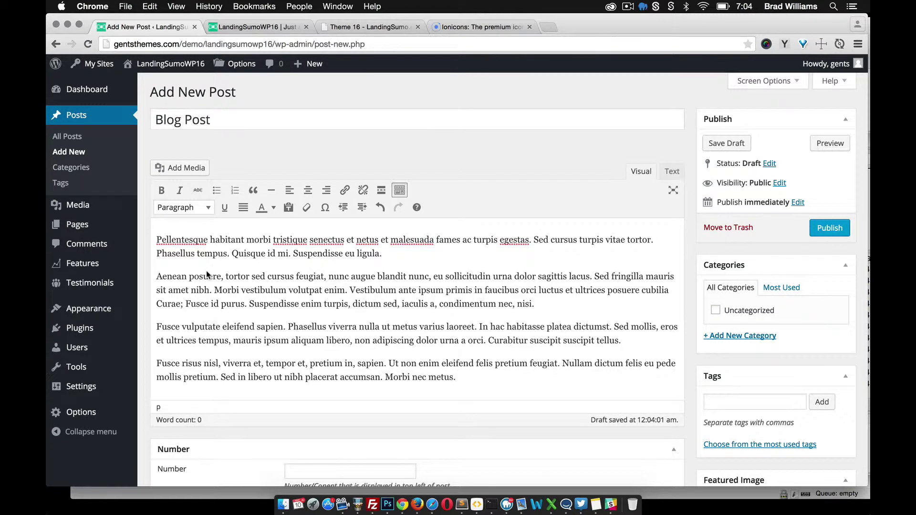
Set blog02.jpg from the media library as the new post's featured image and publish the post.
click(368, 26)
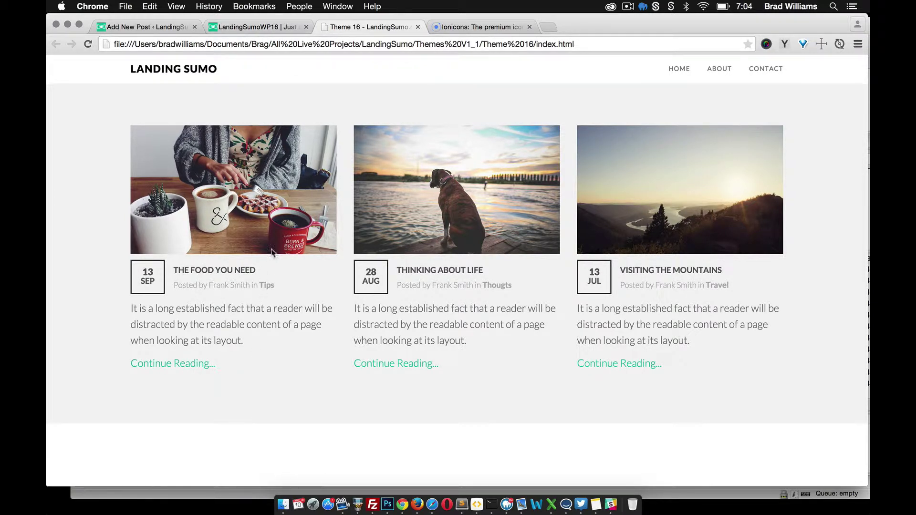
scroll(261, 253, up, 2)
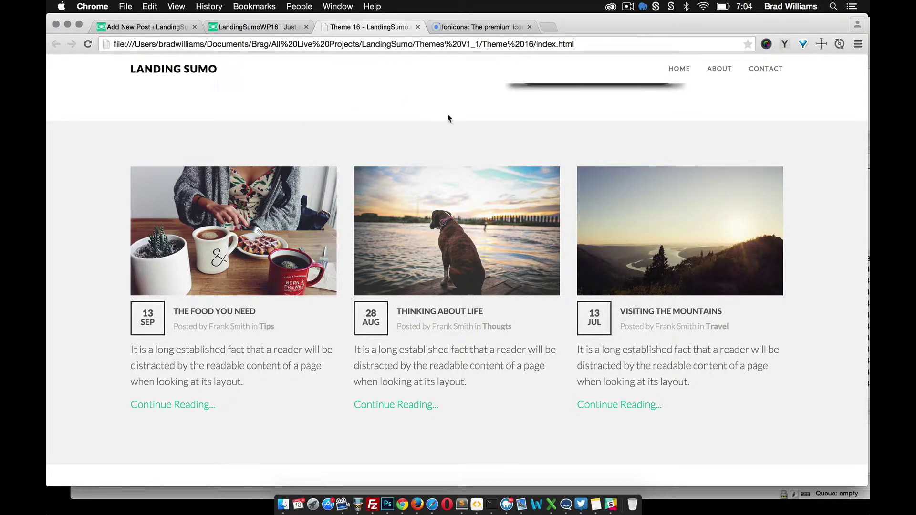
scroll(447, 118, up, 2)
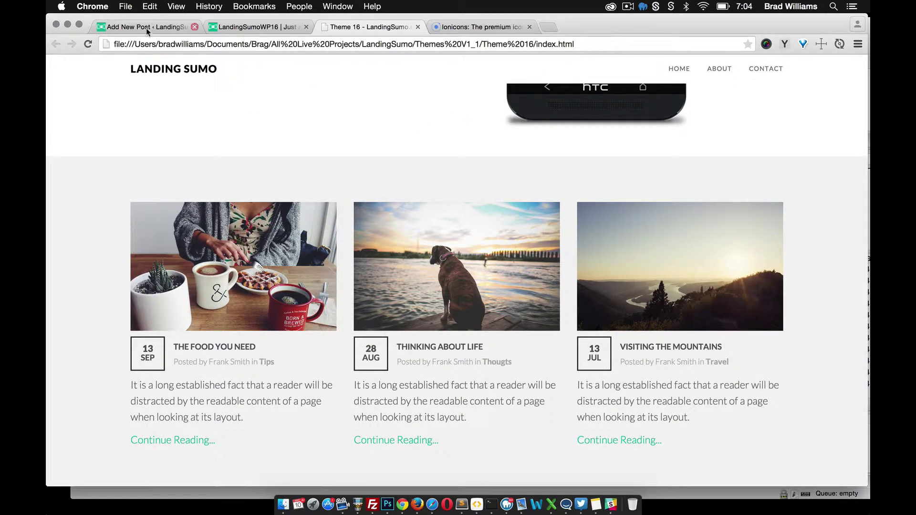
click(121, 27)
scroll(578, 343, down, 5)
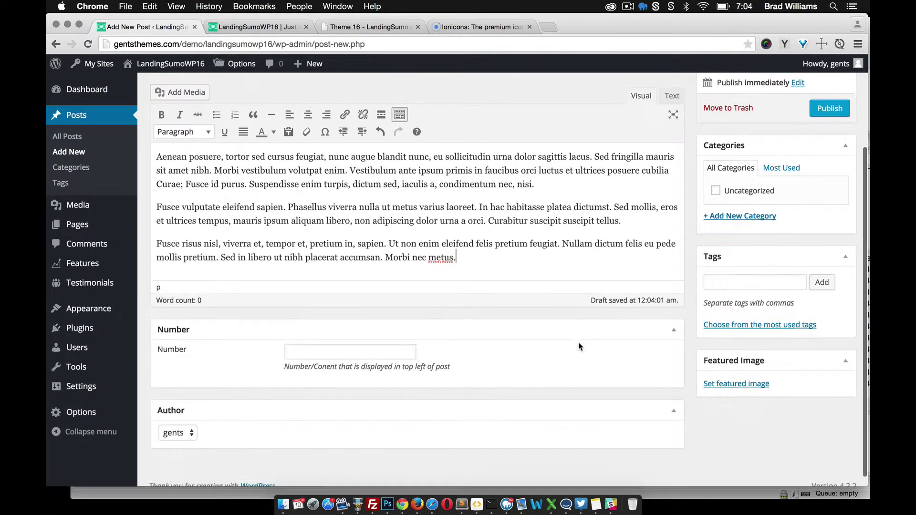
scroll(415, 266, up, 2)
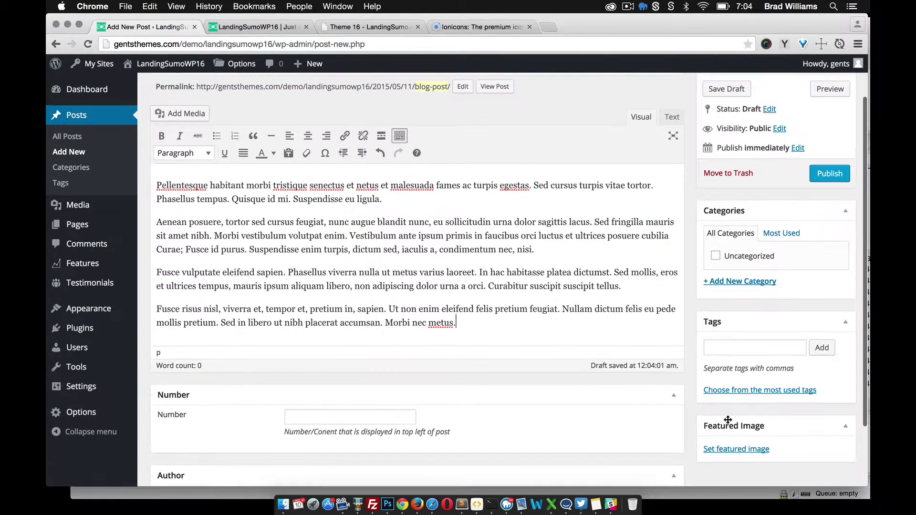
click(735, 453)
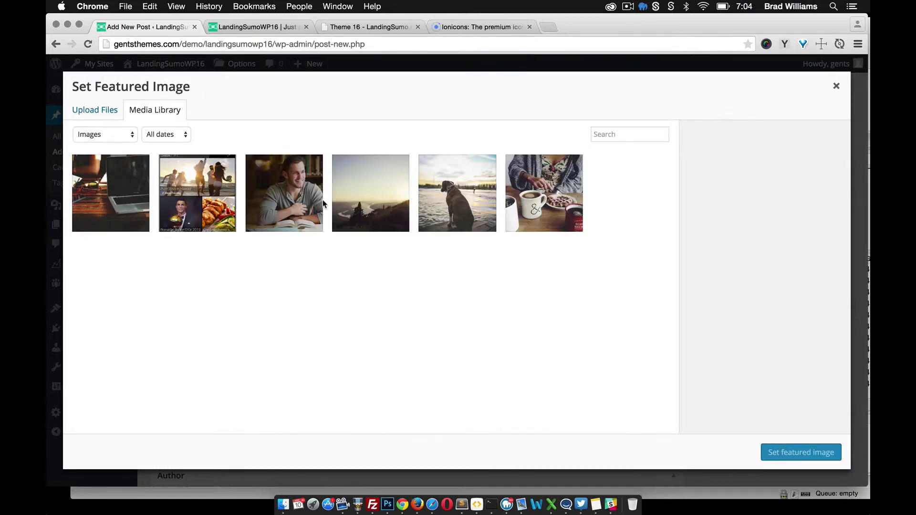
click(453, 213)
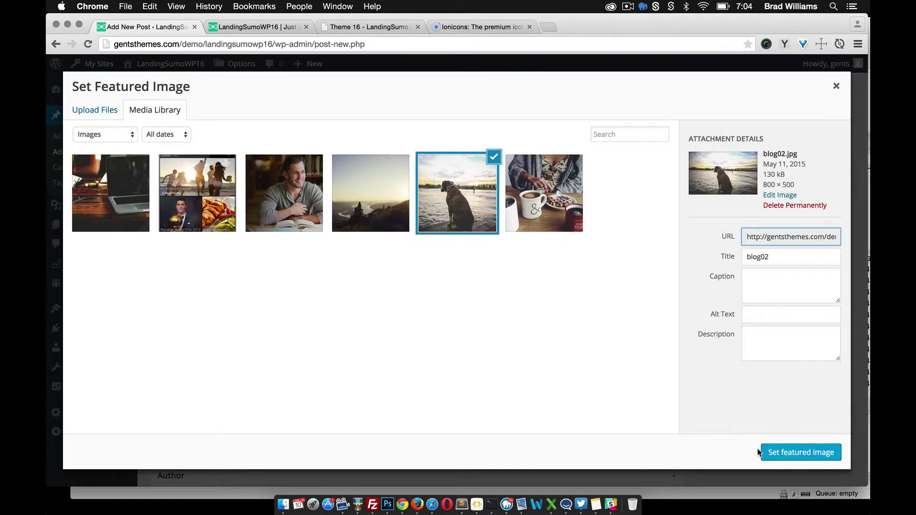
click(786, 452)
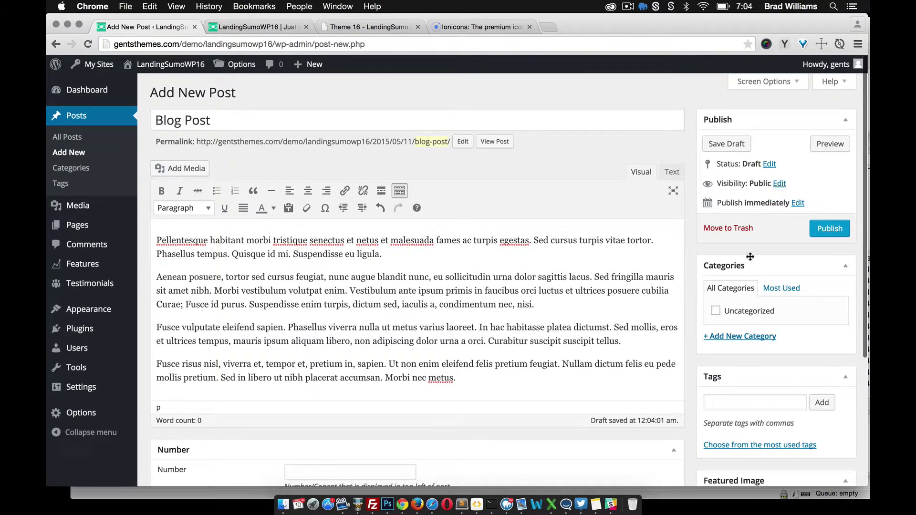
click(829, 228)
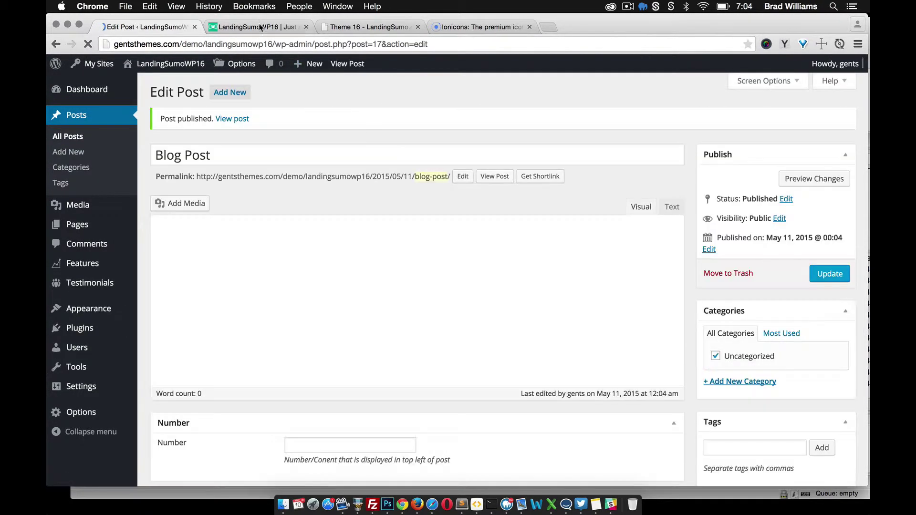
Reload the live homepage and examine how the blog section displays the new post's image, date, title and text.
click(259, 28)
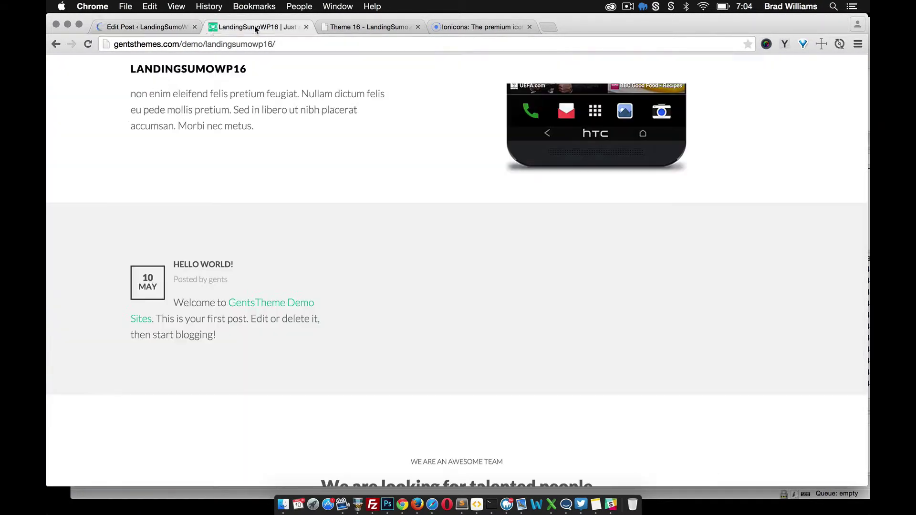
click(87, 44)
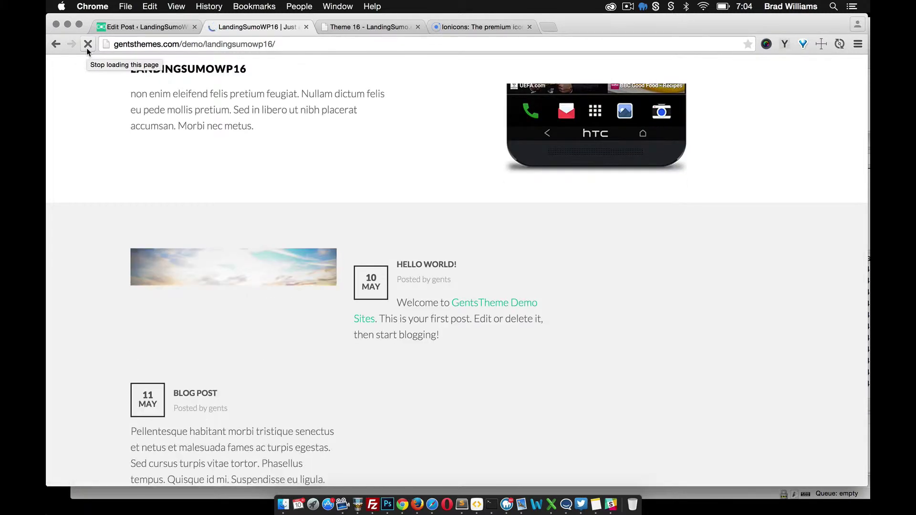
scroll(237, 282, down, 5)
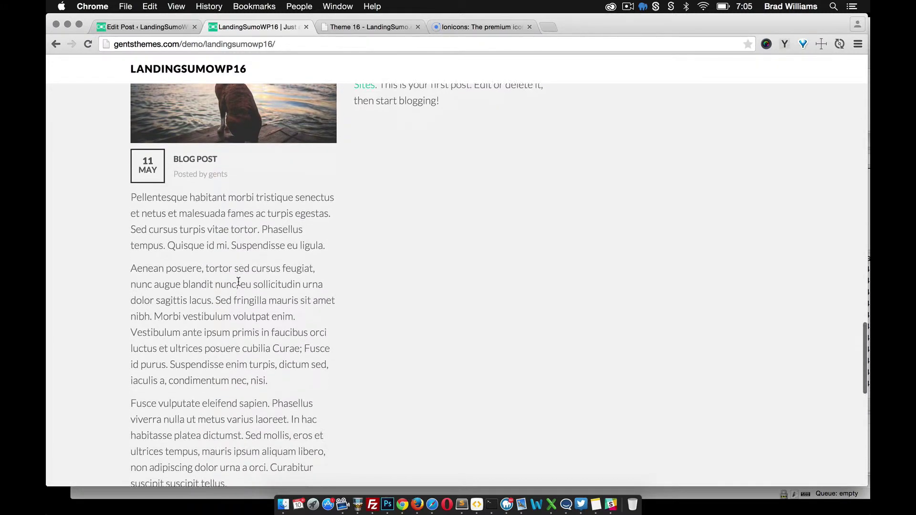
scroll(236, 293, down, 5)
scroll(236, 296, up, 5)
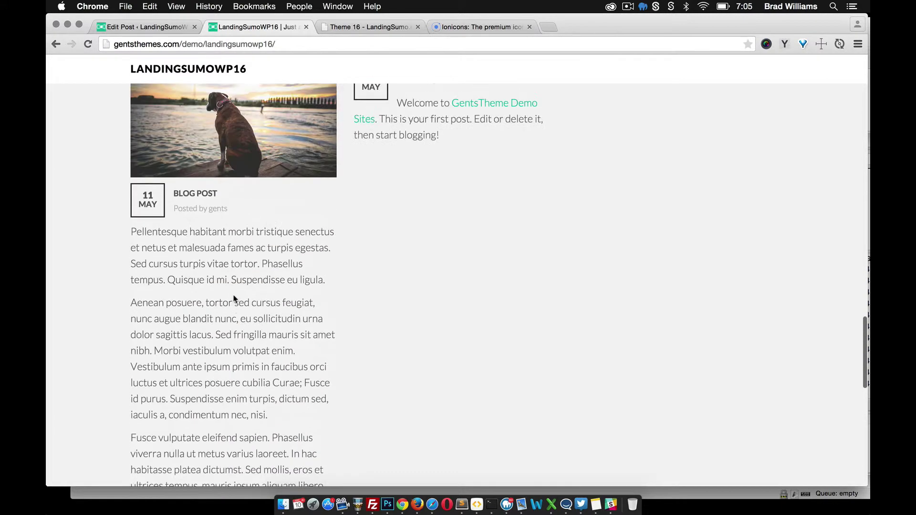
scroll(235, 299, up, 4)
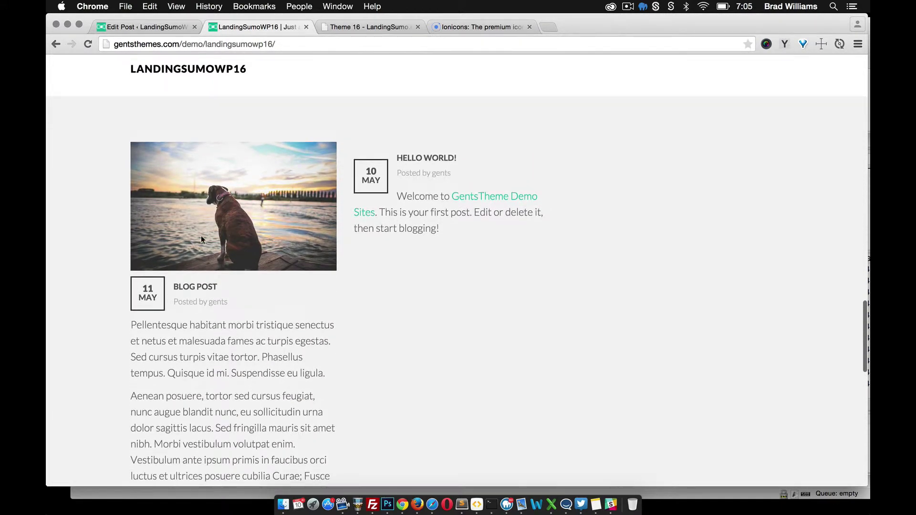
scroll(199, 276, down, 10)
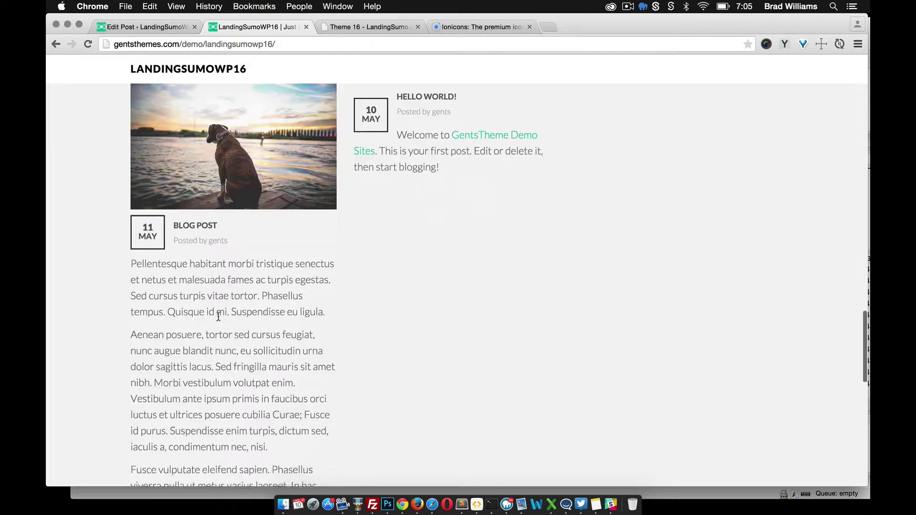
scroll(217, 316, up, 7)
scroll(234, 286, up, 1)
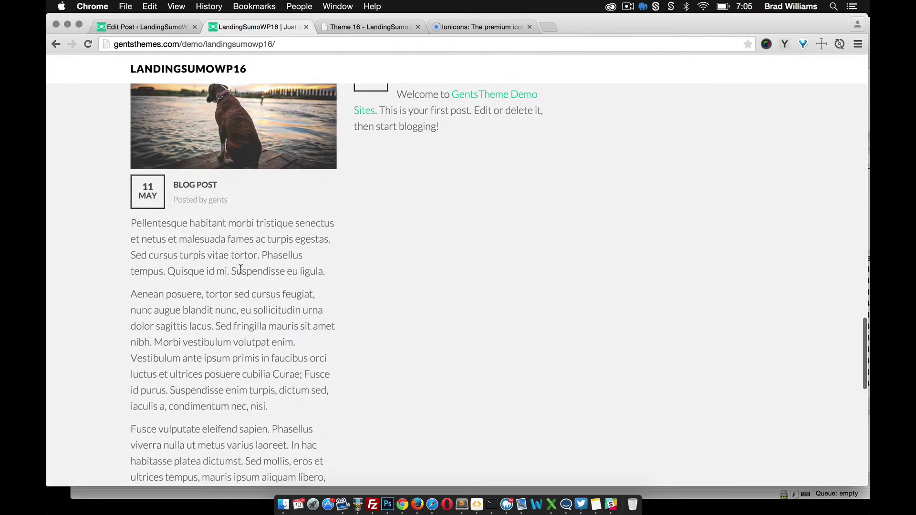
Replace the last three paragraphs of the Blog Post body with the text "External Link".
click(147, 28)
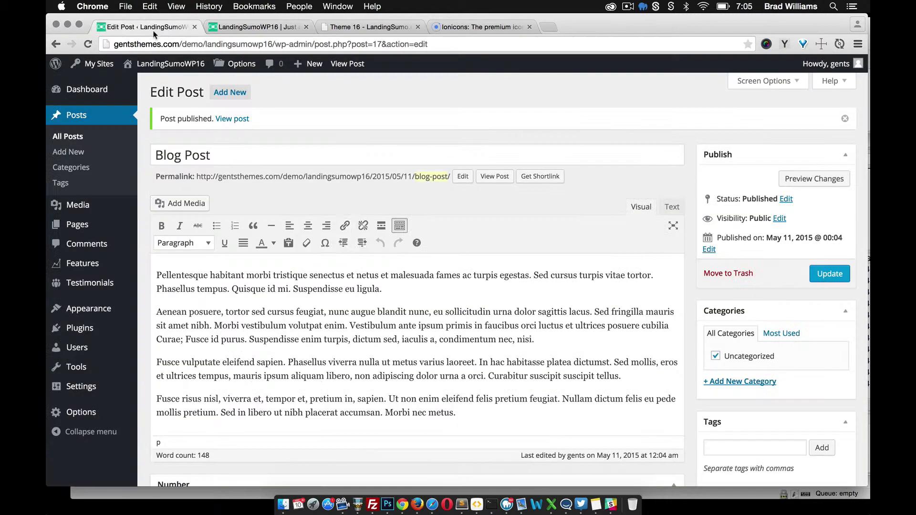
drag(463, 411, 154, 312)
key(BackSpace)
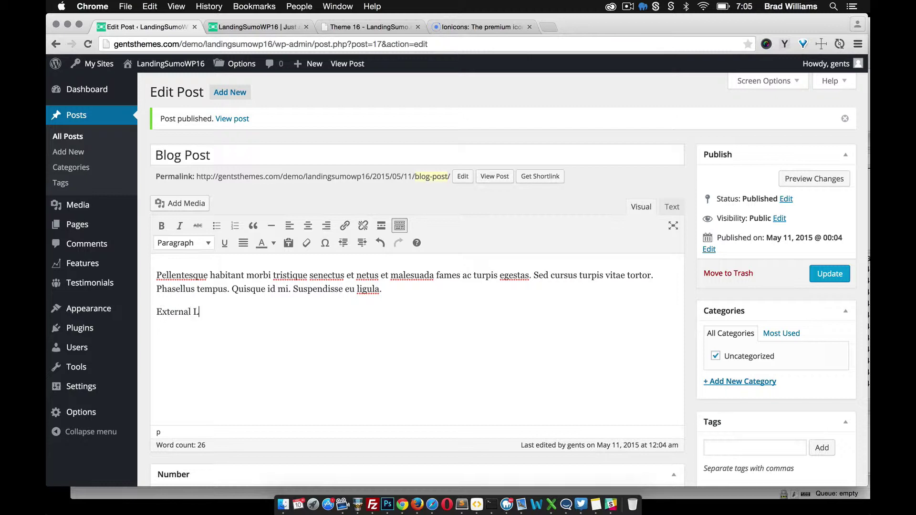
drag(210, 313, 147, 306)
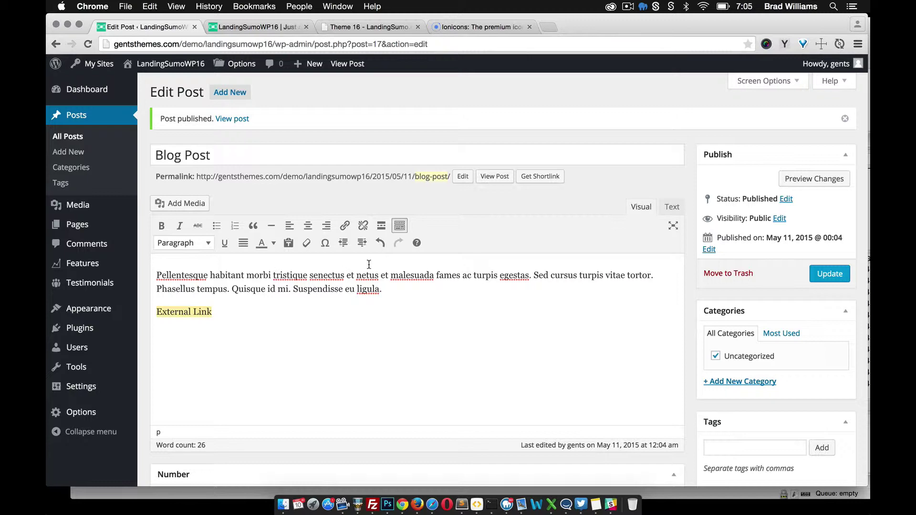
click(345, 226)
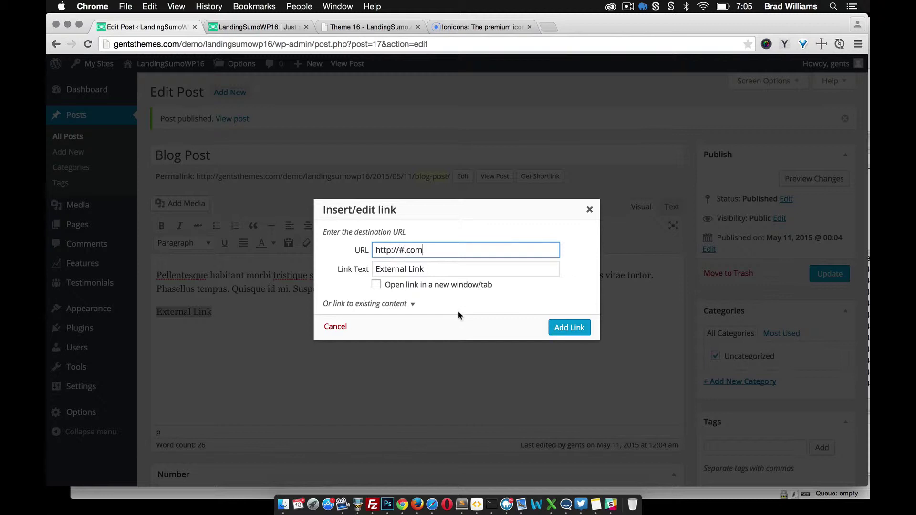
click(376, 285)
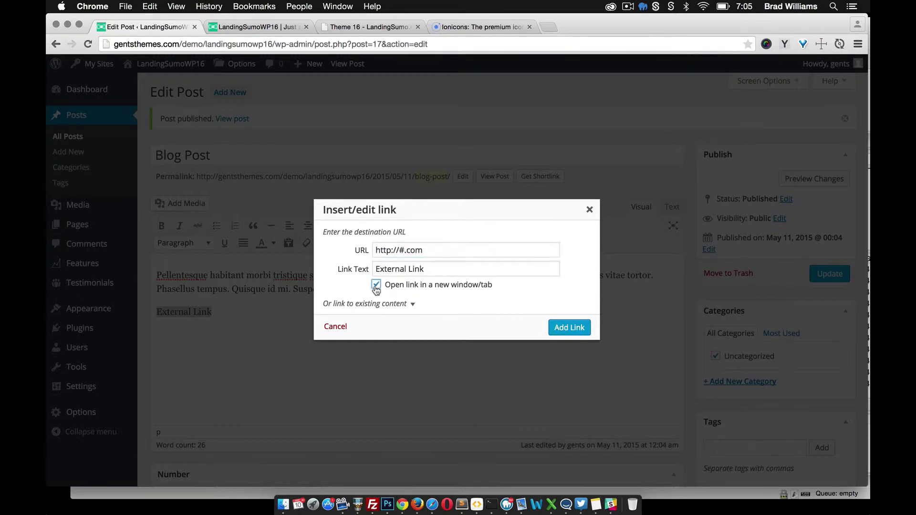
click(557, 329)
click(830, 273)
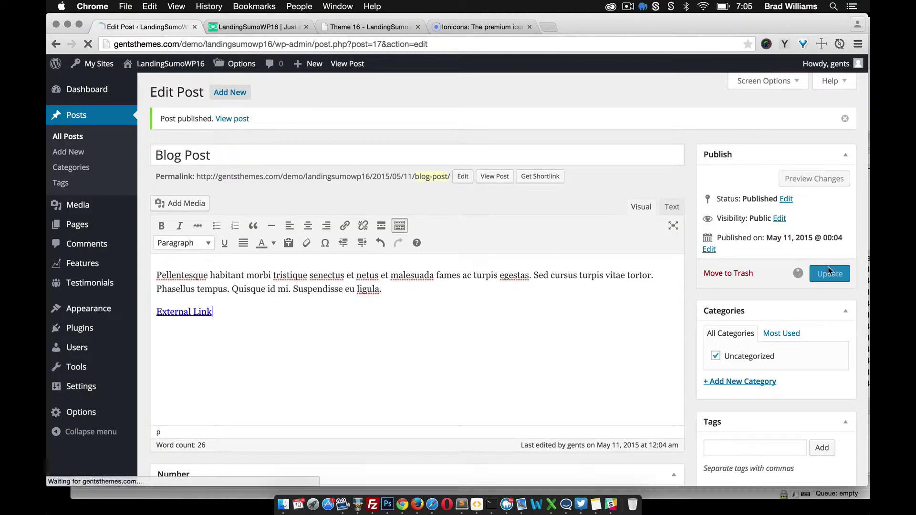
Reload the live homepage and check the shortened post and its external link in the blog section.
mouse_move(293, 70)
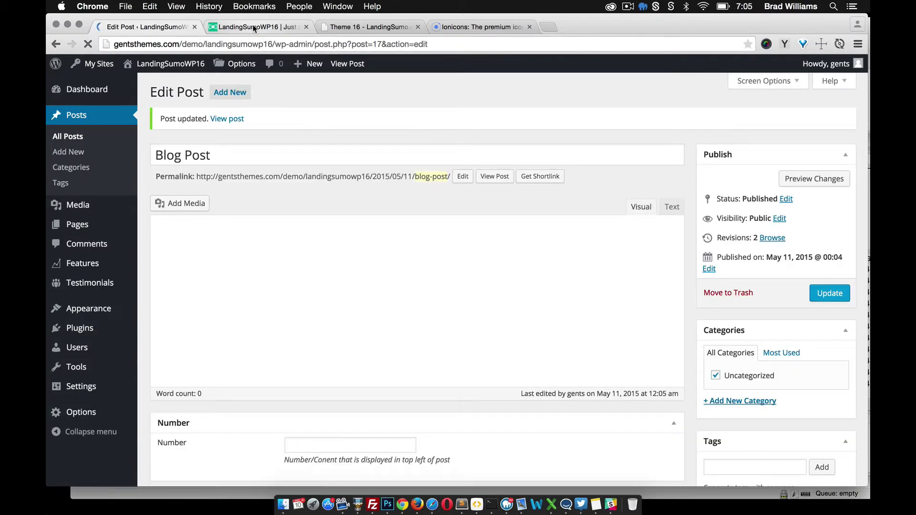
click(253, 26)
click(91, 44)
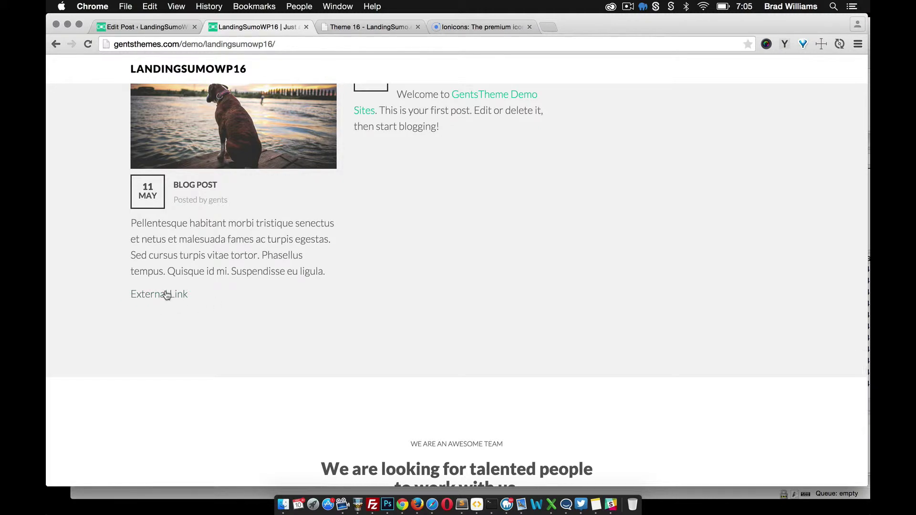
scroll(220, 267, up, 2)
scroll(498, 260, up, 2)
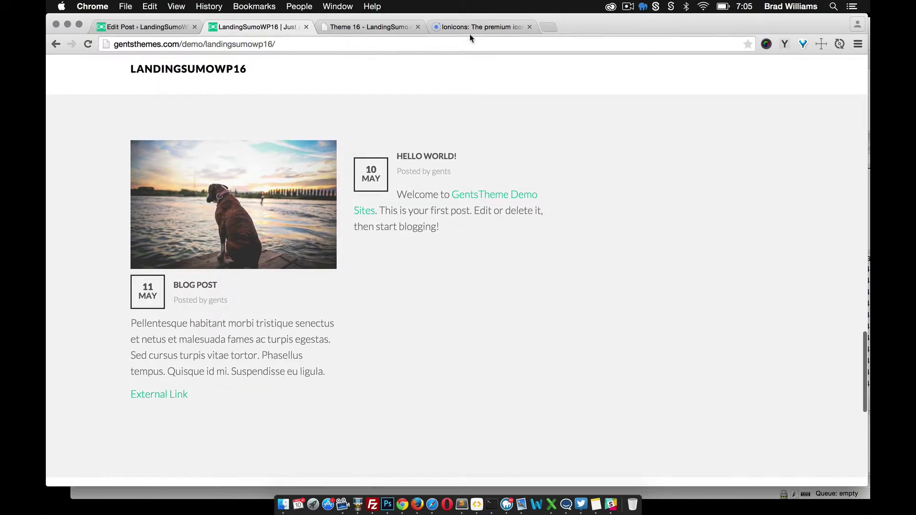
Compare the Theme 16 template's blog, call-to-action and footer sections with those on the live homepage.
click(366, 23)
scroll(352, 277, down, 1)
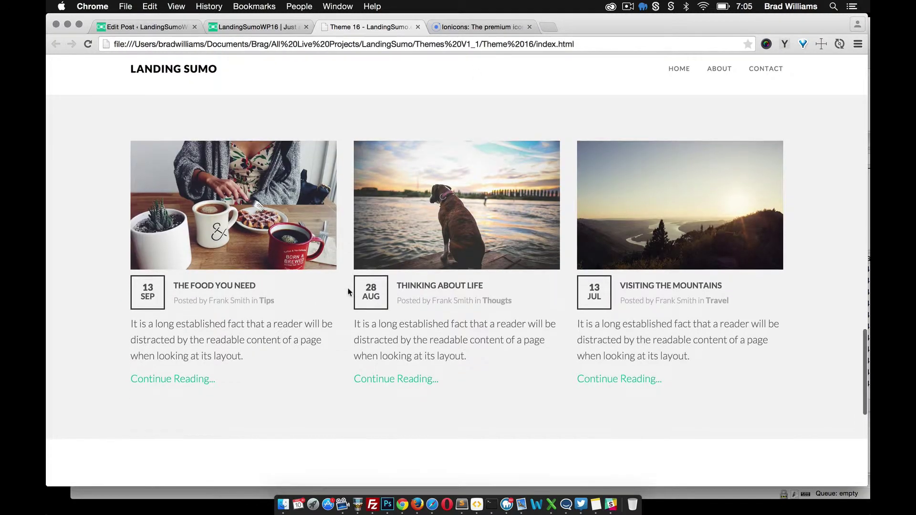
scroll(348, 292, down, 7)
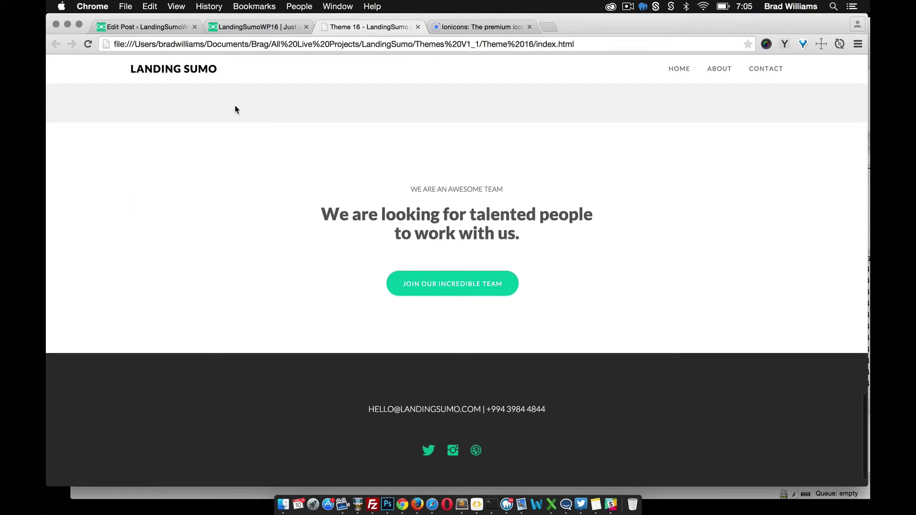
click(227, 24)
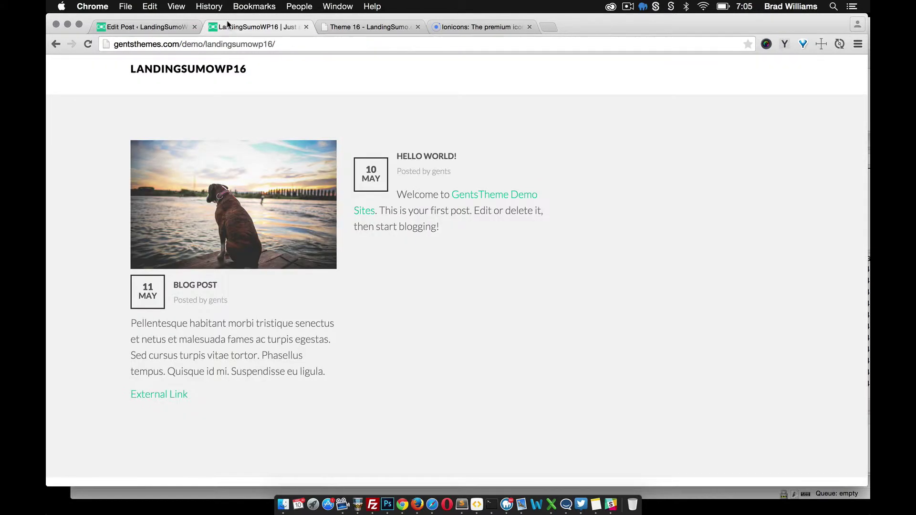
scroll(334, 172, down, 10)
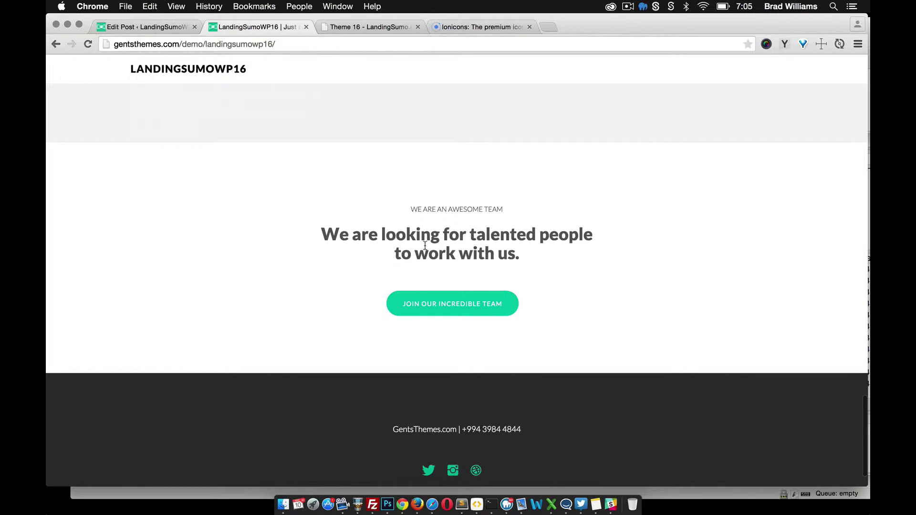
Go to the theme's Layout options and examine the "CTA" HTML code.
click(157, 29)
mouse_move(99, 417)
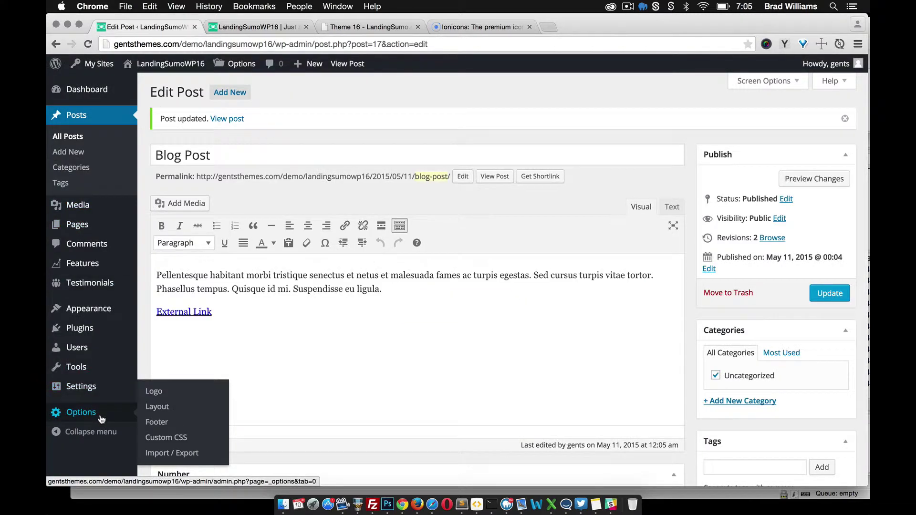
click(166, 406)
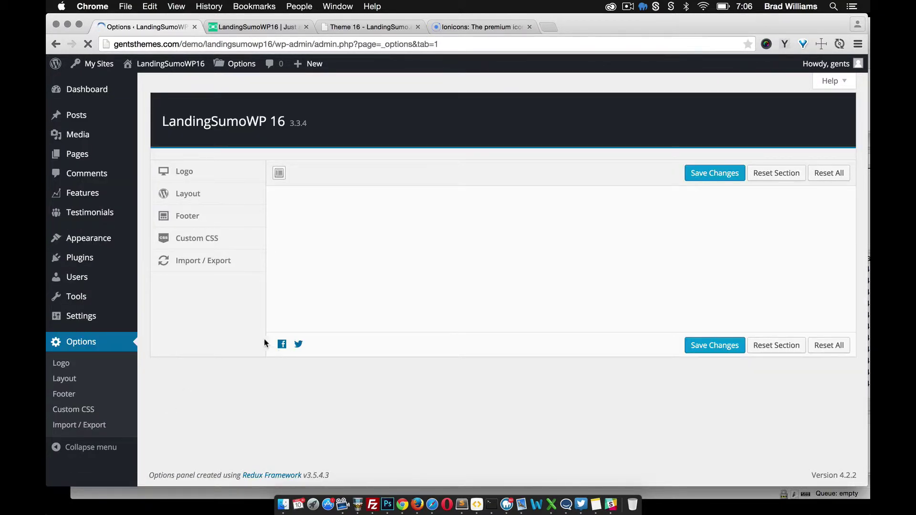
scroll(428, 311, down, 10)
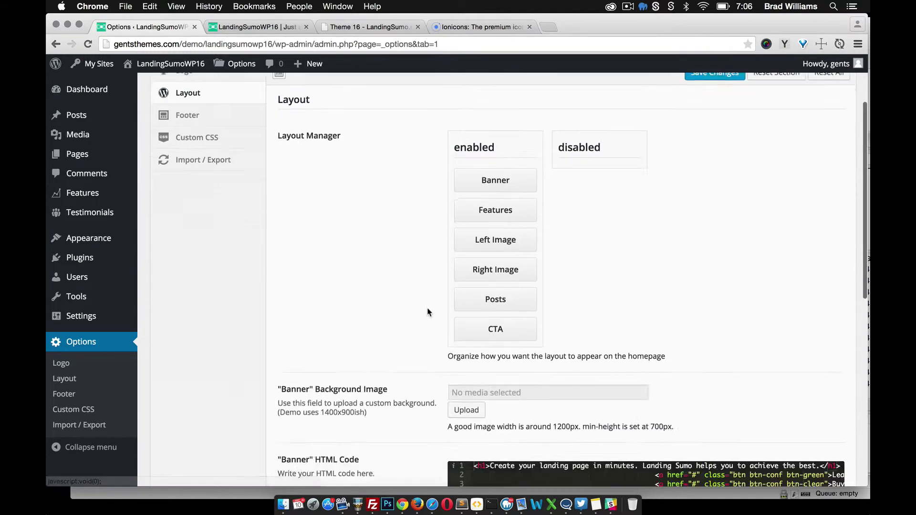
scroll(354, 201, down, 2)
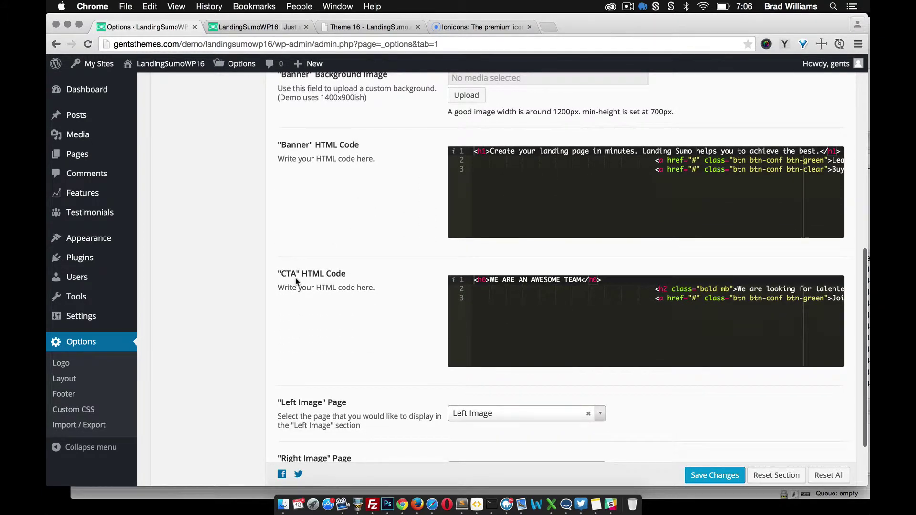
scroll(666, 313, right, 10)
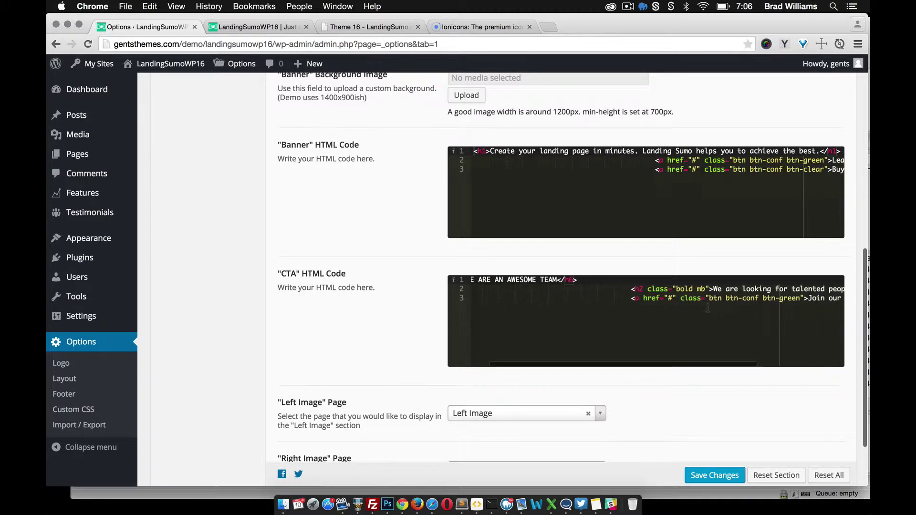
scroll(720, 303, left, 10)
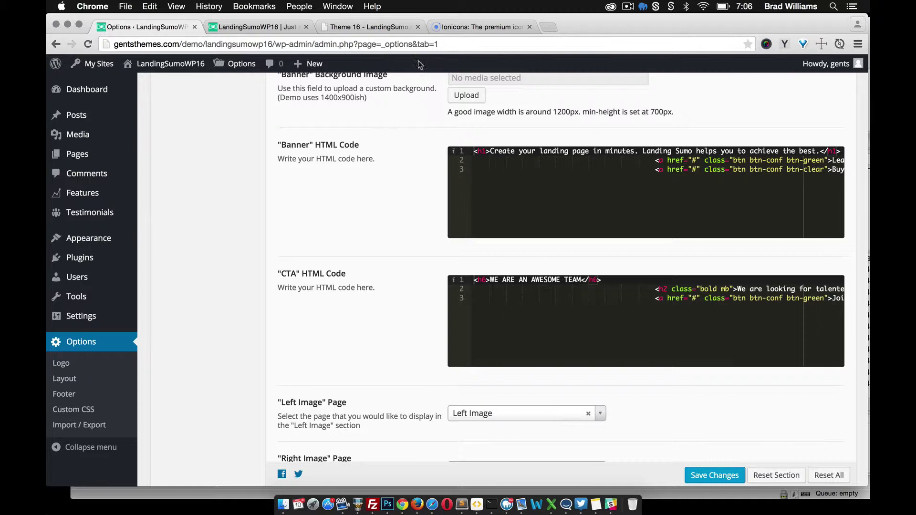
View the Theme 16 template's footer and examine the matching HTML code in the theme's Footer options.
click(370, 27)
scroll(340, 230, down, 1)
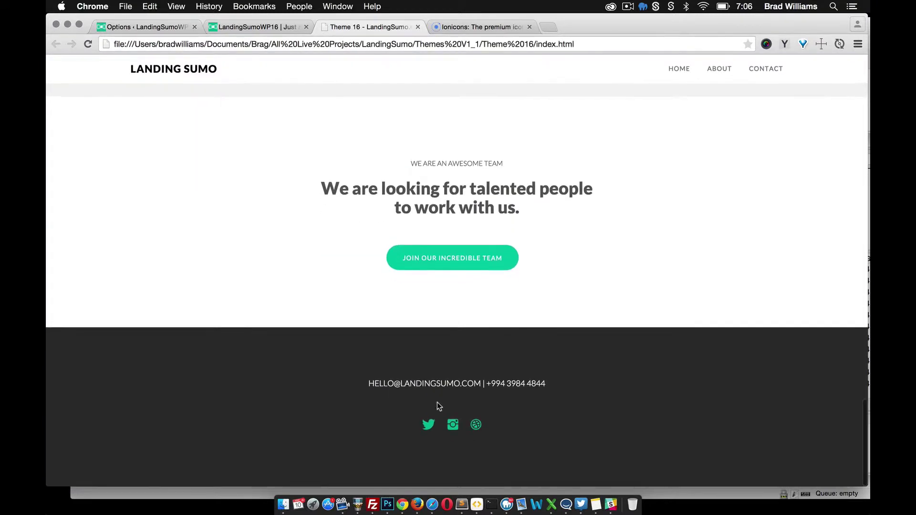
click(158, 27)
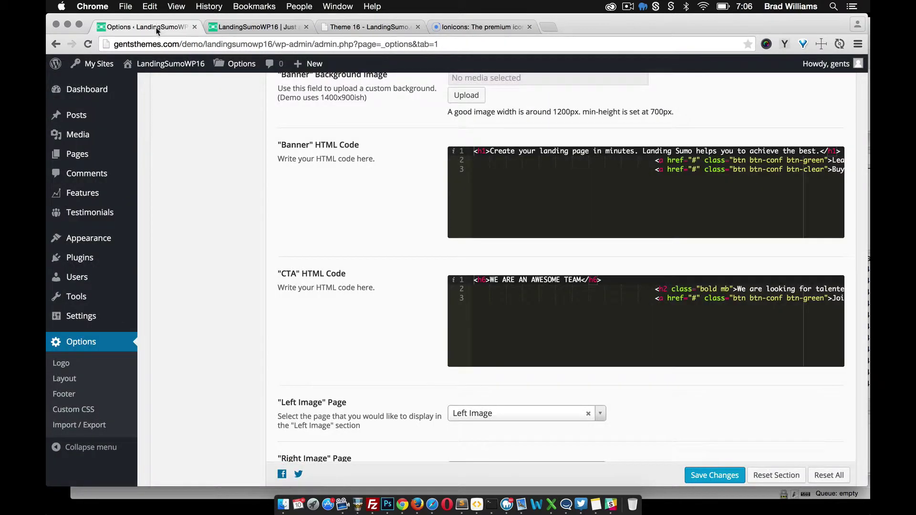
scroll(206, 165, up, 10)
click(199, 224)
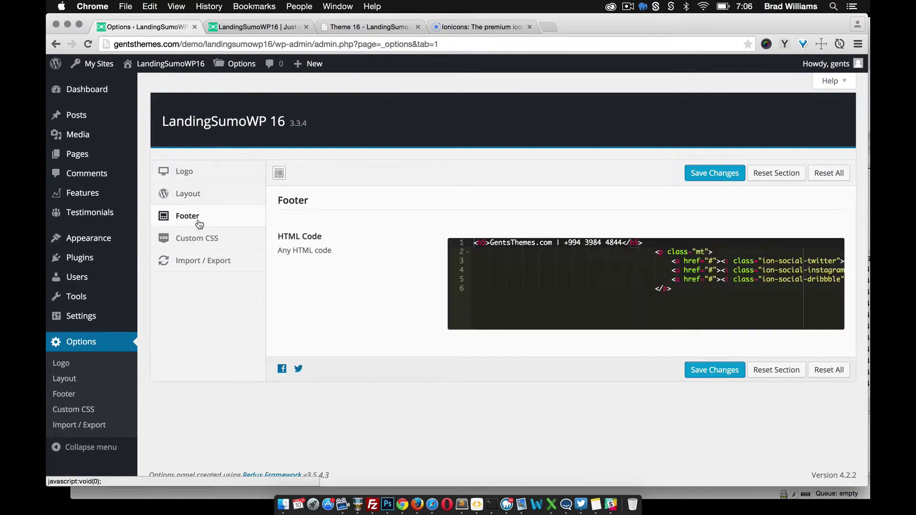
scroll(609, 265, right, 3)
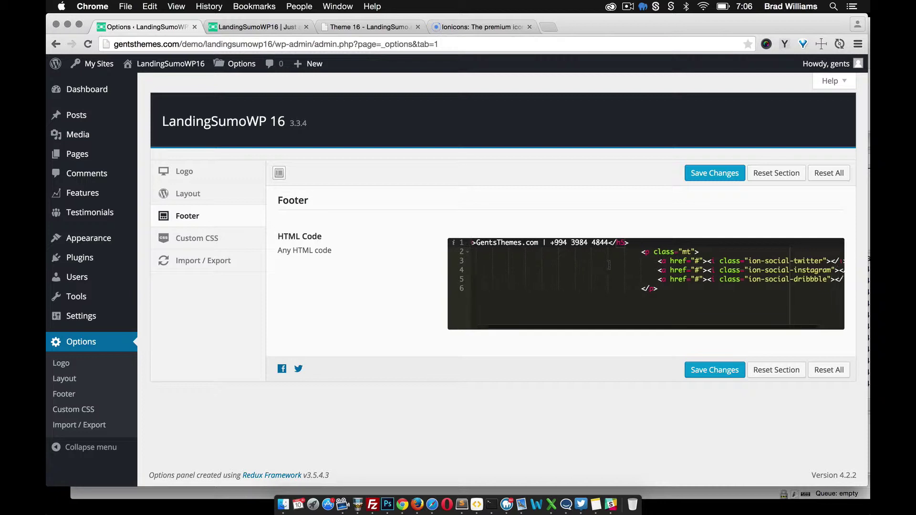
scroll(573, 260, left, 3)
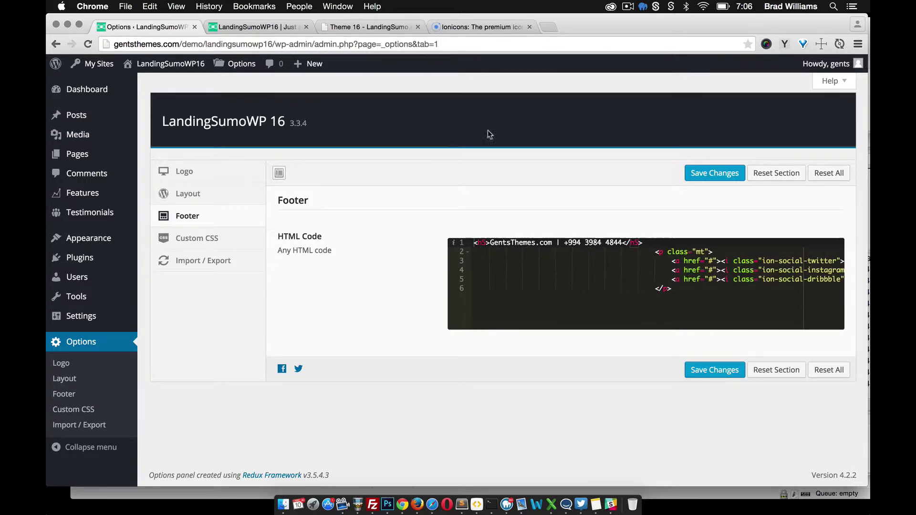
scroll(631, 295, right, 3)
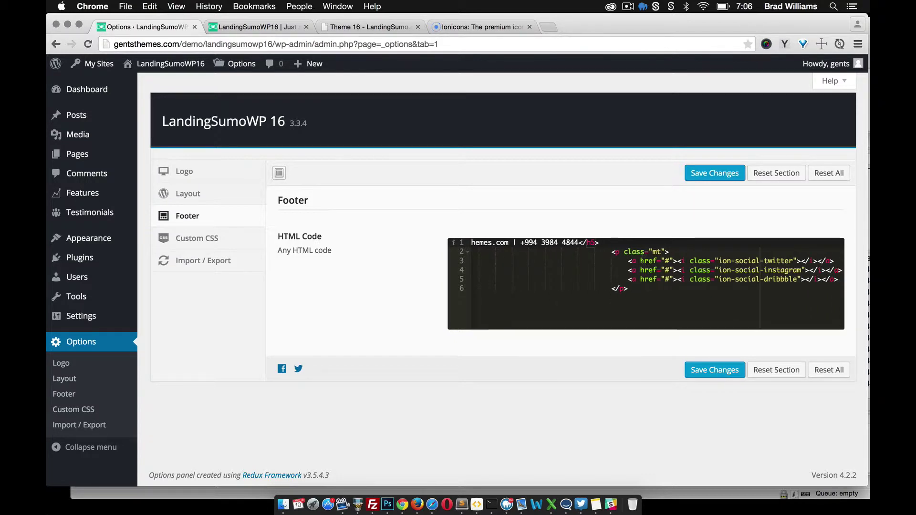
scroll(665, 278, right, 1)
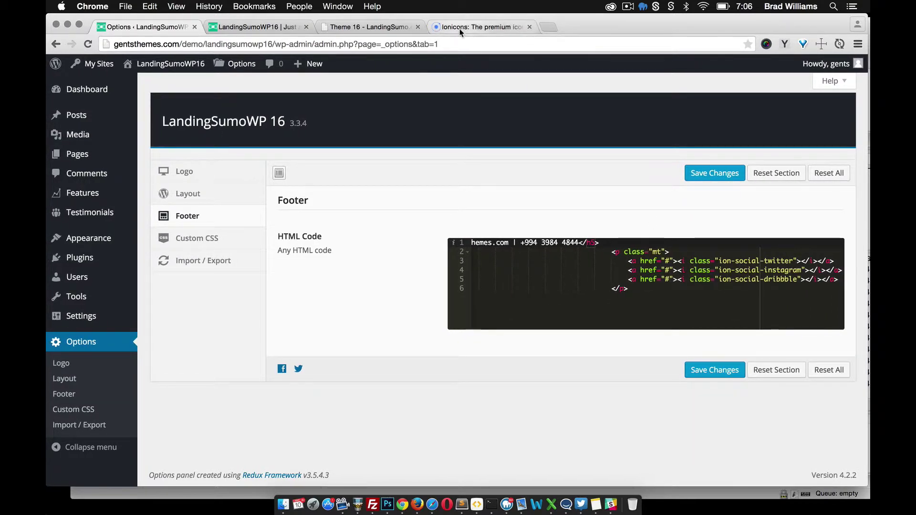
Browse the Ionicons icon library, and view the theme's Custom CSS options.
click(514, 21)
scroll(322, 216, down, 10)
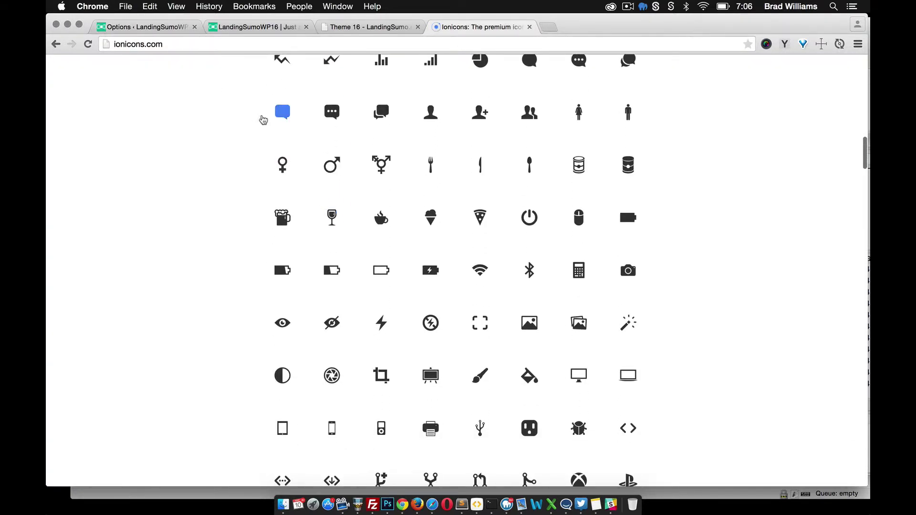
click(163, 28)
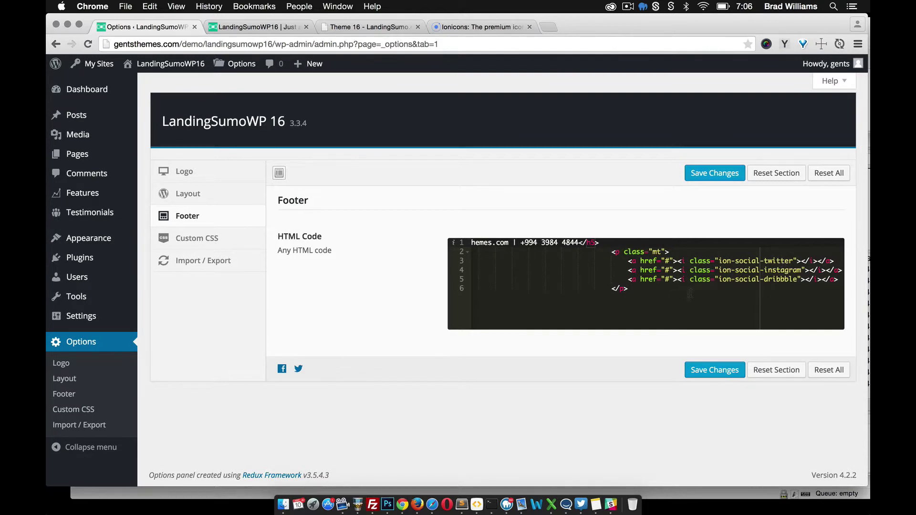
click(208, 243)
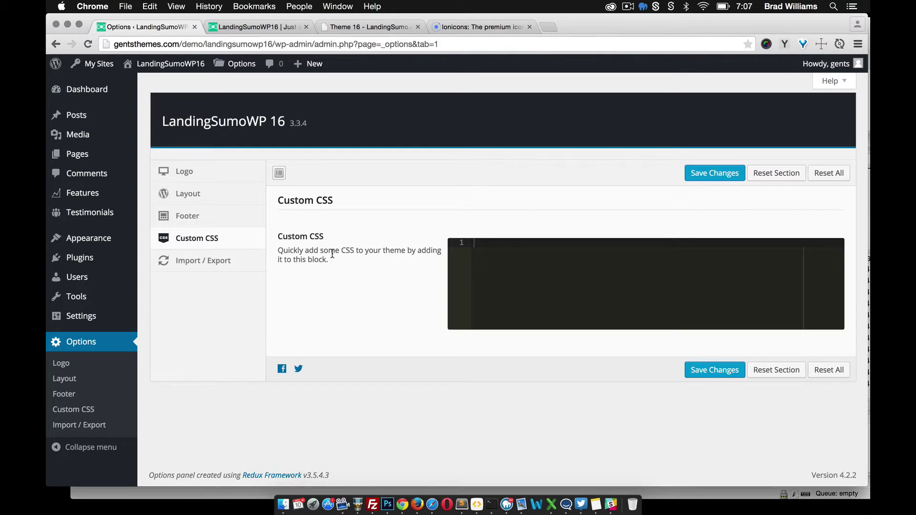
Compare the Theme 16 template's header navigation with the header of the live homepage.
click(258, 26)
click(370, 28)
scroll(340, 107, up, 15)
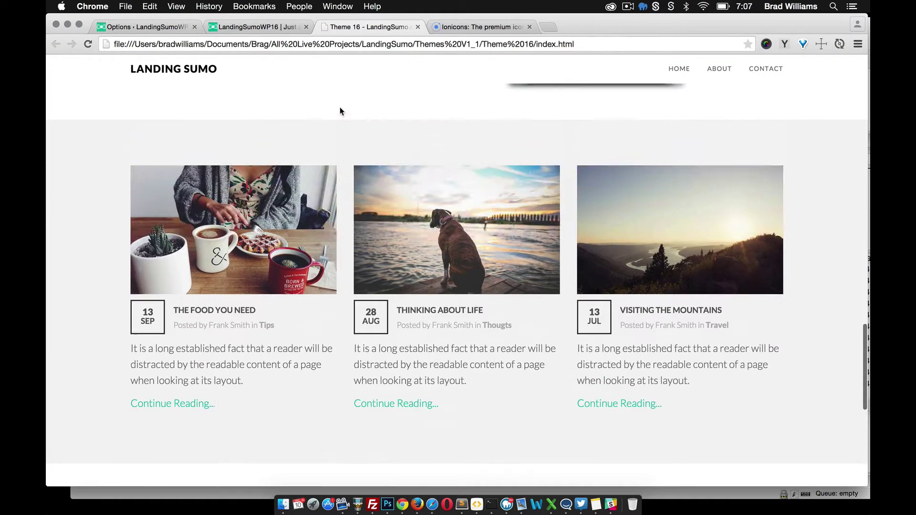
scroll(339, 107, up, 8)
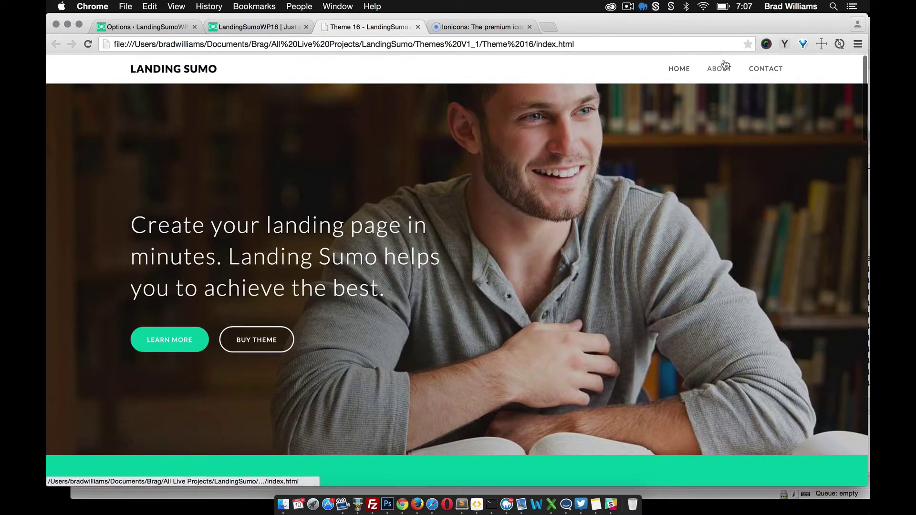
click(248, 27)
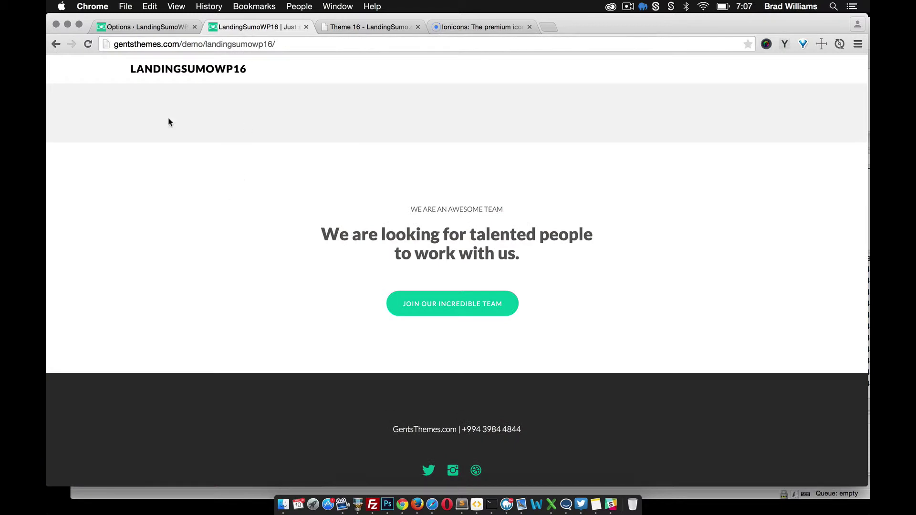
Return to the WordPress admin and open the editor for the site's navigation menus.
click(127, 27)
mouse_move(94, 244)
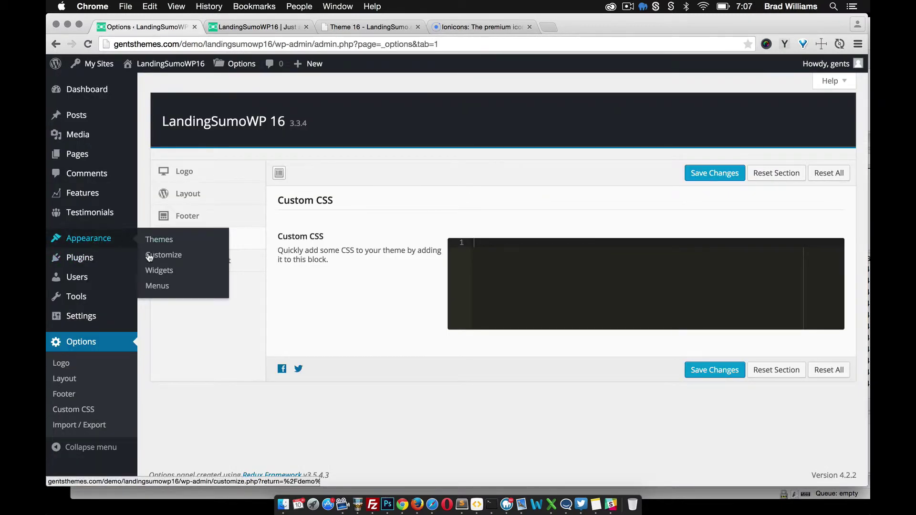
click(157, 288)
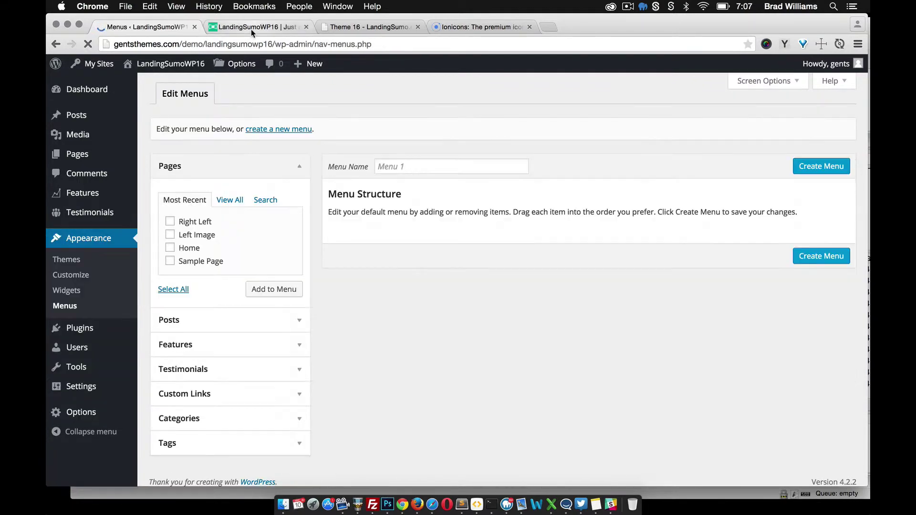
Look over the live homepage's header and hero area, and view the Theme 16 template's navigation links.
click(250, 28)
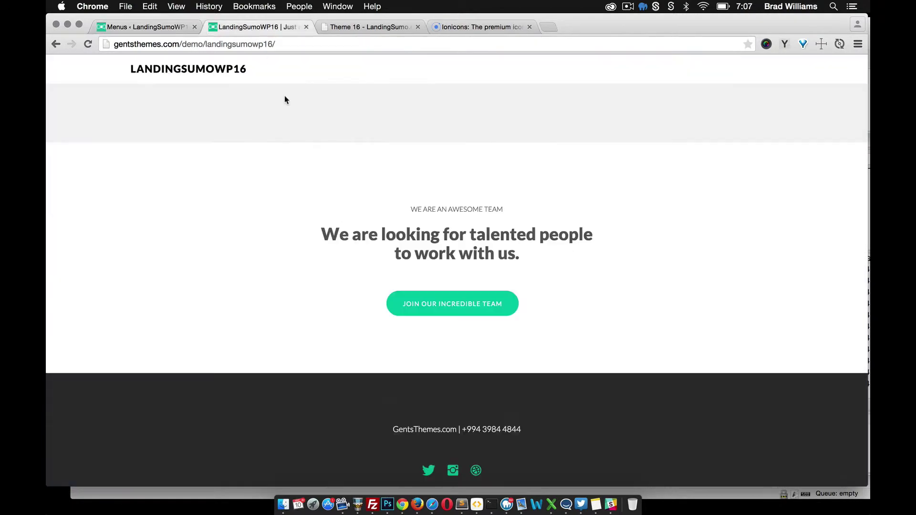
scroll(334, 181, up, 20)
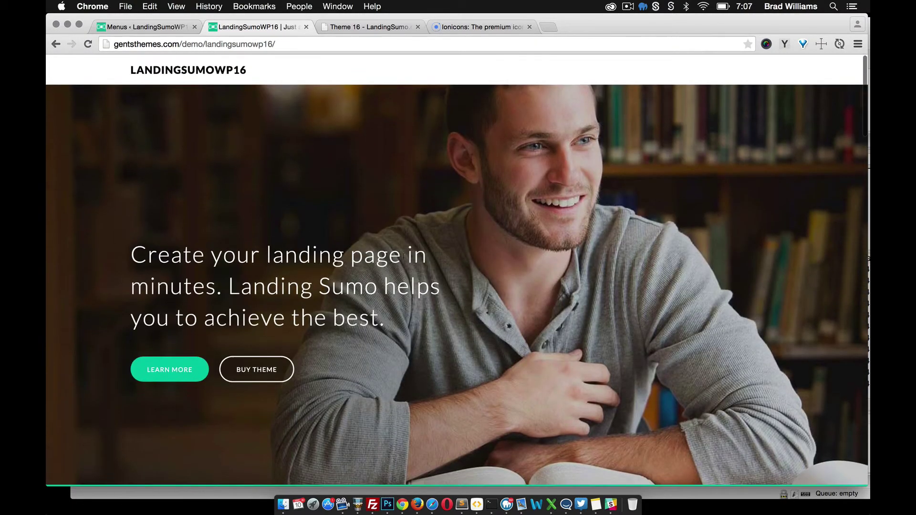
scroll(490, 234, down, 6)
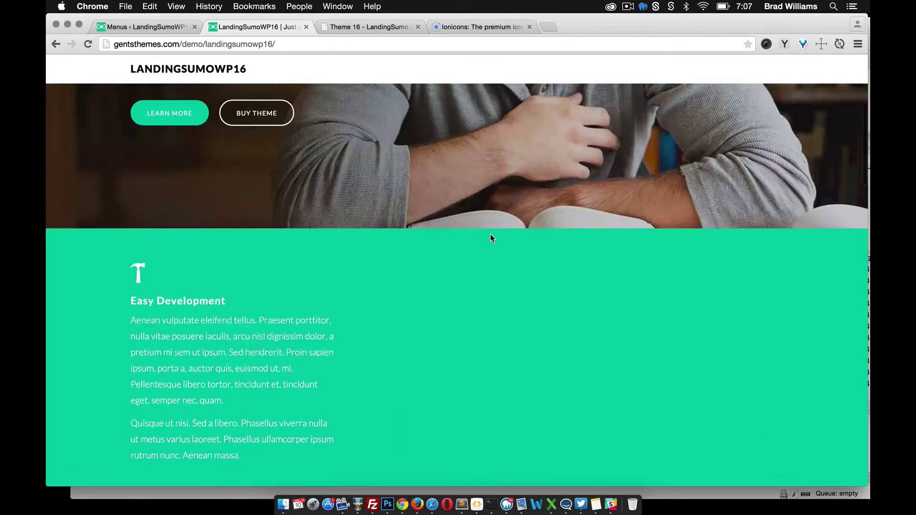
scroll(490, 235, up, 6)
click(343, 27)
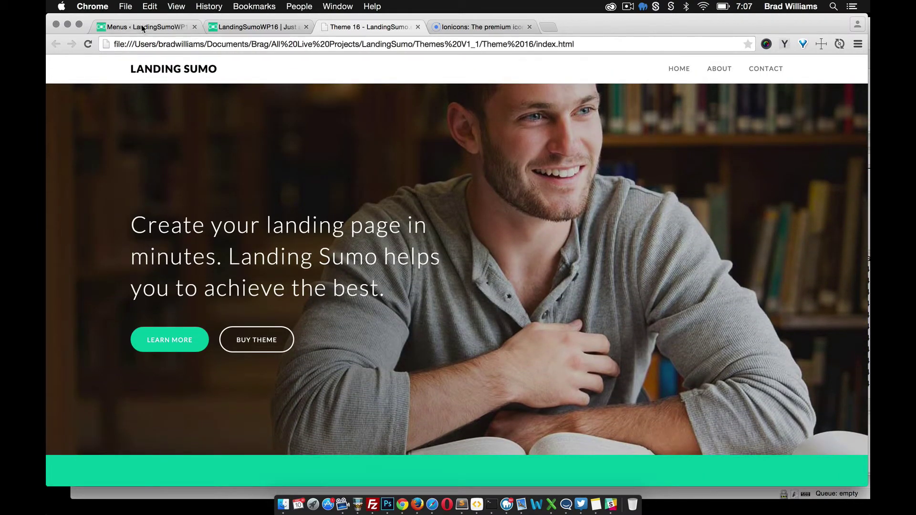
Create the navigation menu named Menu 1, and remove its Sample Page and Right Left items.
click(142, 28)
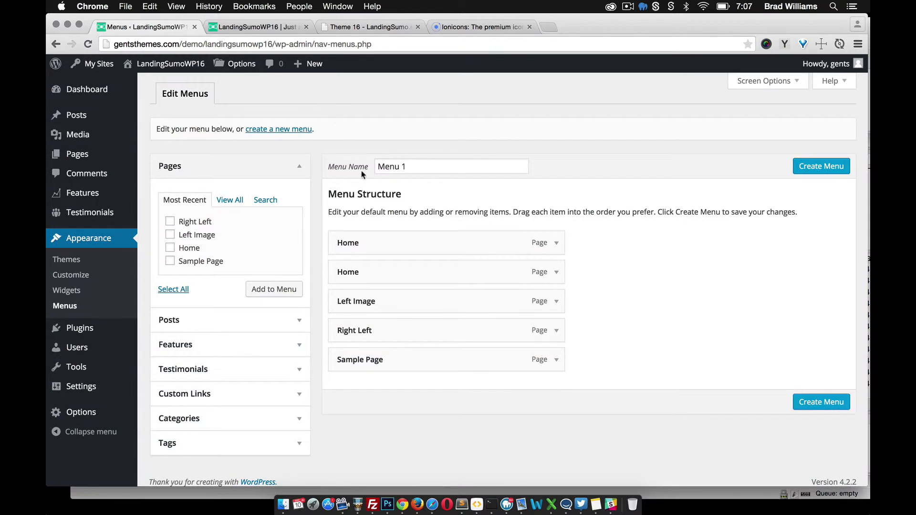
click(820, 166)
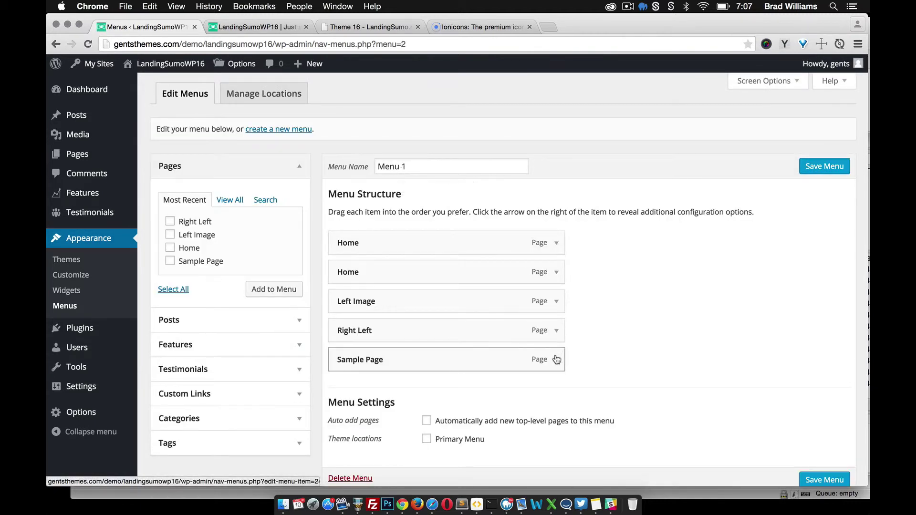
click(555, 360)
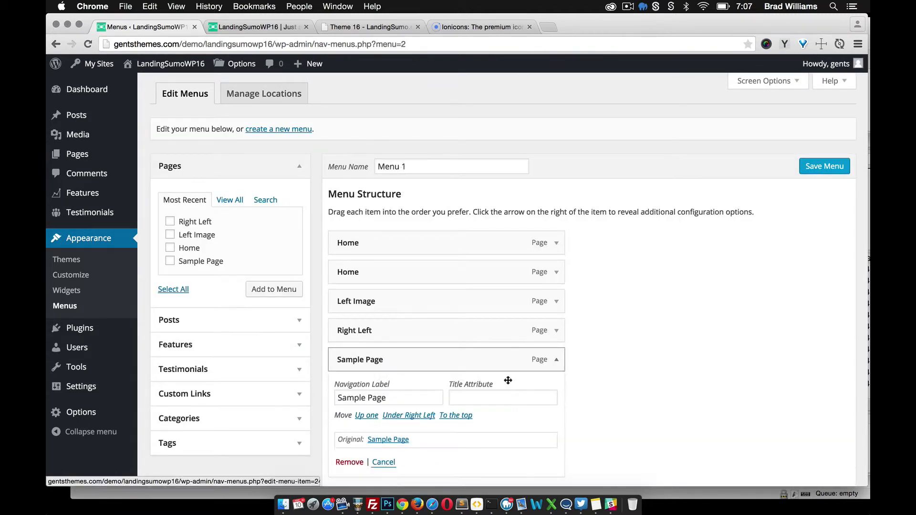
click(344, 462)
click(556, 330)
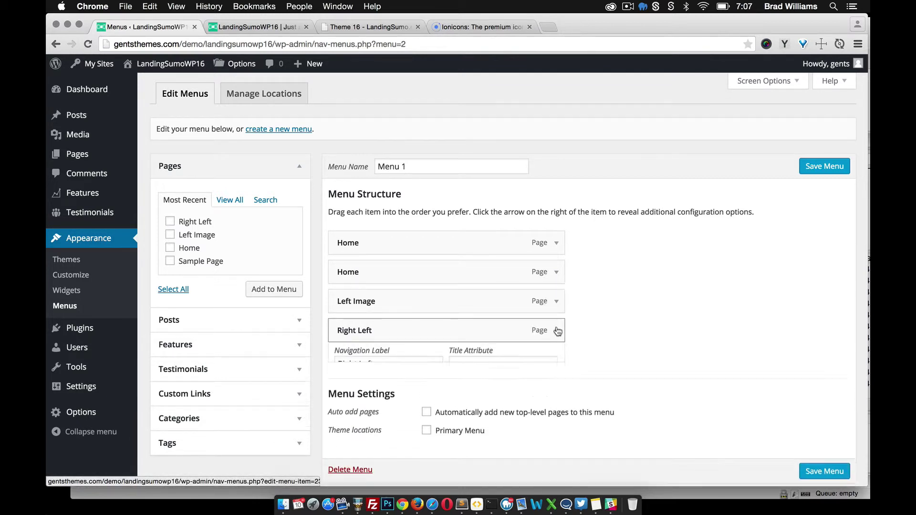
click(355, 431)
Remove the Left Image item and both Home items from Menu 1.
click(556, 301)
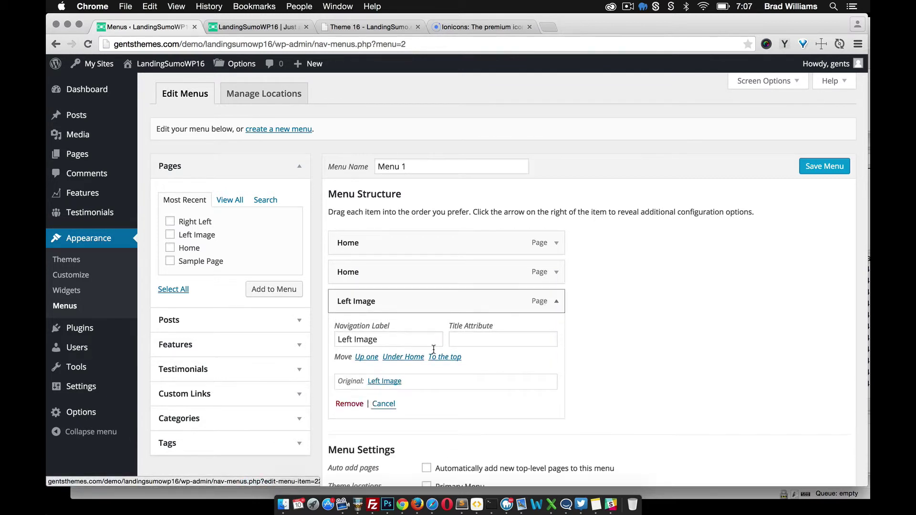
click(357, 409)
click(555, 272)
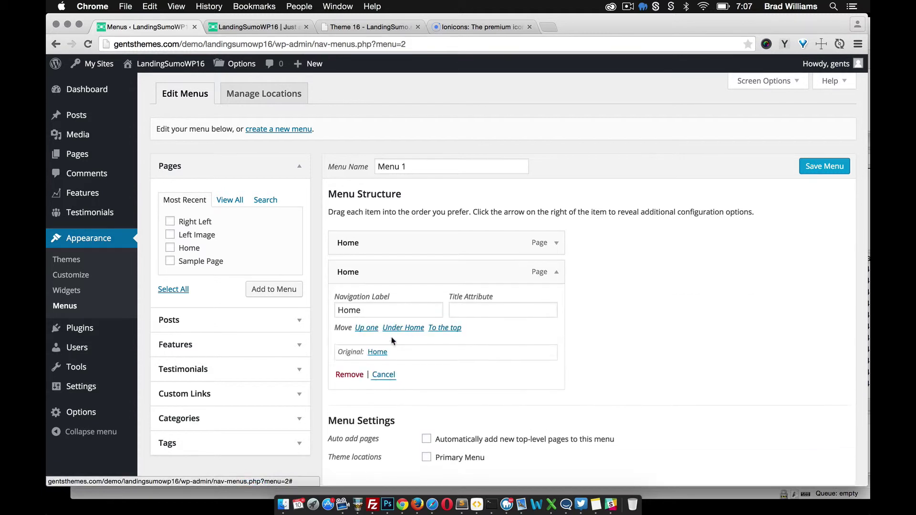
click(350, 375)
click(555, 243)
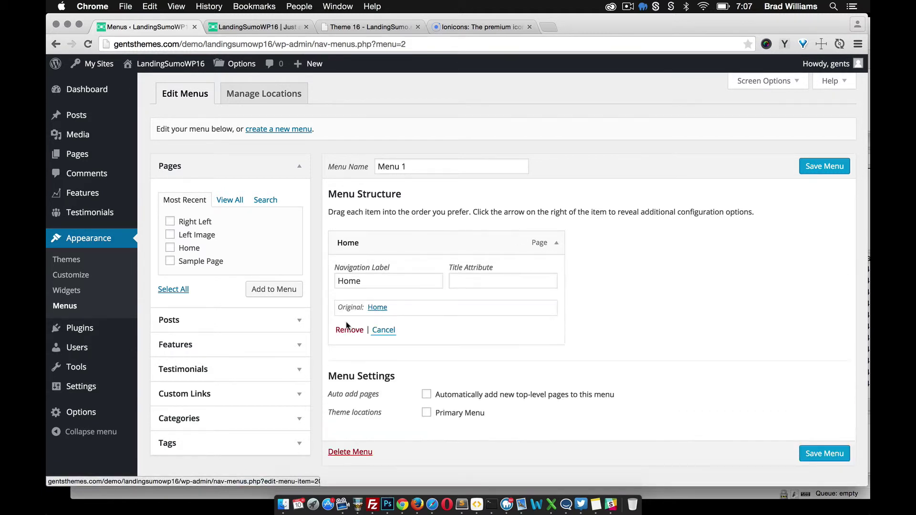
click(348, 330)
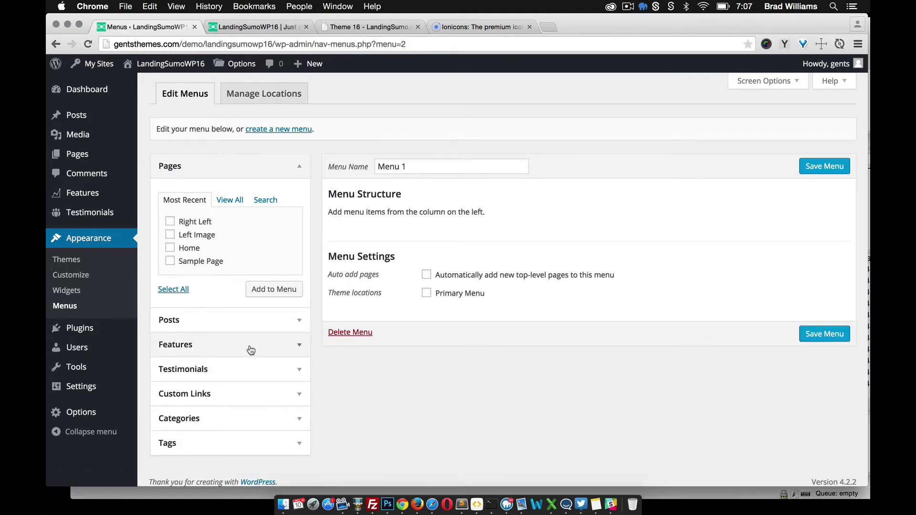
scroll(251, 350, down, 2)
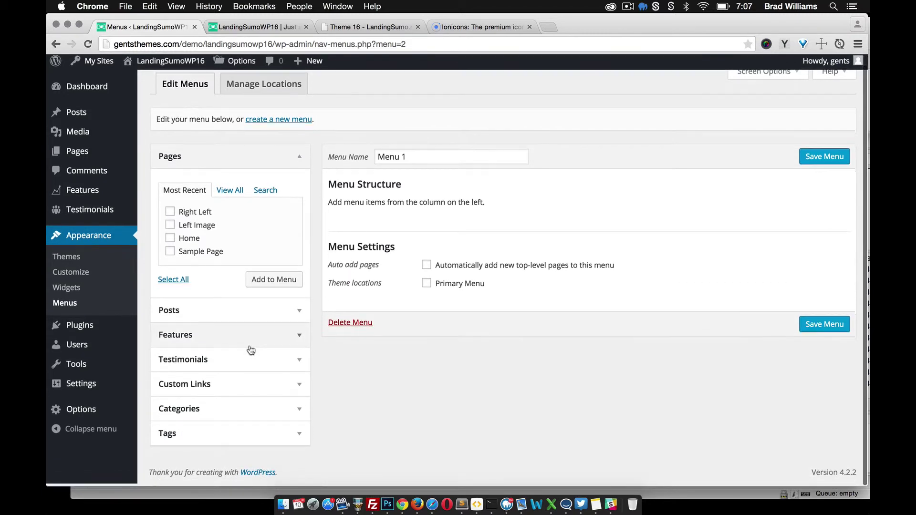
click(297, 387)
click(249, 301)
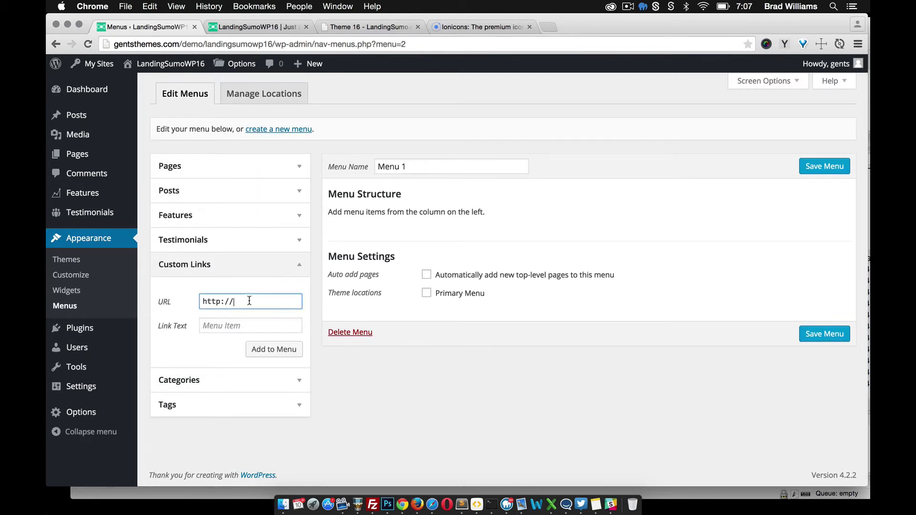
click(236, 324)
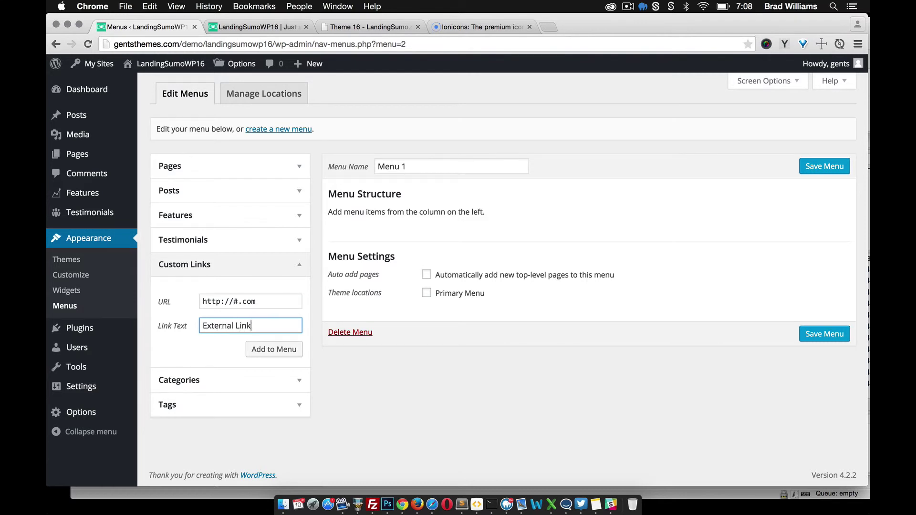
click(265, 351)
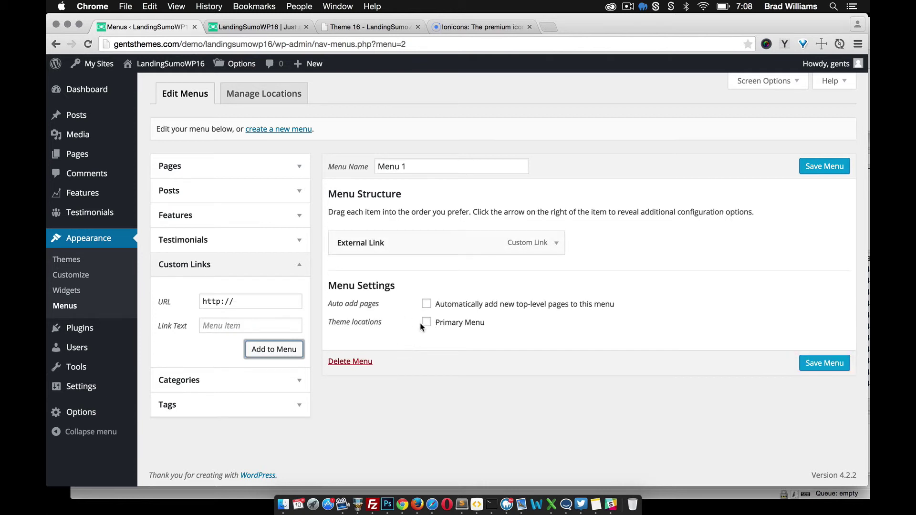
Assign Menu 1 to the Primary Menu location and save it, checking the header on the reloaded live homepage.
click(427, 325)
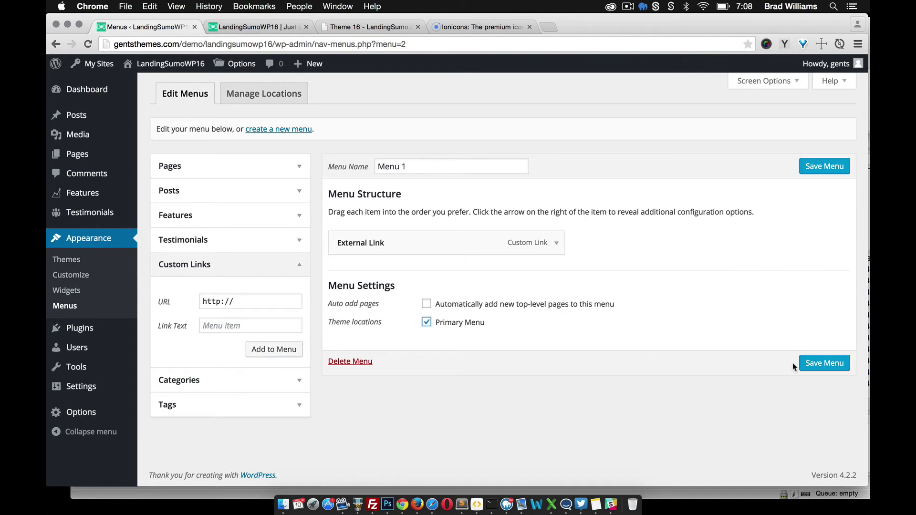
click(824, 364)
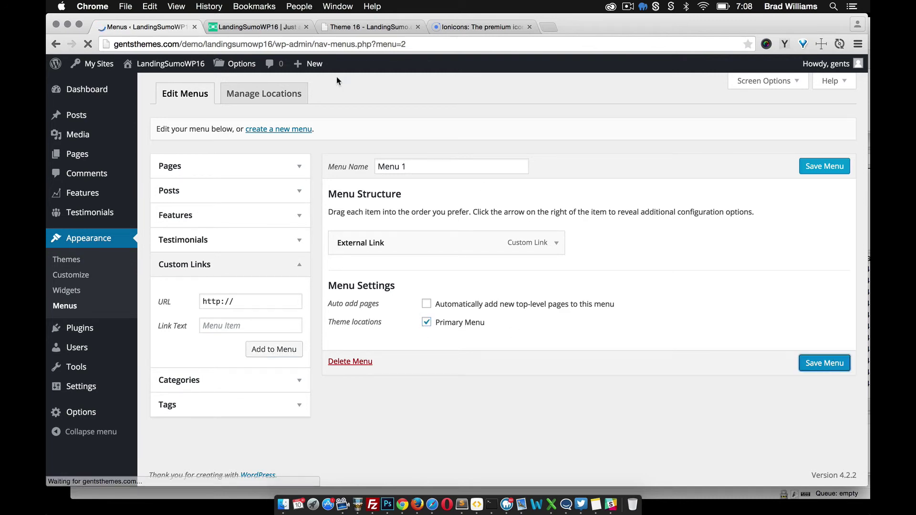
click(263, 28)
click(87, 44)
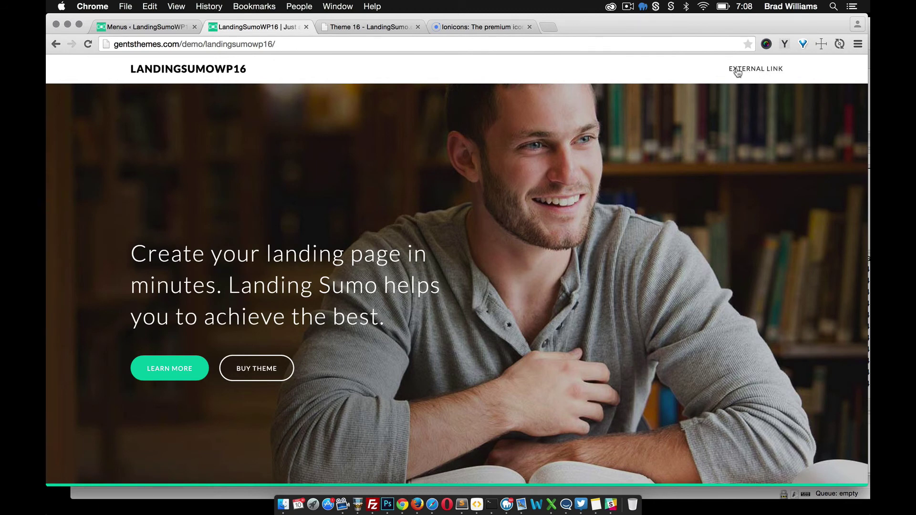
scroll(608, 224, down, 10)
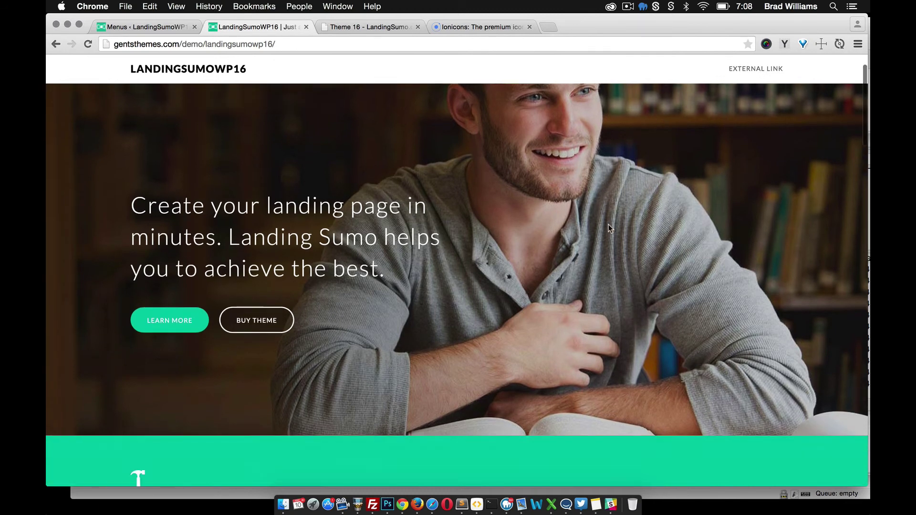
scroll(608, 224, up, 10)
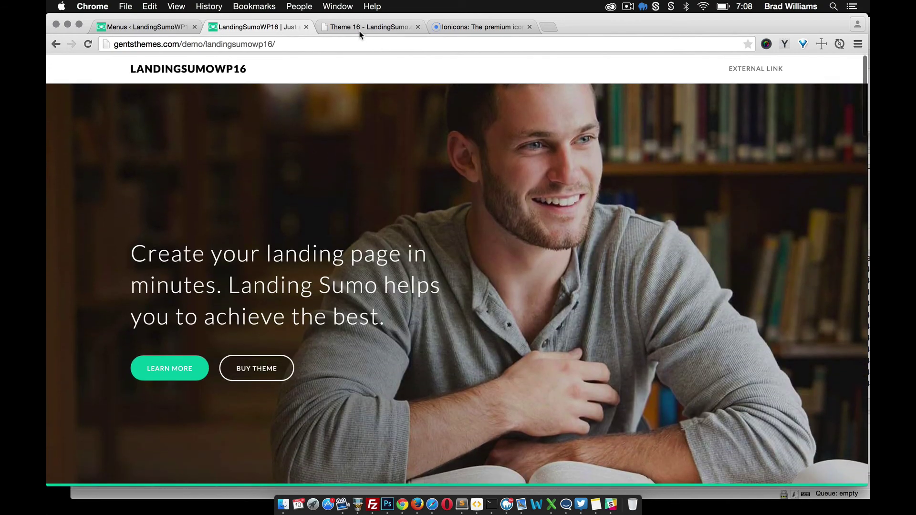
Review the Theme 16 template's sections from the features down to the call to action.
click(358, 27)
scroll(405, 177, down, 10)
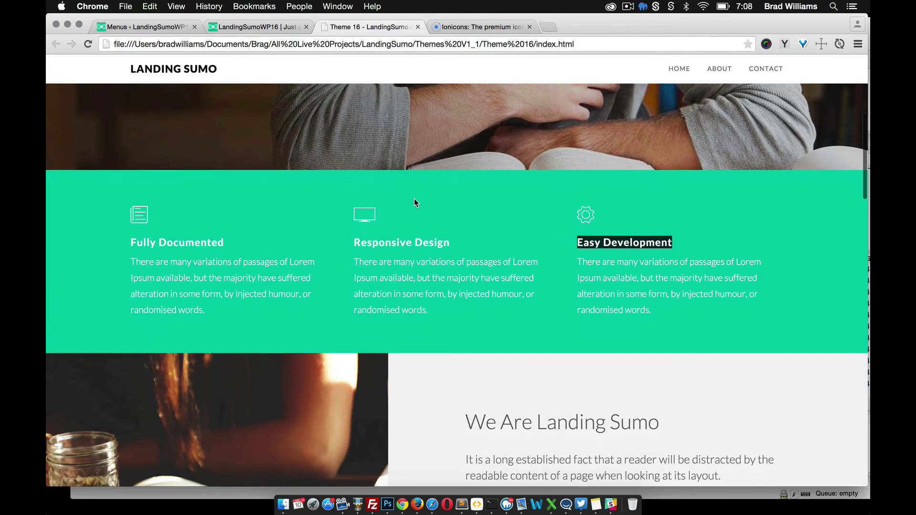
scroll(417, 270, down, 12)
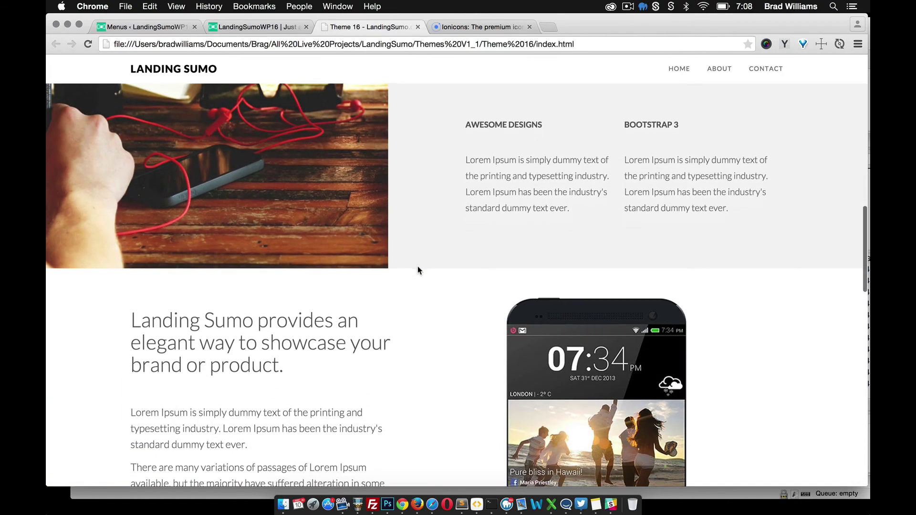
scroll(417, 270, down, 10)
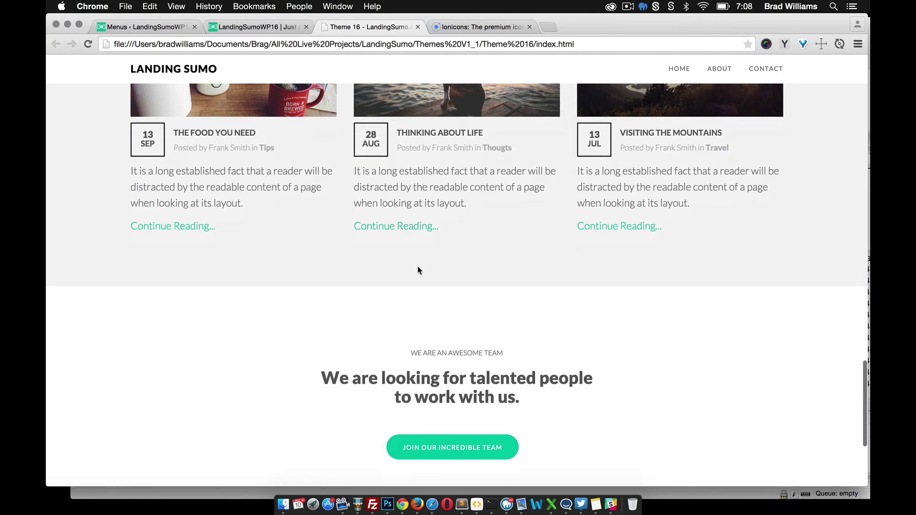
scroll(418, 271, up, 20)
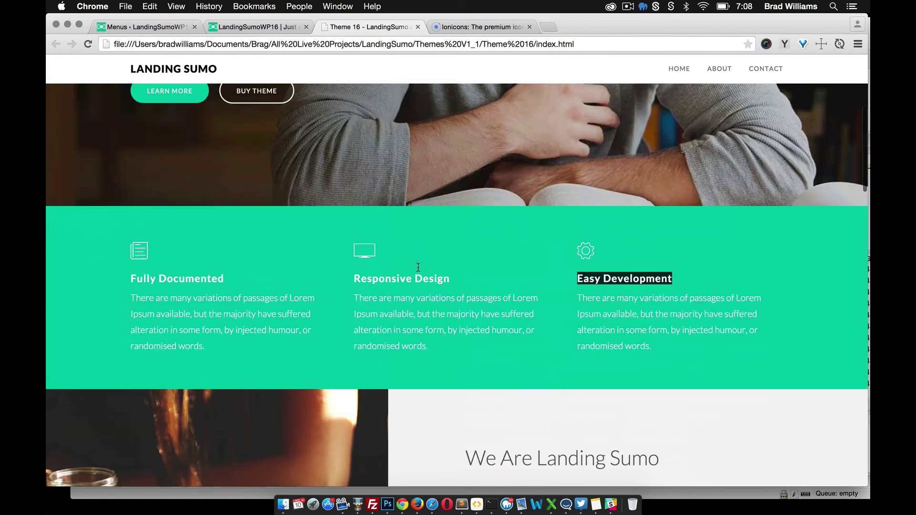